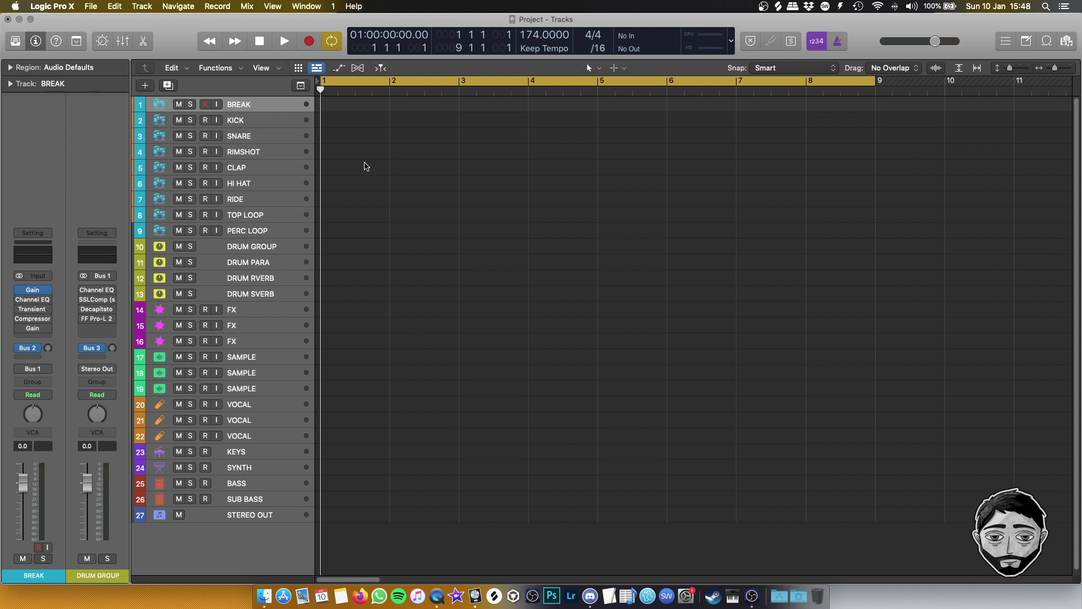
Look through the channel strips of the first drum tracks, from KICK downward and back to BREAK.
left_click(273, 121)
key("Down")
key("Down")
key("Down")
key("Up")
key("Up")
key("Up")
key("Up")
Open the Compressor on the BREAK track, examine its distortion, input gain and output gain controls, and close it.
mouse_move(35, 293)
left_click(34, 320)
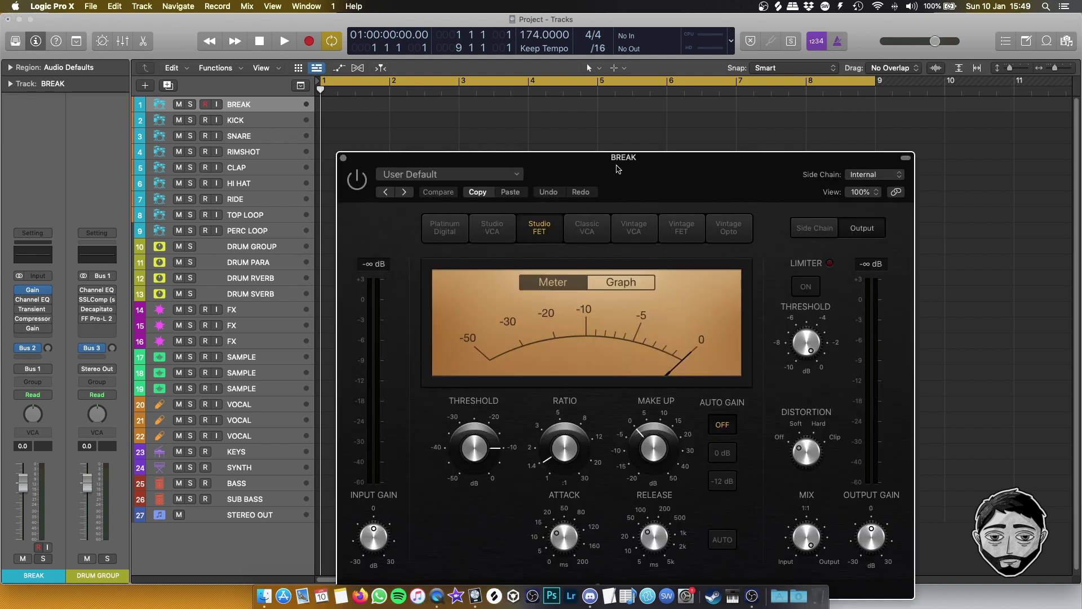
left_click_drag(619, 168, 561, 58)
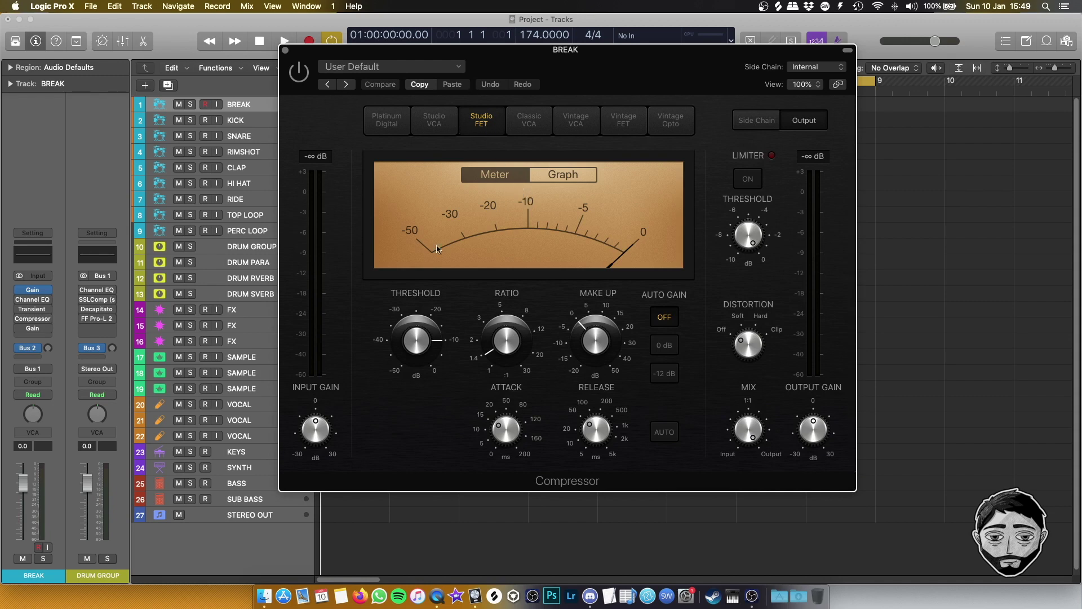
left_click_drag(581, 51, 568, 104)
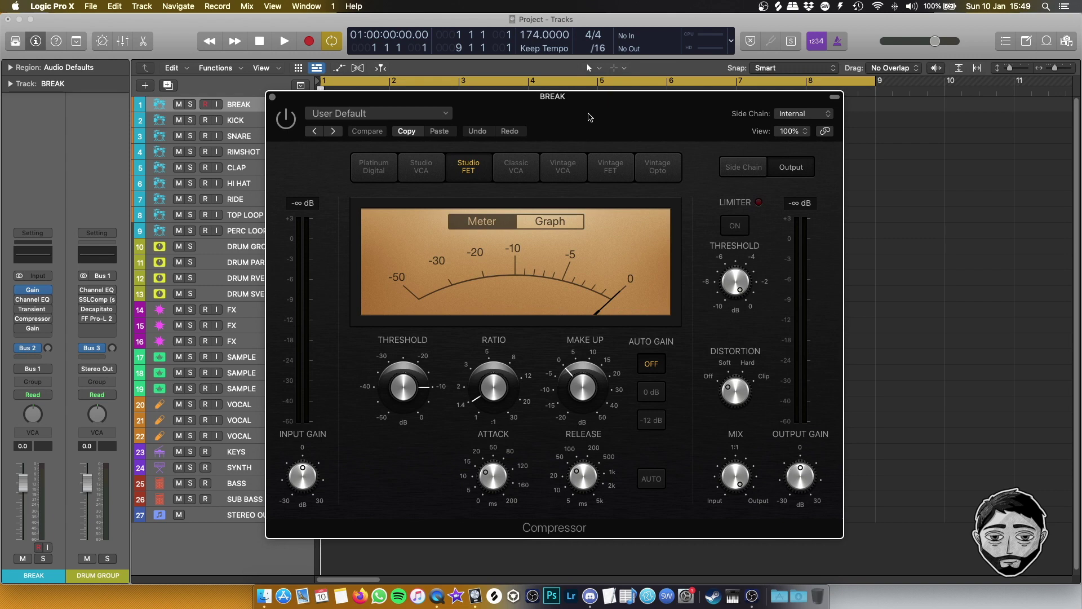
left_click_drag(606, 106, 615, 104)
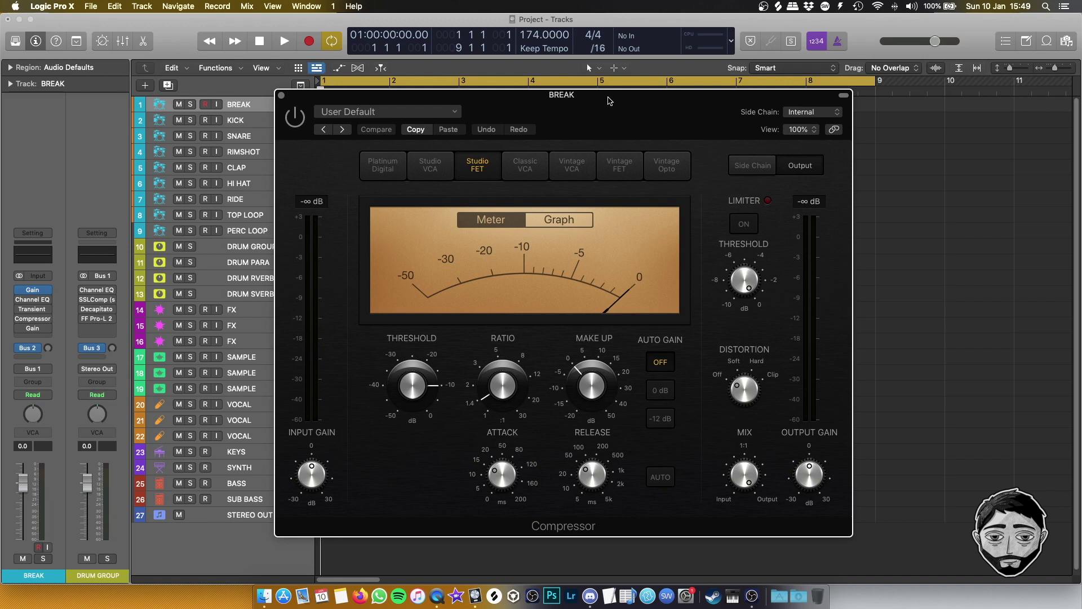
mouse_move(607, 101)
left_mouse_down()
mouse_move(647, 111)
mouse_move(603, 94)
left_mouse_up()
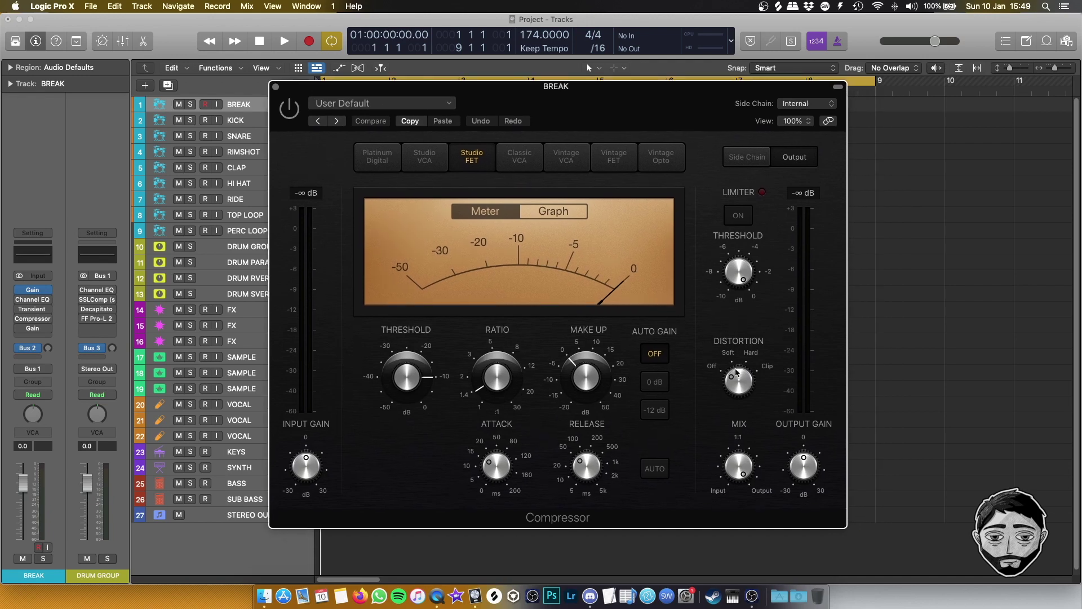
mouse_move(743, 382)
left_mouse_down()
mouse_move(732, 408)
mouse_move(741, 391)
left_mouse_up()
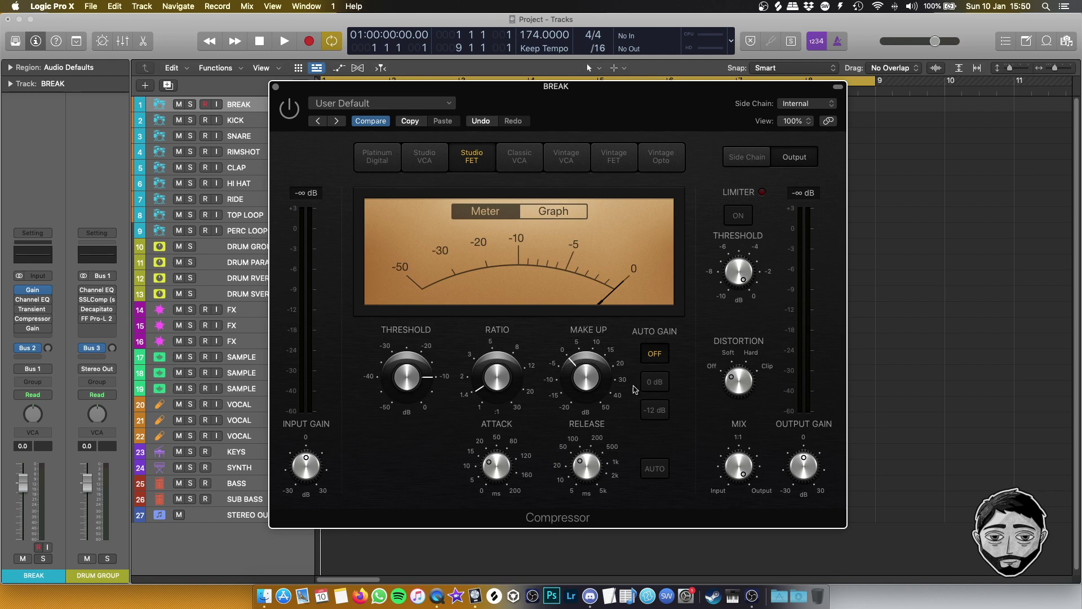
left_click_drag(310, 475, 309, 473)
left_click_drag(794, 466, 787, 478)
key("super+w")
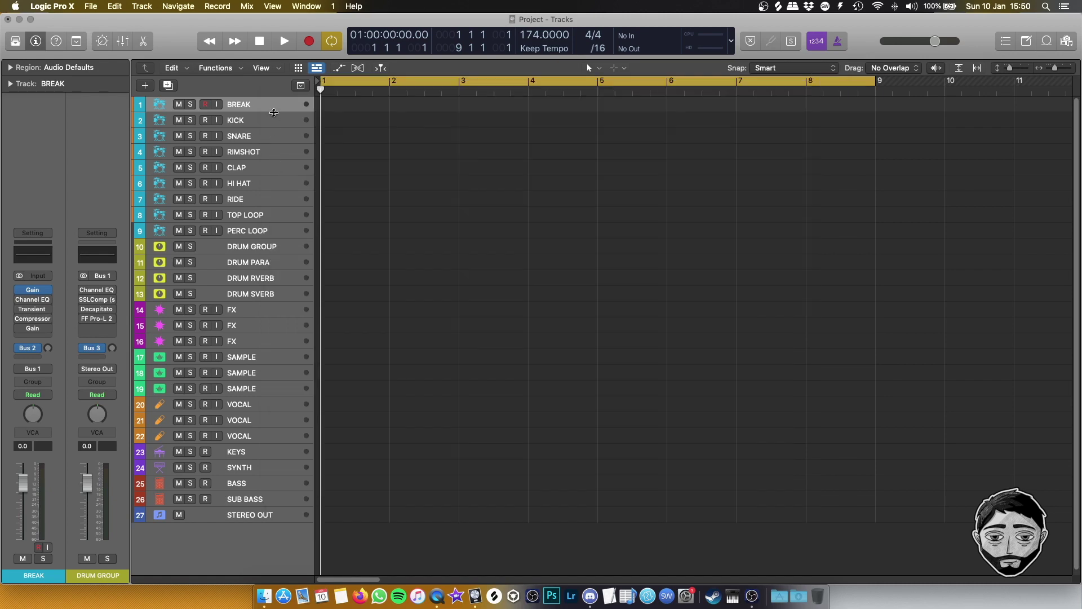
Step through the drum tracks from KICK to PERC LOOP to compare their channel strips.
key("Down")
key("Down")
key("Down")
key("Down")
key("Down")
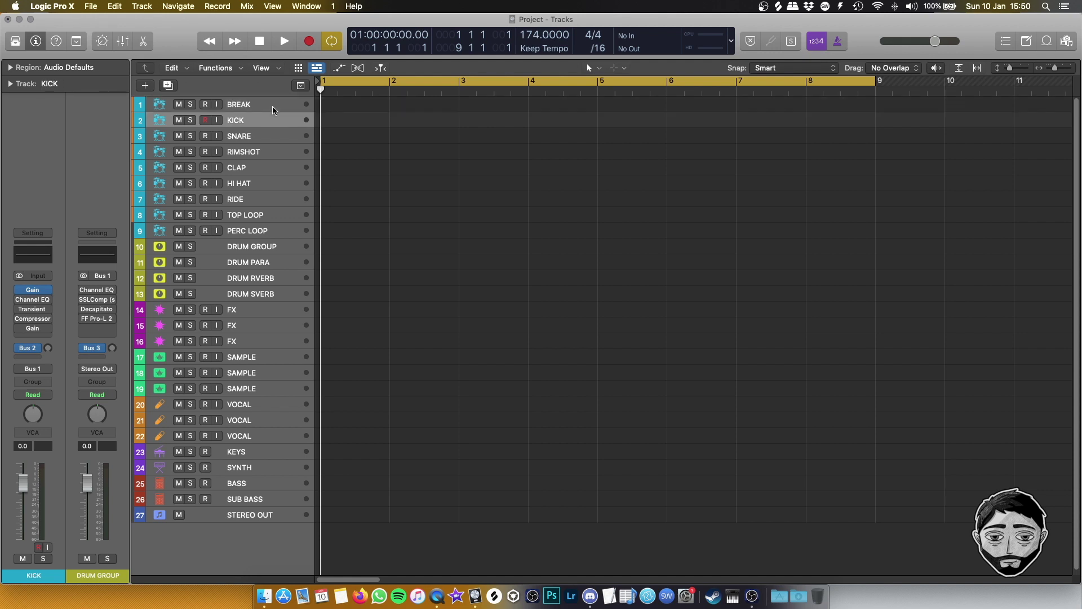
key("Down")
key("Down")
key("Down")
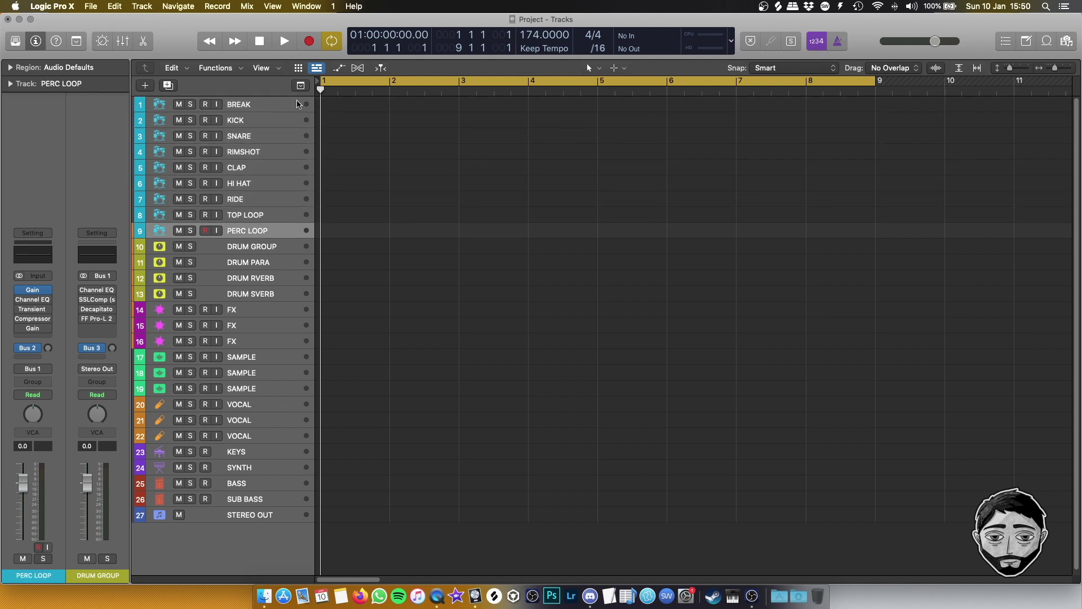
Set the BREAK track's output to Bus 1, the DRUM GROUP.
left_click(299, 105)
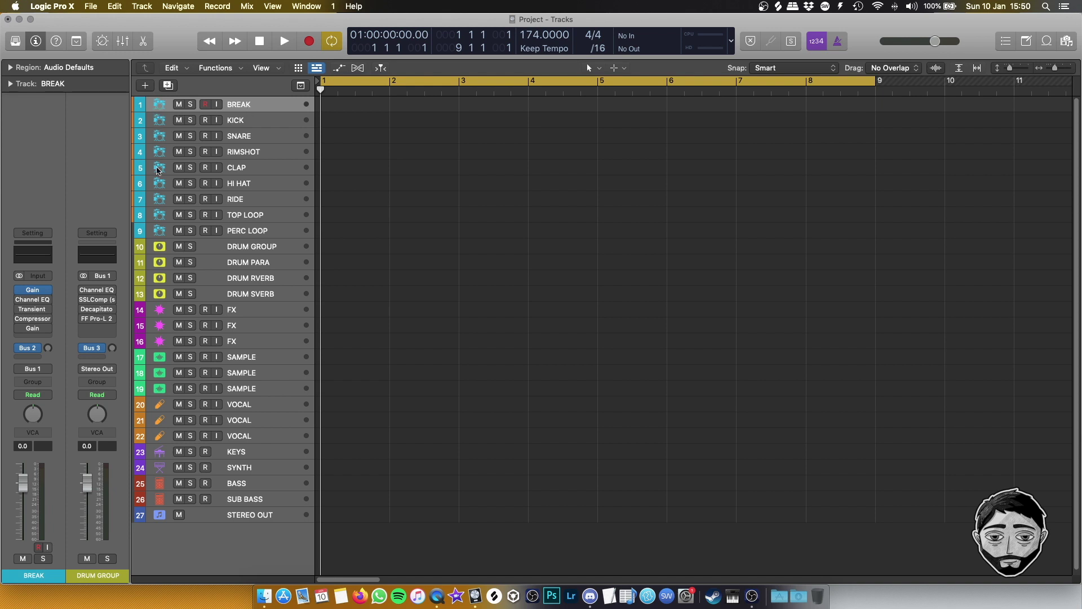
left_click(32, 370)
mouse_move(57, 408)
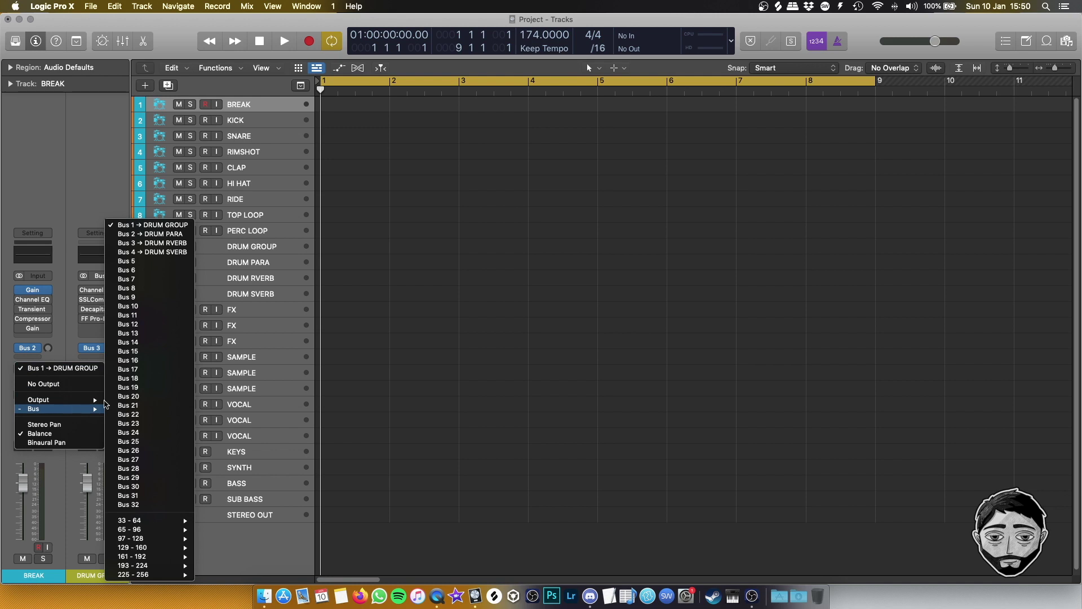
left_click(160, 225)
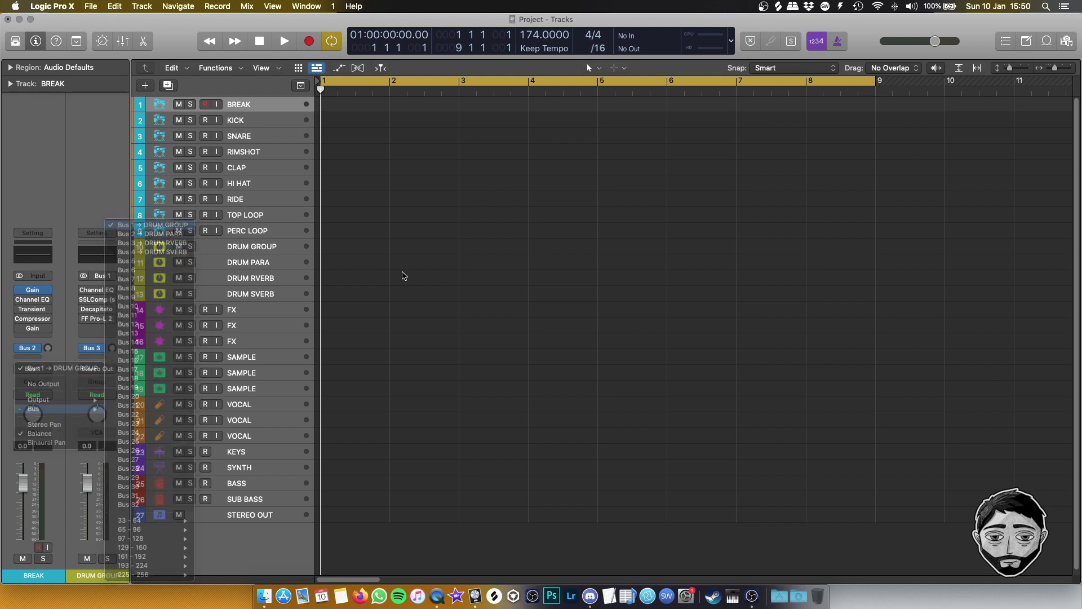
Inspect the DRUM GROUP track's Bus 3 send and the DRUM RVERB track it feeds.
left_click(279, 250)
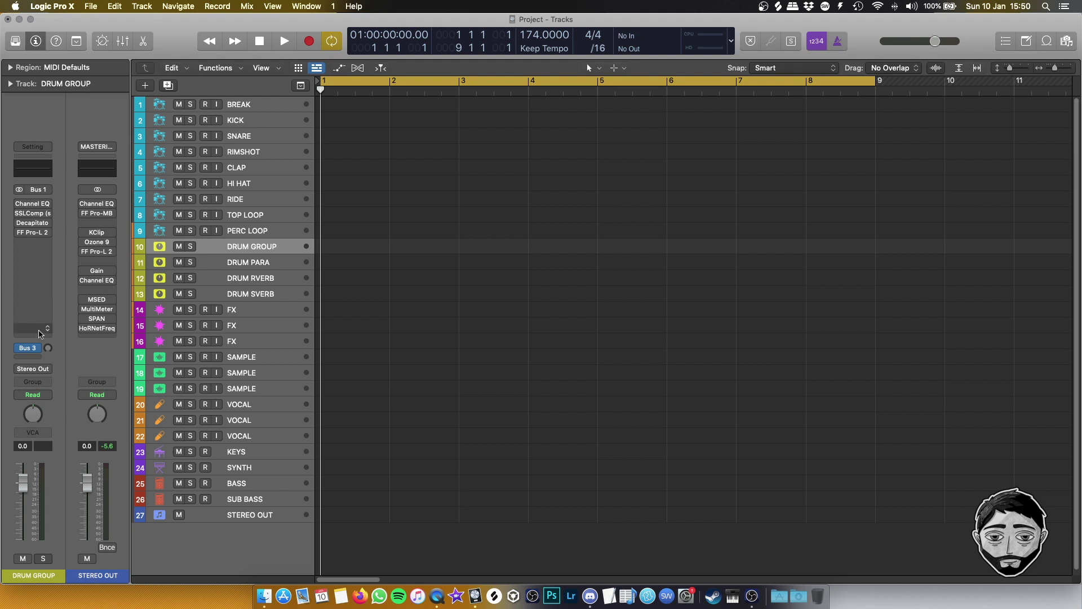
left_click(49, 348)
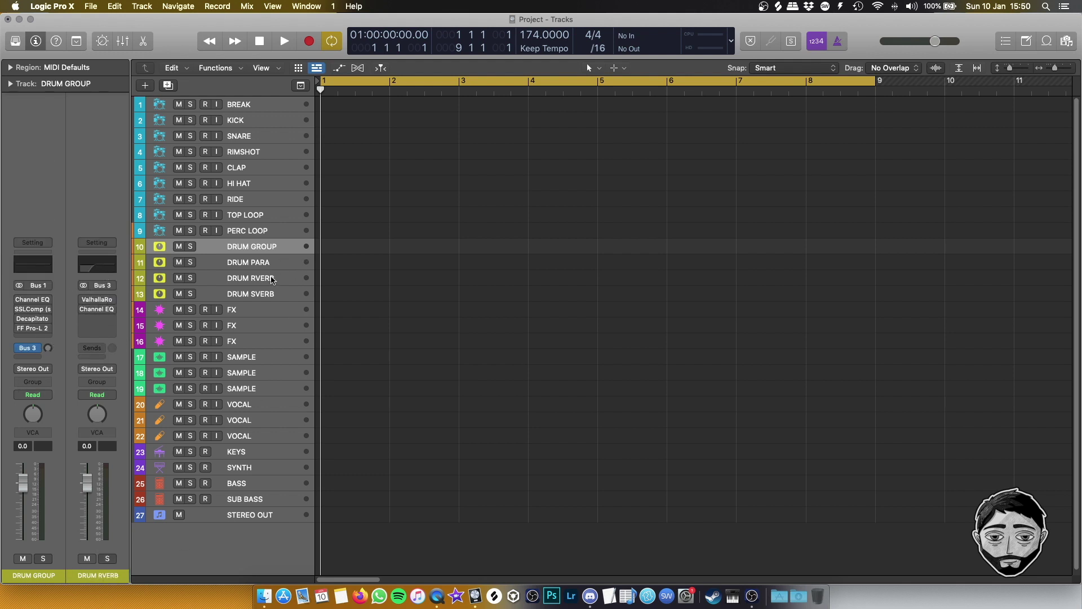
double_click(254, 277)
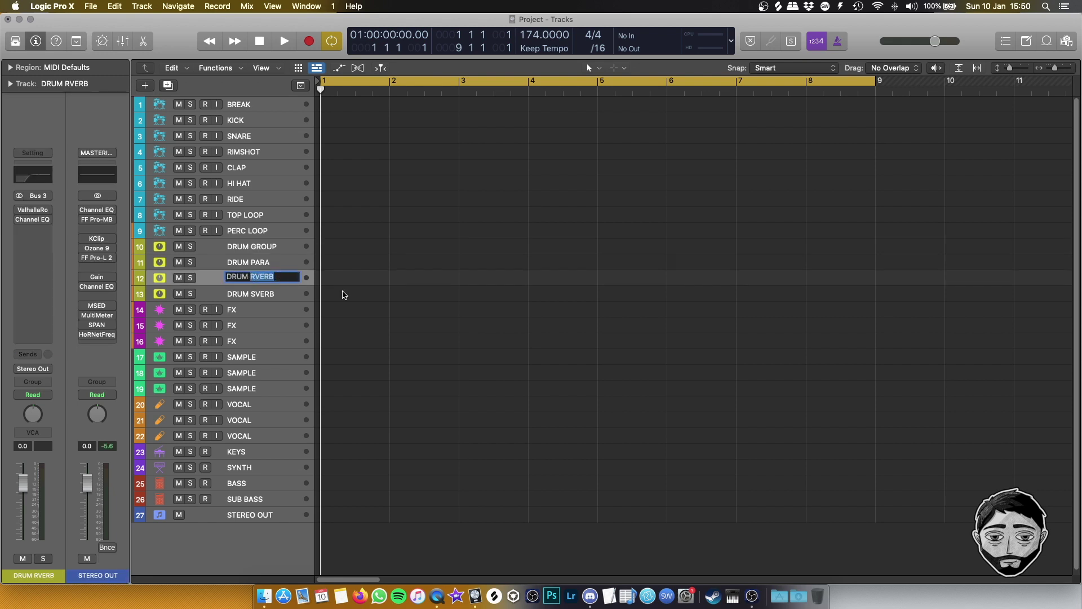
key("Return")
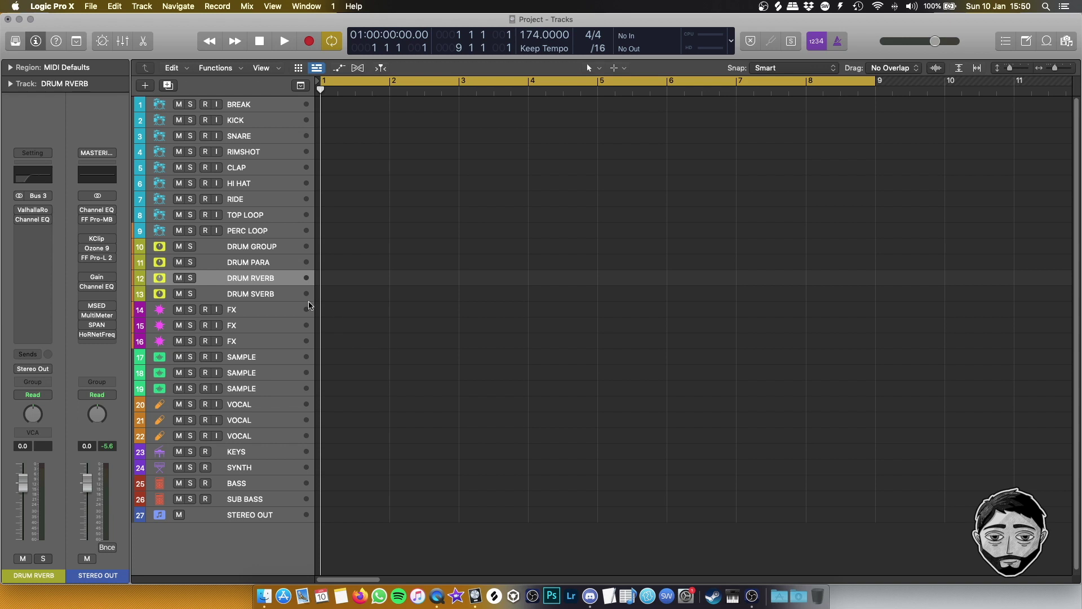
Open ValhallaRoom on the DRUM RVERB track and set the decay to 0.80 s and the high cut to 11090 Hz.
left_click(33, 210)
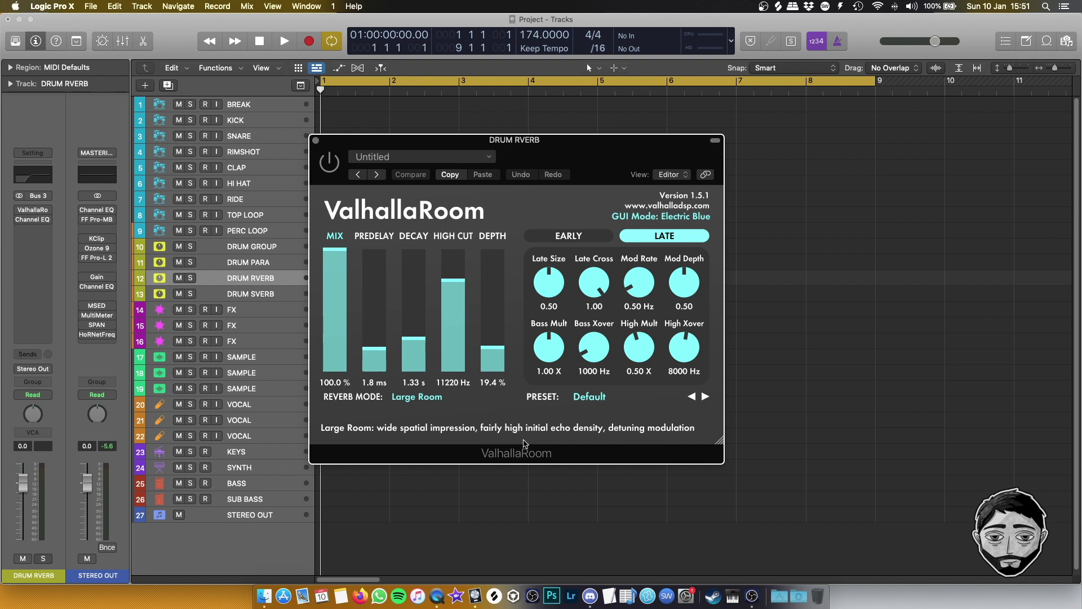
mouse_move(422, 339)
left_mouse_down()
mouse_move(424, 296)
mouse_move(422, 343)
left_mouse_up()
left_click_drag(454, 282, 466, 250)
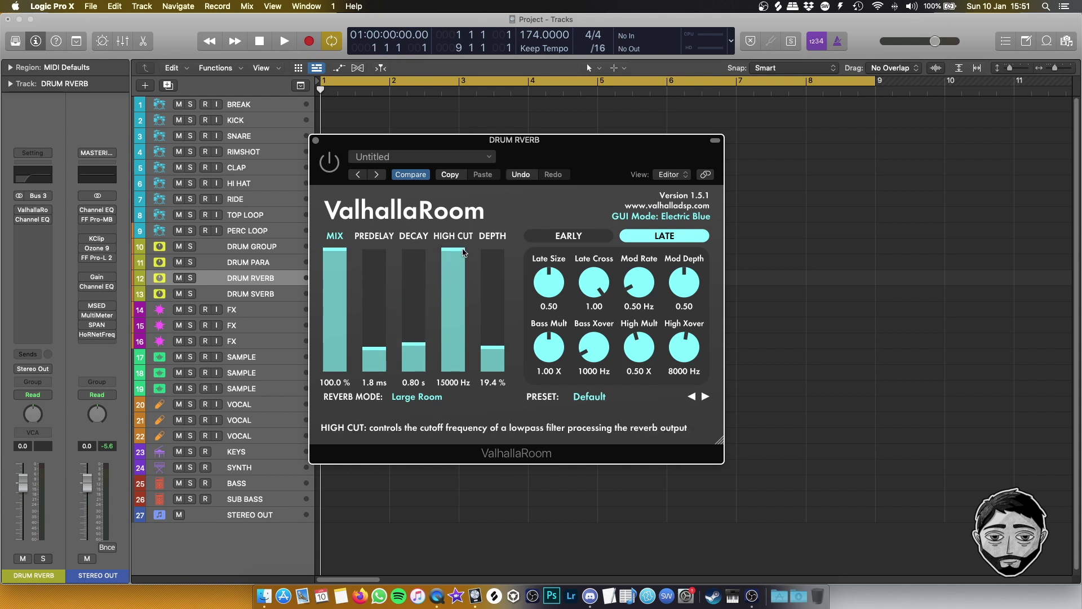
left_click_drag(464, 251, 472, 282)
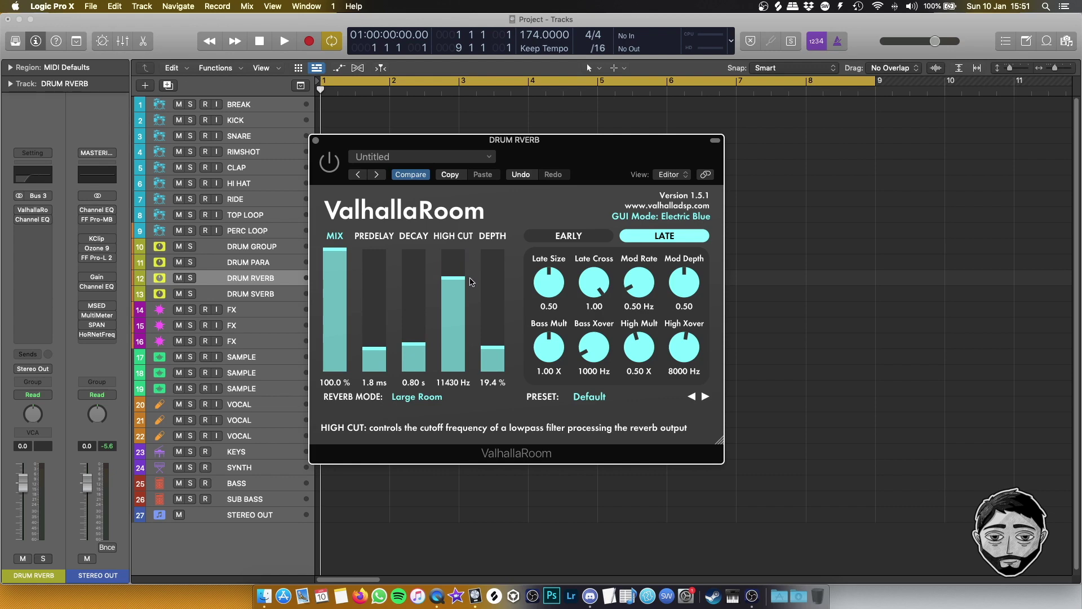
left_click_drag(471, 281, 473, 284)
Set ValhallaRoom's predelay to 1.3 ms and its depth to 23.5 %.
left_click_drag(383, 349, 386, 352)
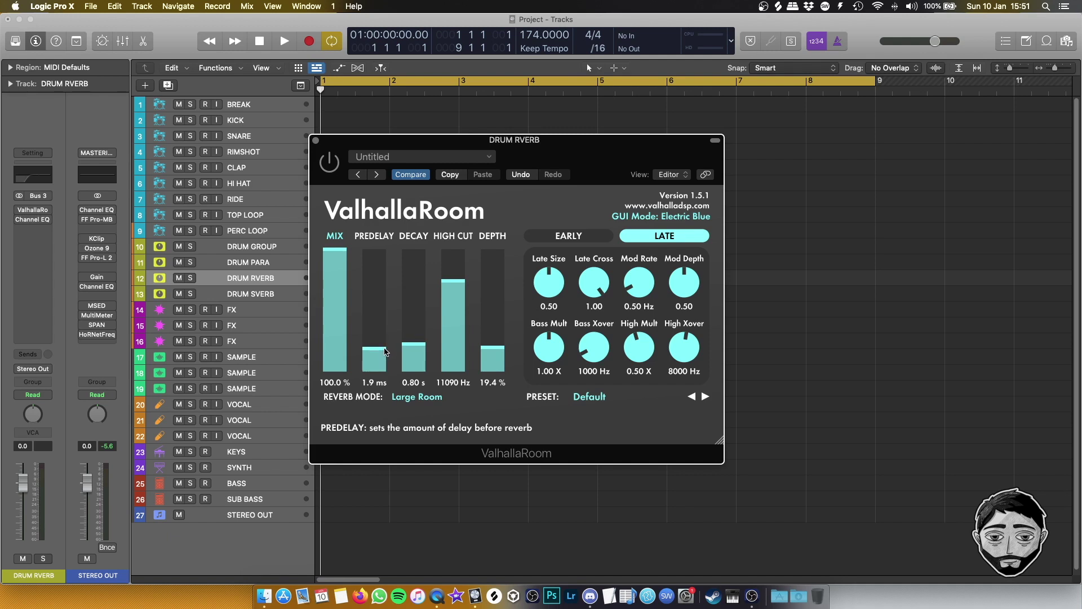
mouse_move(385, 351)
left_mouse_down()
mouse_move(398, 316)
mouse_move(397, 357)
left_mouse_up()
mouse_move(492, 349)
left_mouse_down()
mouse_move(500, 253)
mouse_move(498, 353)
left_mouse_up()
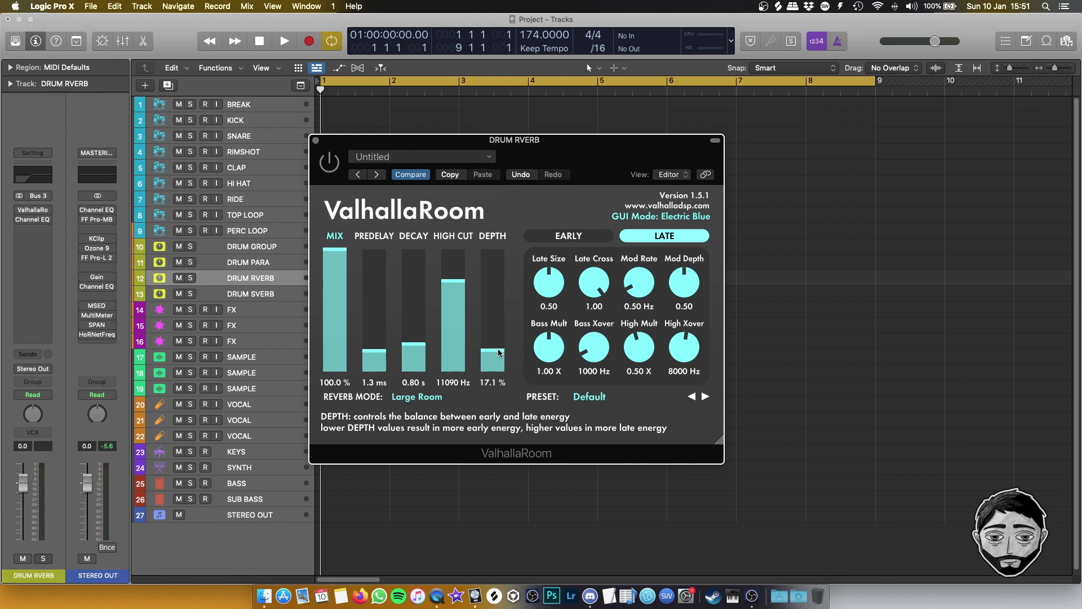
left_click_drag(498, 353, 494, 343)
Set ValhallaRoom's reverb mode to Bright Room and close the plug-in.
left_click(417, 397)
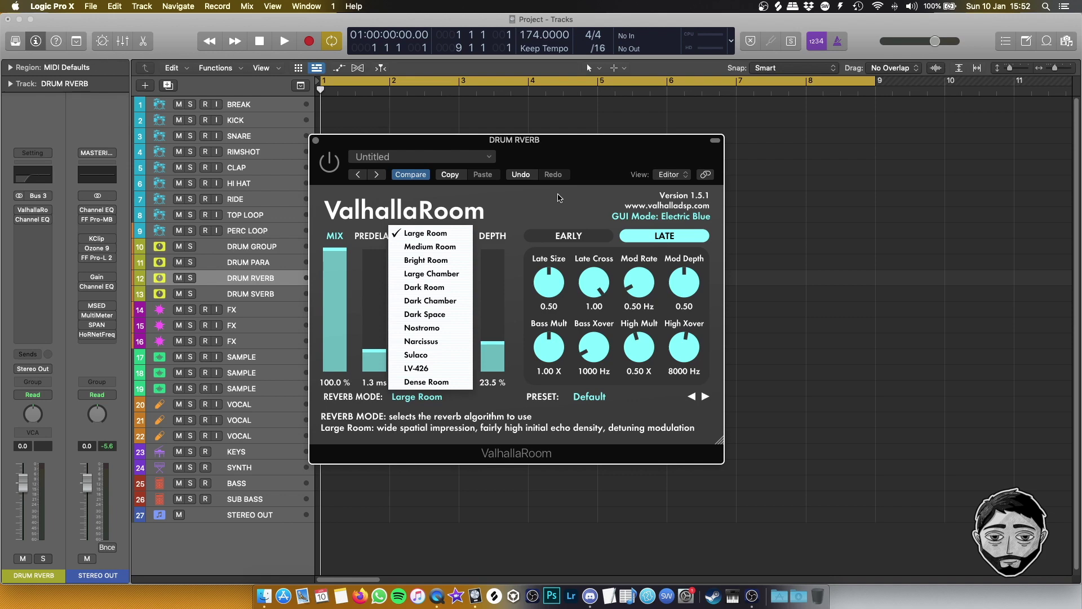
left_click(438, 261)
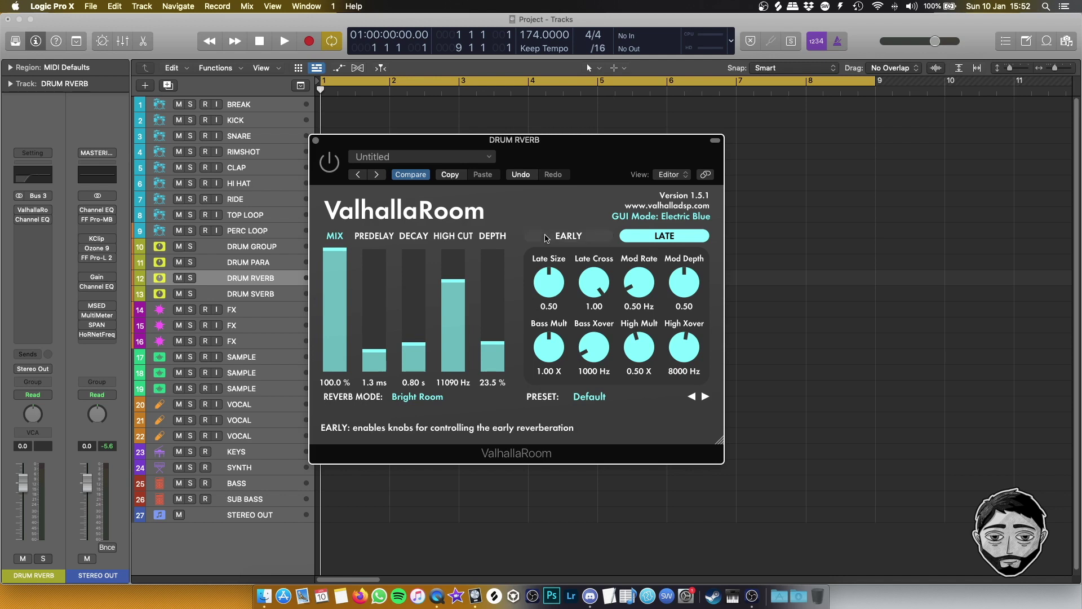
left_click(316, 140)
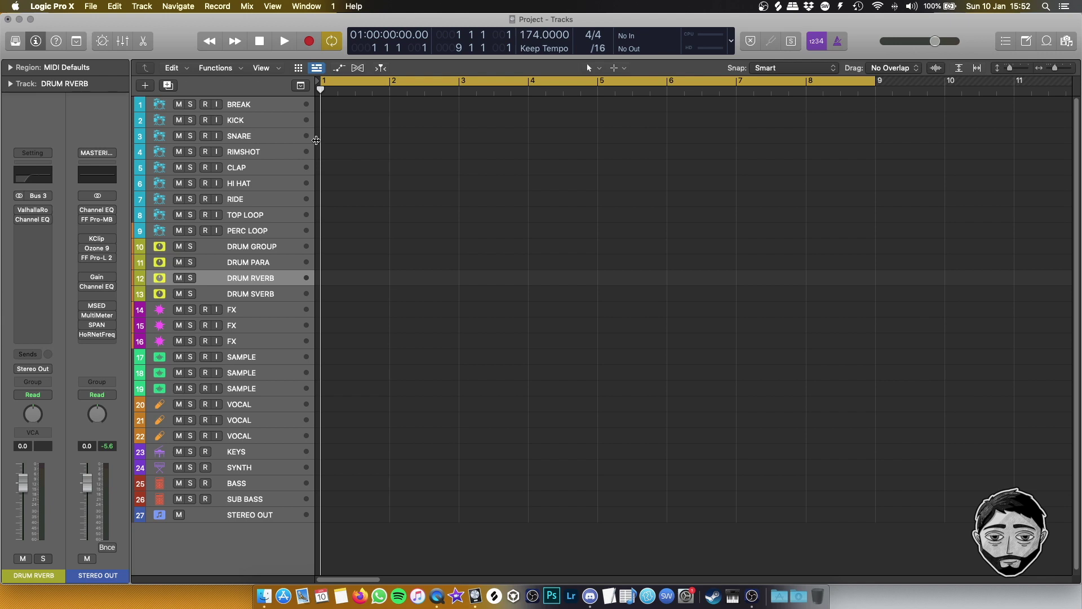
Show the Mixer and select the drum channels from BREAK through PERC LOOP.
key("x")
left_click(197, 567)
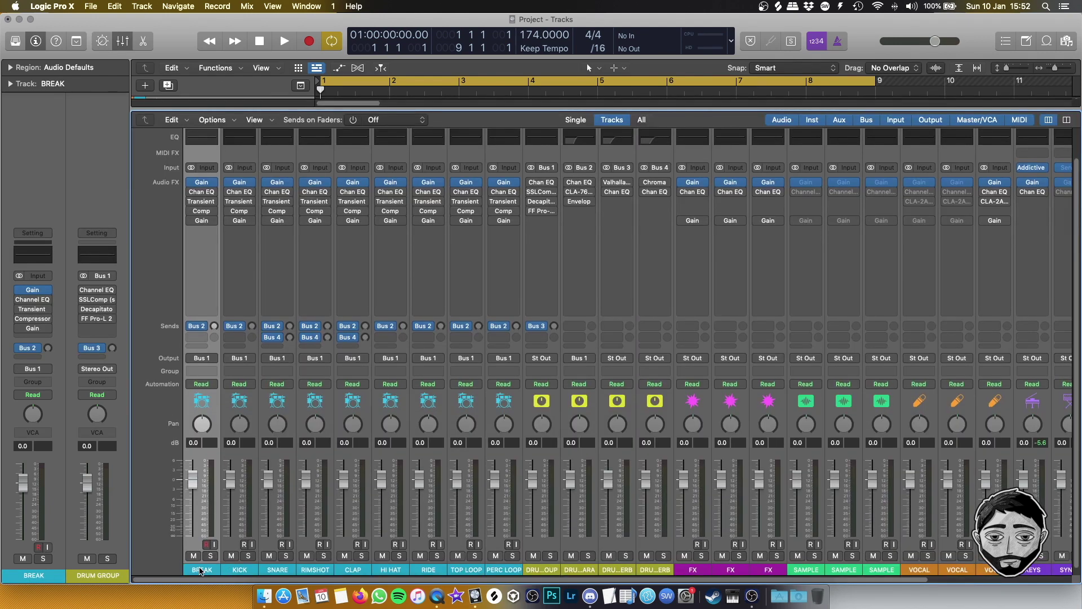
left_click(498, 567, "shift")
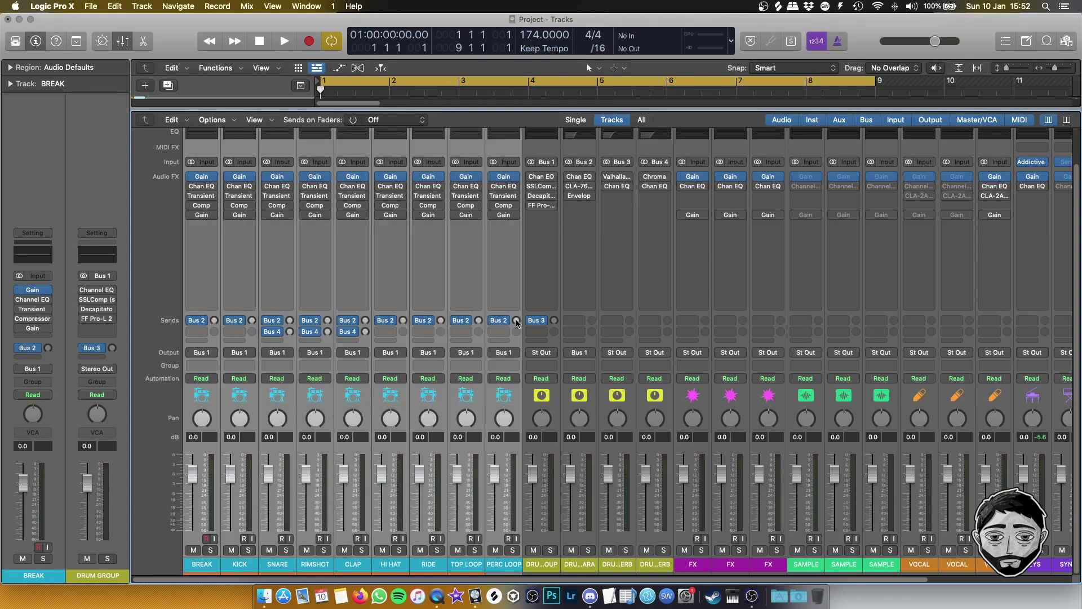
Inspect the DRUM PARA channel's output routing and its CLA-76 compressor, closing the plug-in after viewing.
left_click(597, 520)
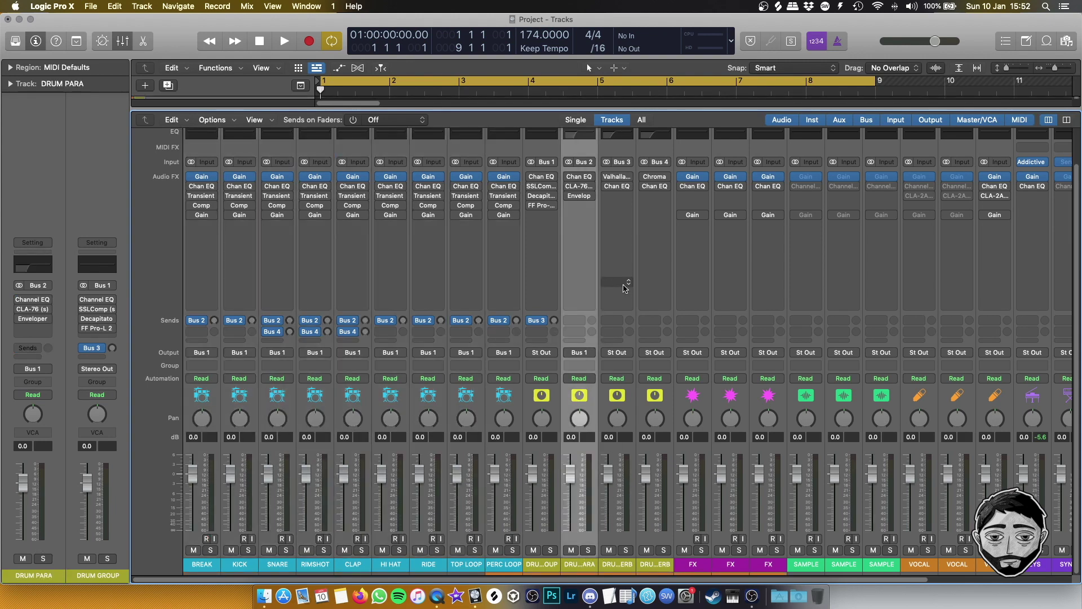
mouse_move(567, 180)
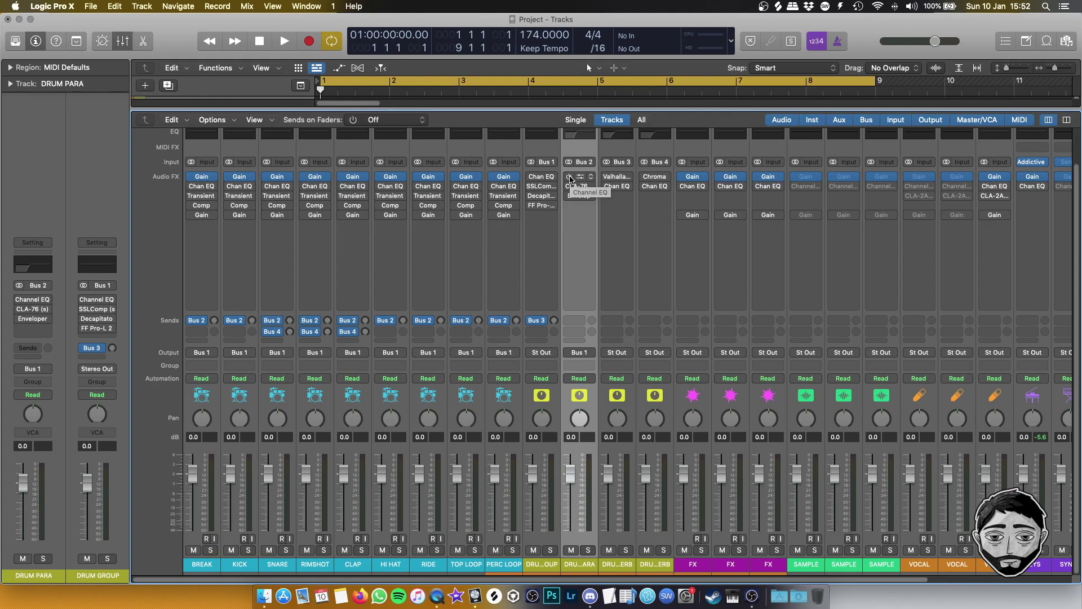
left_click(579, 352)
left_click(586, 355)
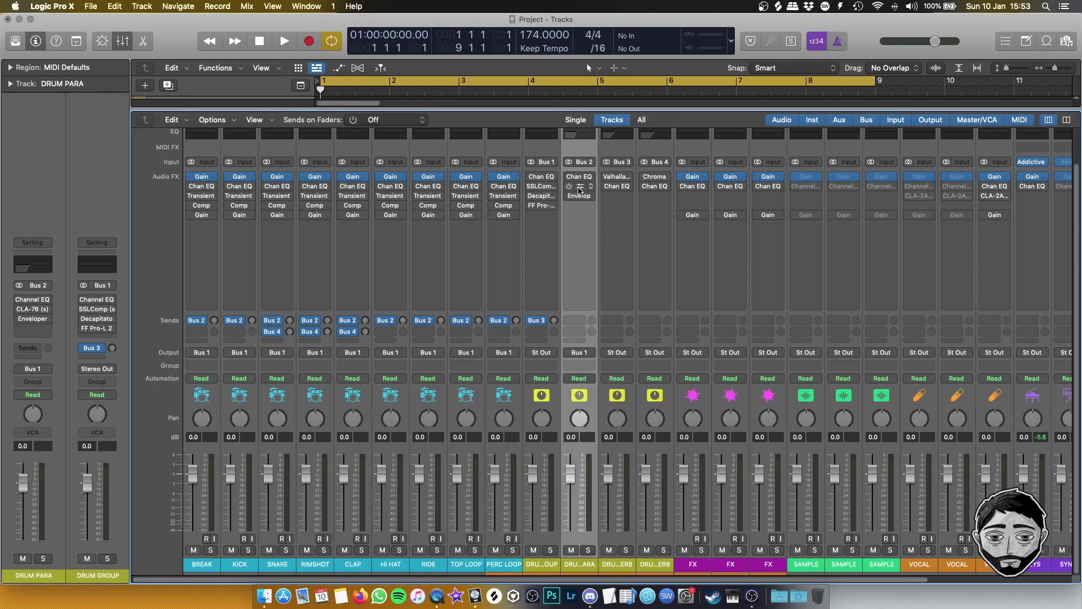
left_click(579, 190)
left_click_drag(428, 158, 390, 160)
key("super+w")
View the Compressor on the PERC LOOP channel and close it.
left_click(504, 205)
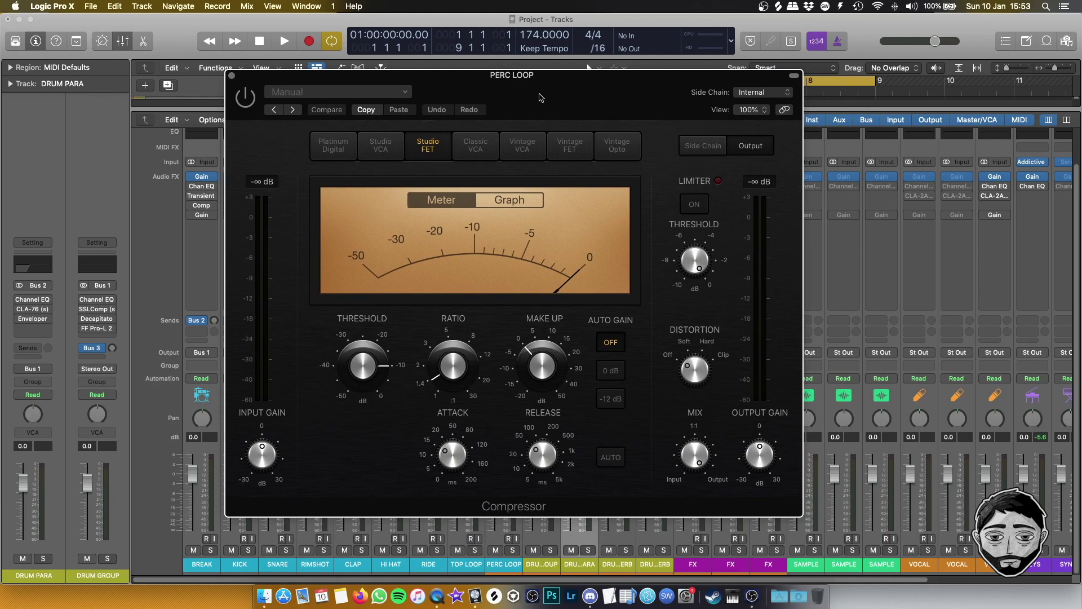
left_click_drag(542, 80, 563, 110)
key("super+w")
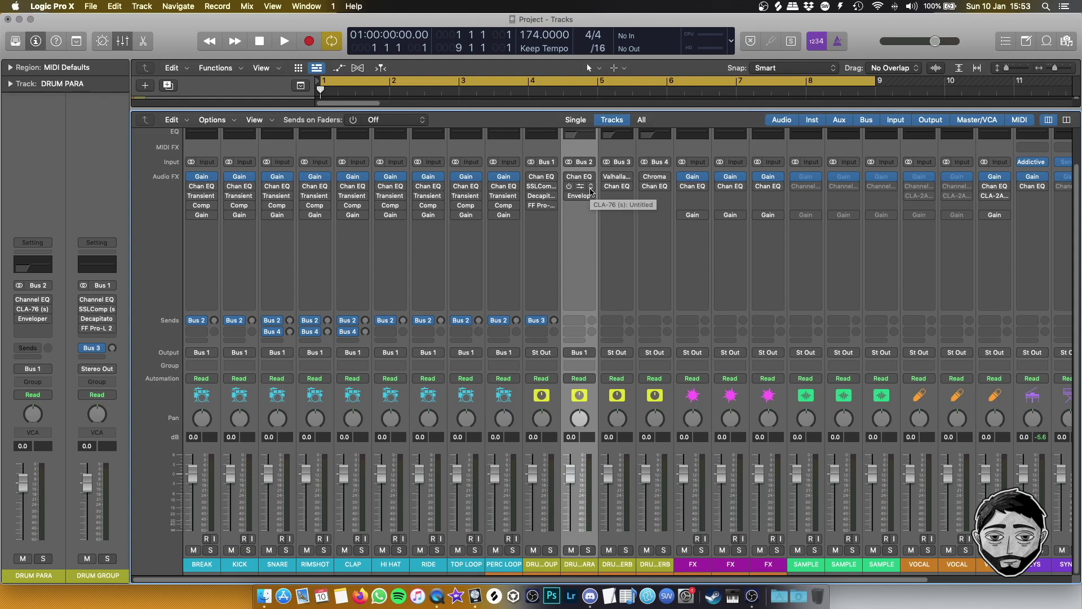
Inspect the SNARE channel's Bus 4 send and the DRUM SVERB channel it feeds.
left_click(282, 482)
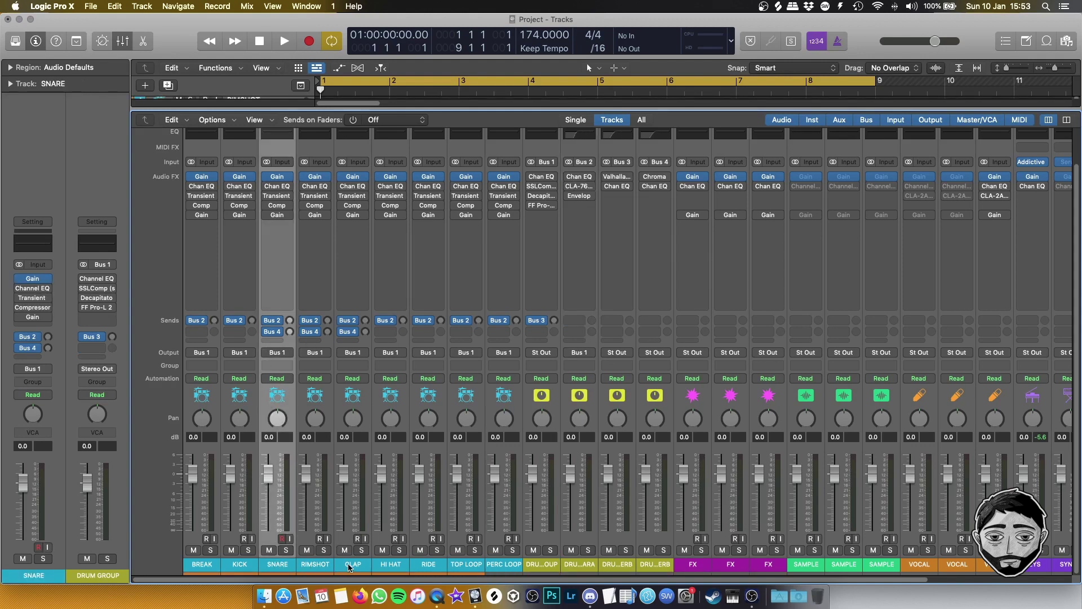
left_click(286, 333)
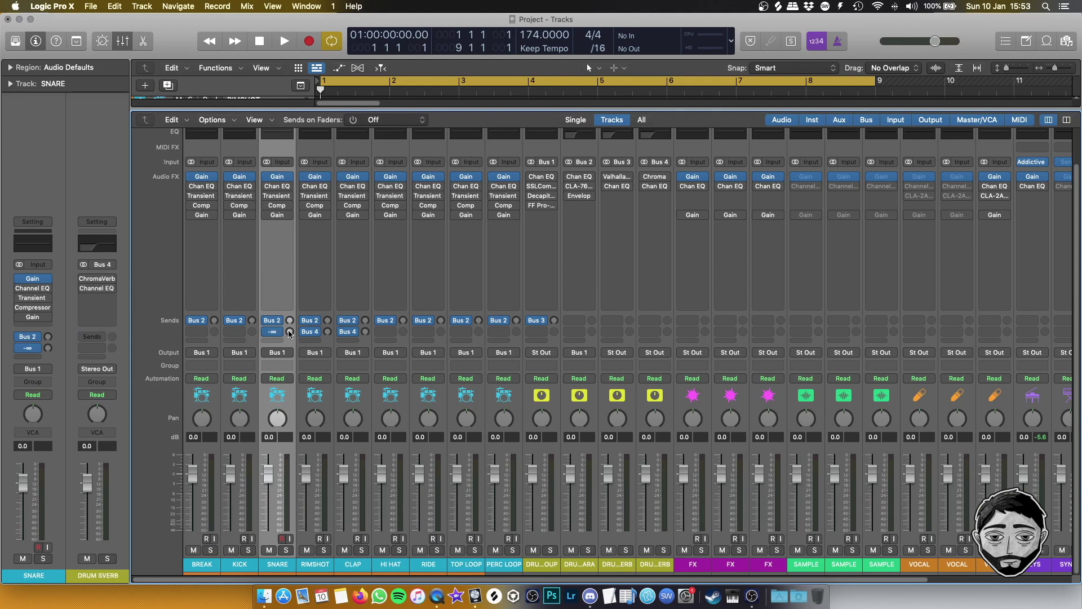
left_click(651, 564)
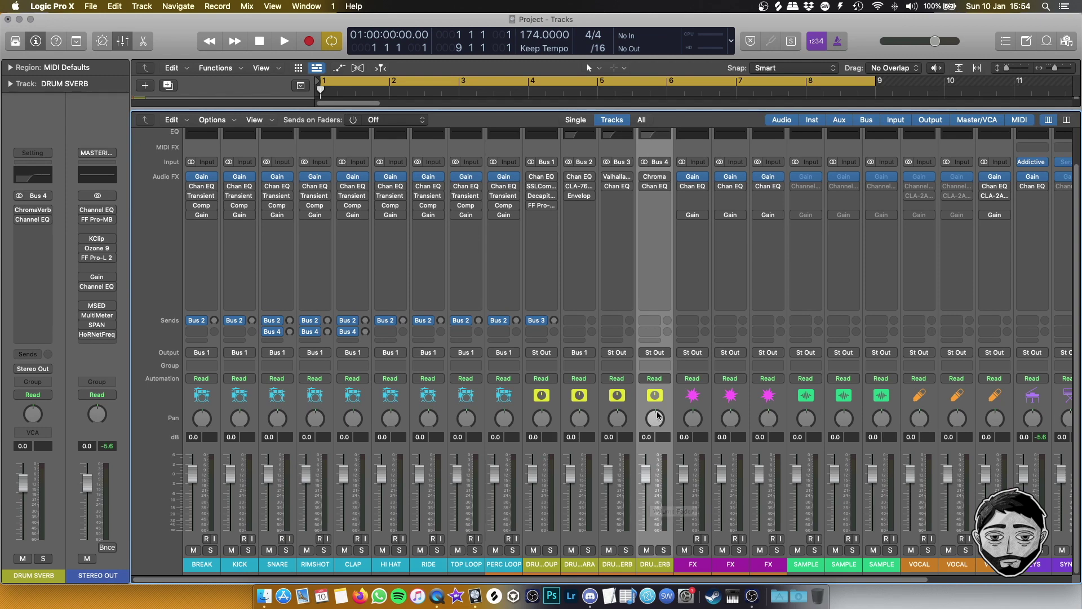
scroll(654, 417, "up", 1)
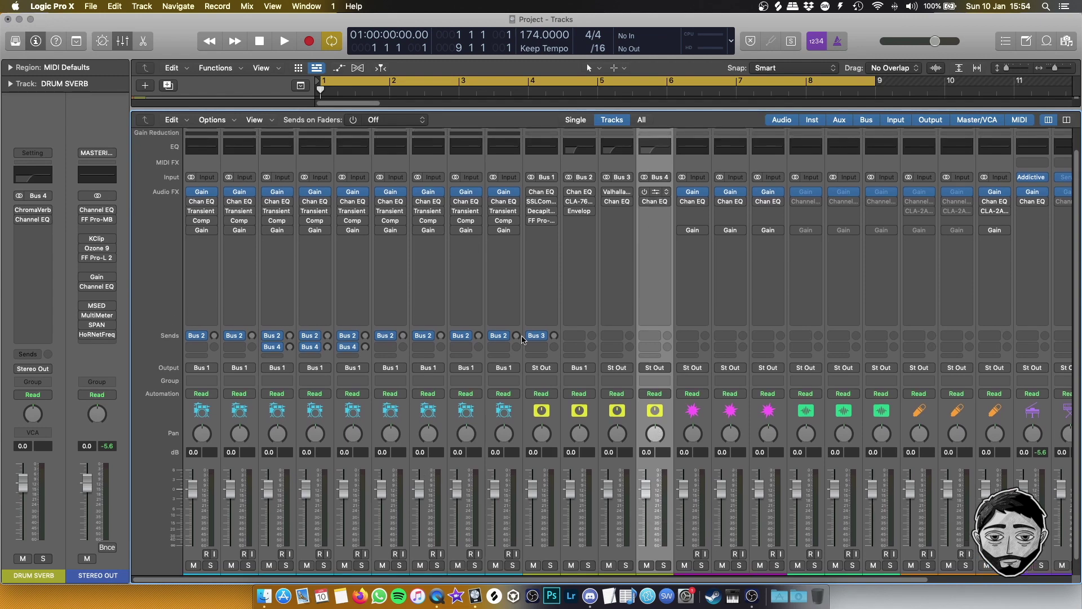
View the ChromaVerb reverb on the DRUM SVERB channel and close it.
left_click(654, 194)
left_click_drag(659, 156, 610, 137)
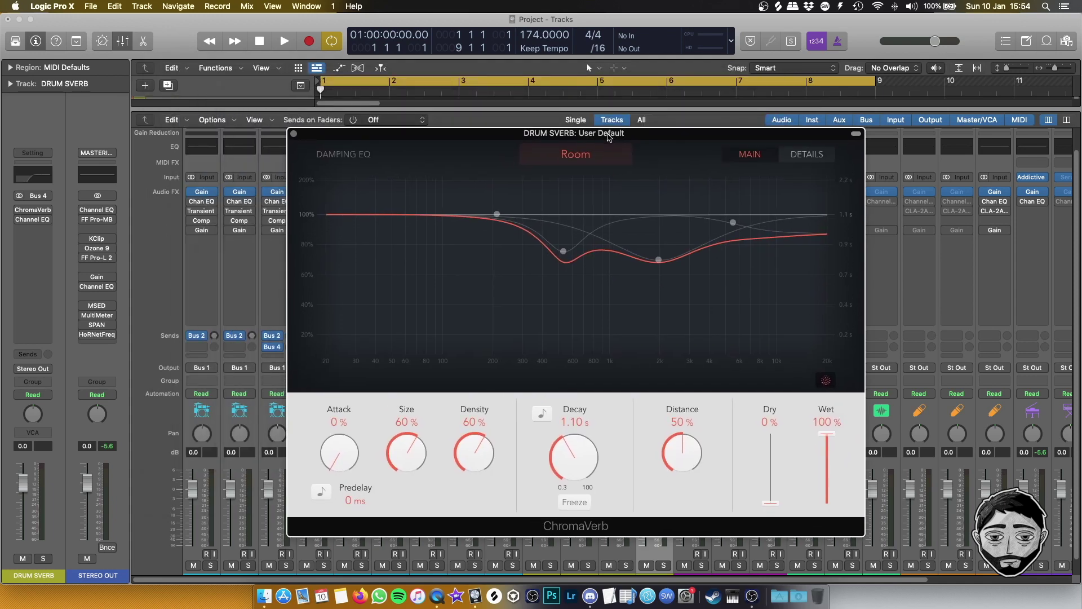
left_click_drag(594, 137, 606, 143)
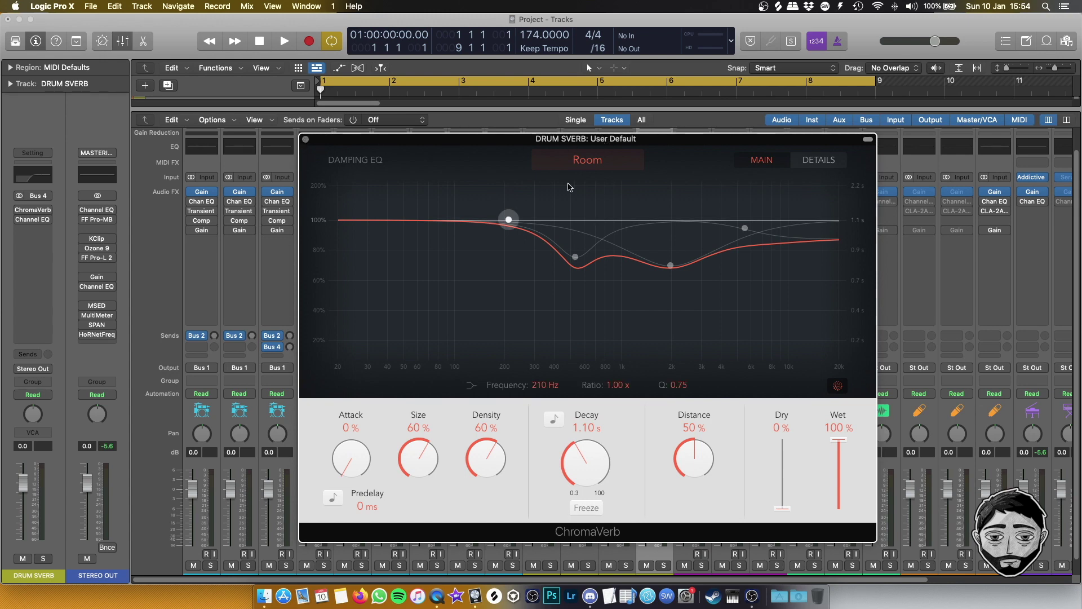
key("super+w")
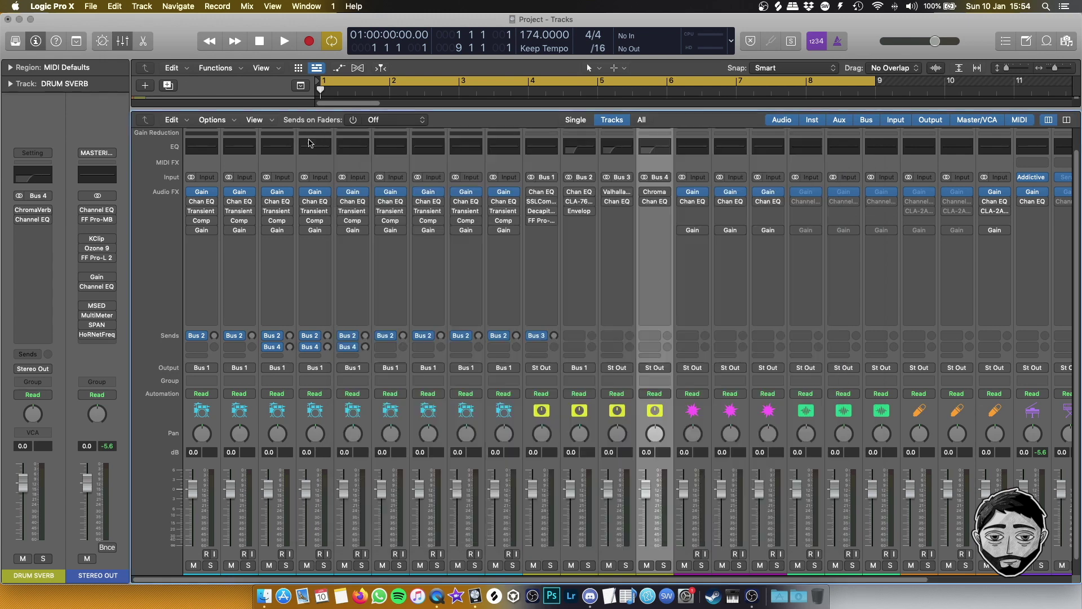
Adjust the low-cut frequency in the DRUM SVERB channel's Channel EQ and close the plug-in.
left_click(656, 205)
left_click_drag(586, 309, 639, 309)
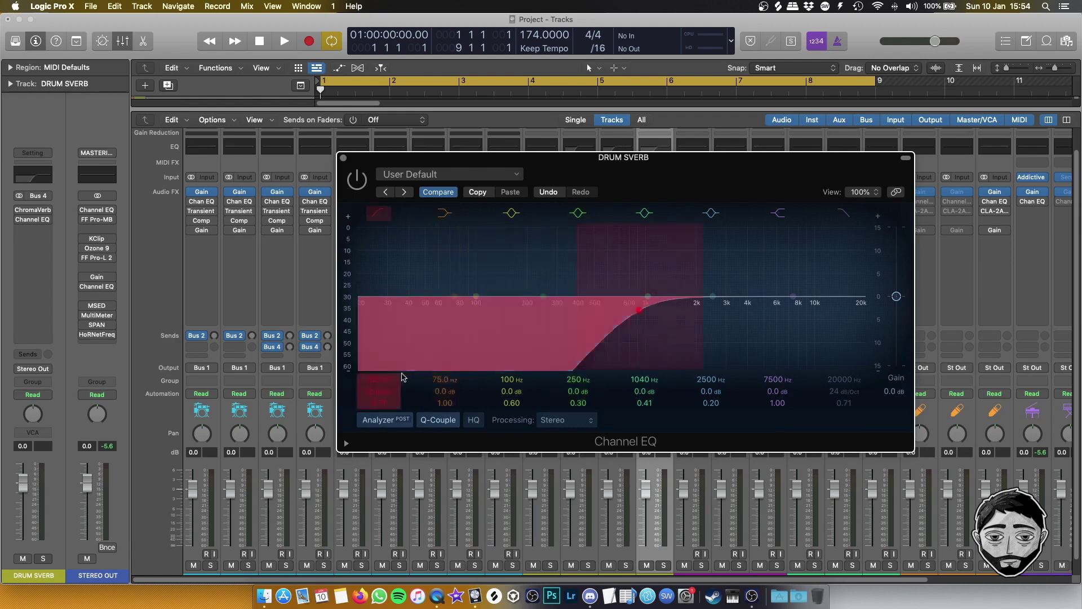
left_click_drag(378, 379, 378, 417)
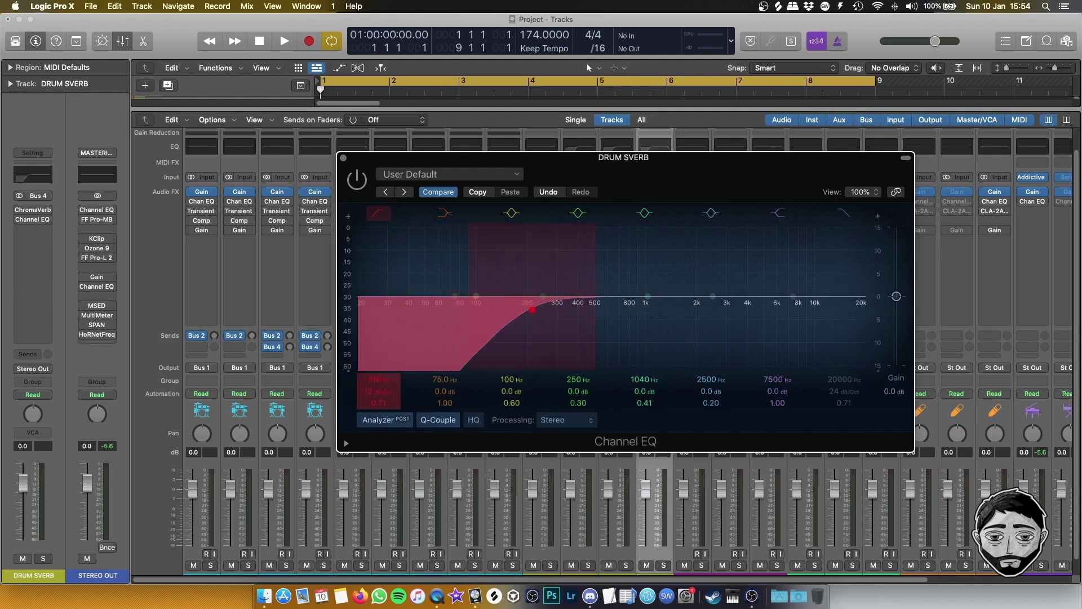
left_click_drag(379, 379, 379, 361)
key("super+w")
Try a 48.6 Hz, 18 dB/Oct low cut in the DRUM GROUP channel's Channel EQ and close the plug-in.
scroll(509, 539, "down", 1)
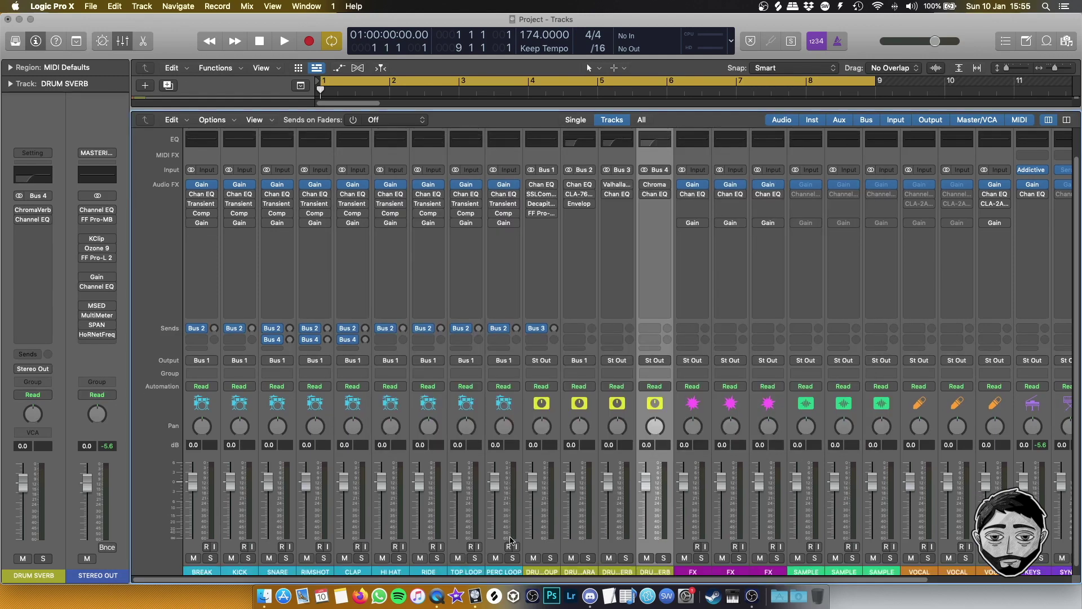
left_click(542, 563)
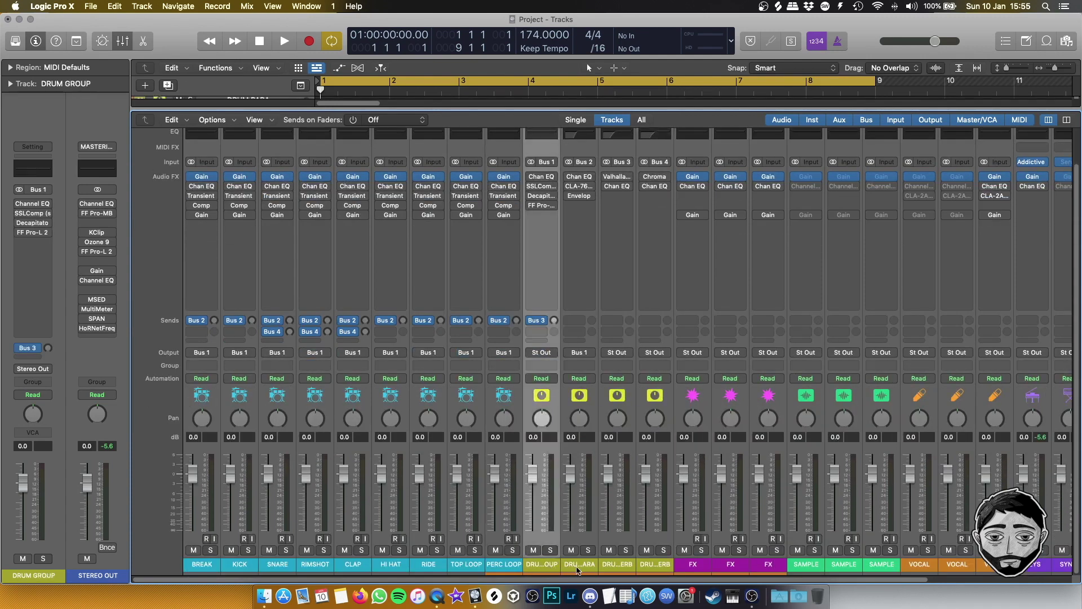
scroll(577, 567, "up", 2)
left_click(540, 213)
left_click_drag(693, 163, 418, 127)
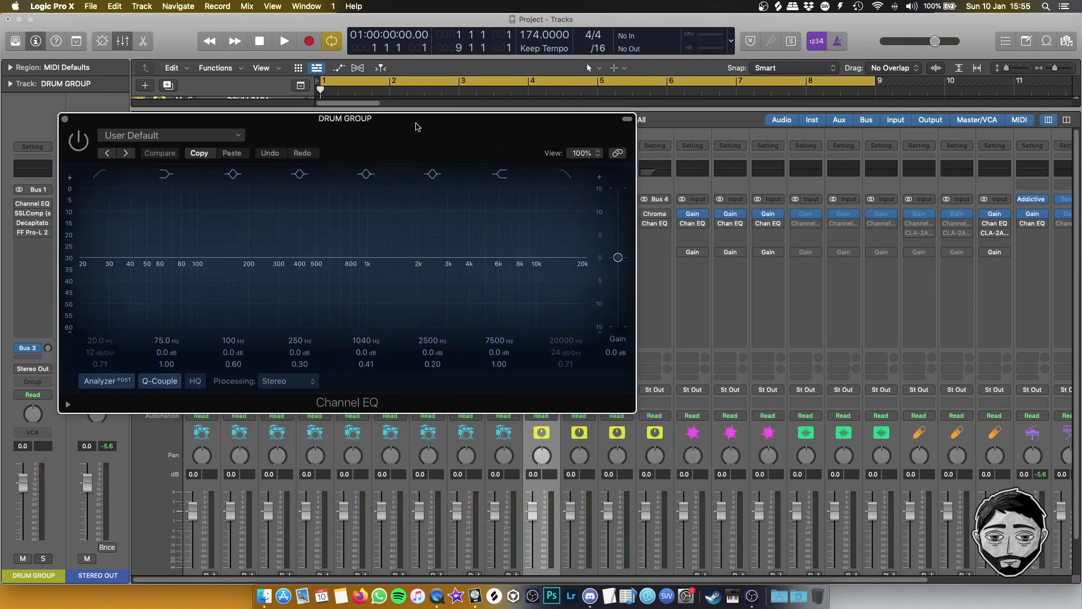
left_click(101, 173)
left_click_drag(96, 339, 103, 362)
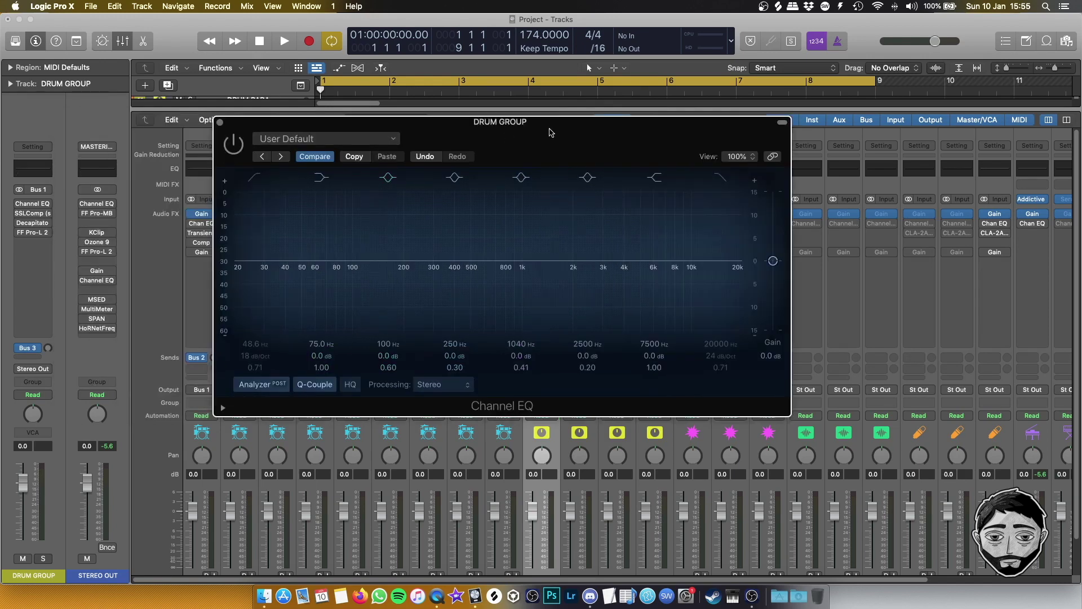
left_click_drag(550, 127, 546, 170)
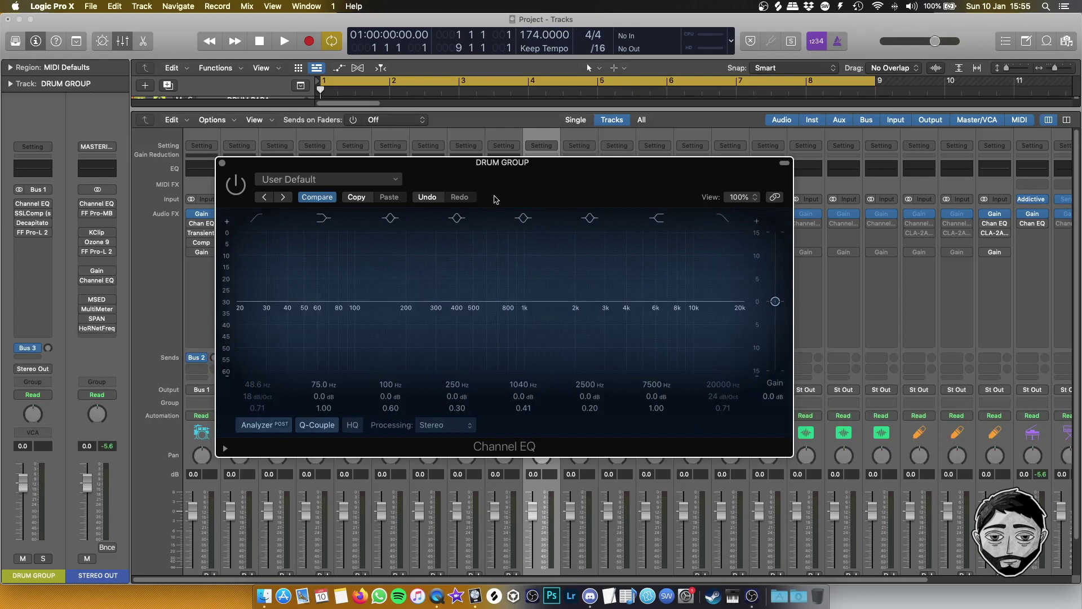
left_click(236, 191)
left_click(222, 163)
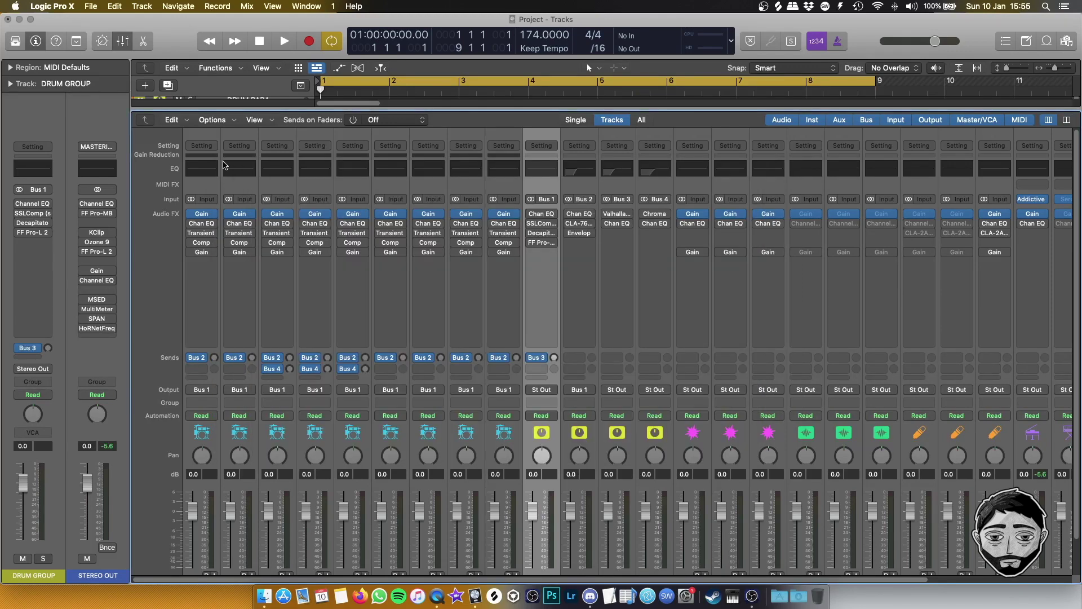
View Decapitator and its preset categories on the DRUM GROUP channel, closing it without choosing another preset.
left_click(541, 232)
left_click_drag(637, 164, 596, 194)
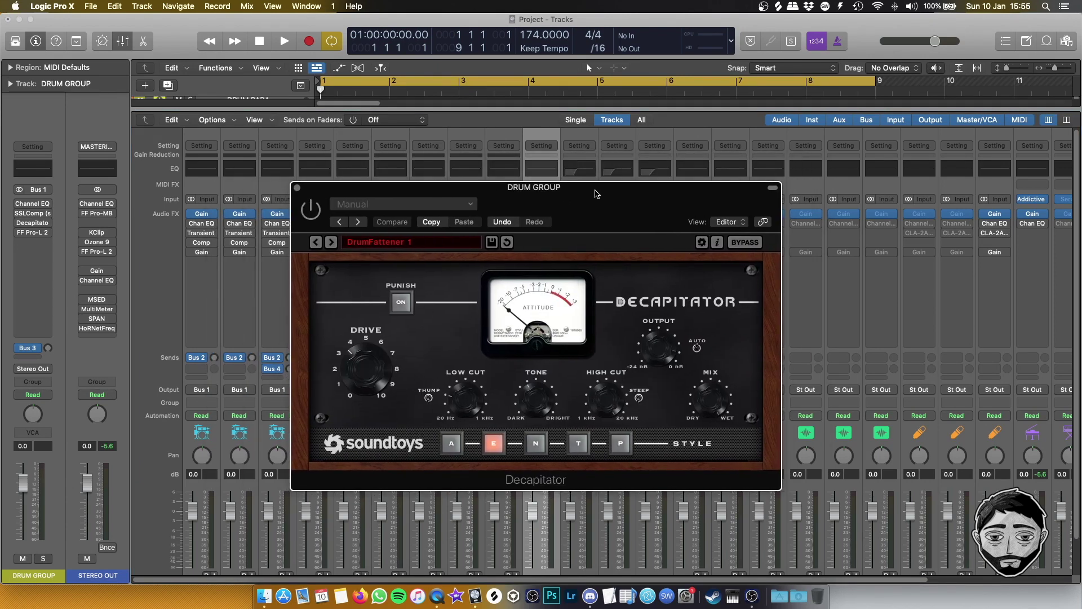
left_click(410, 248)
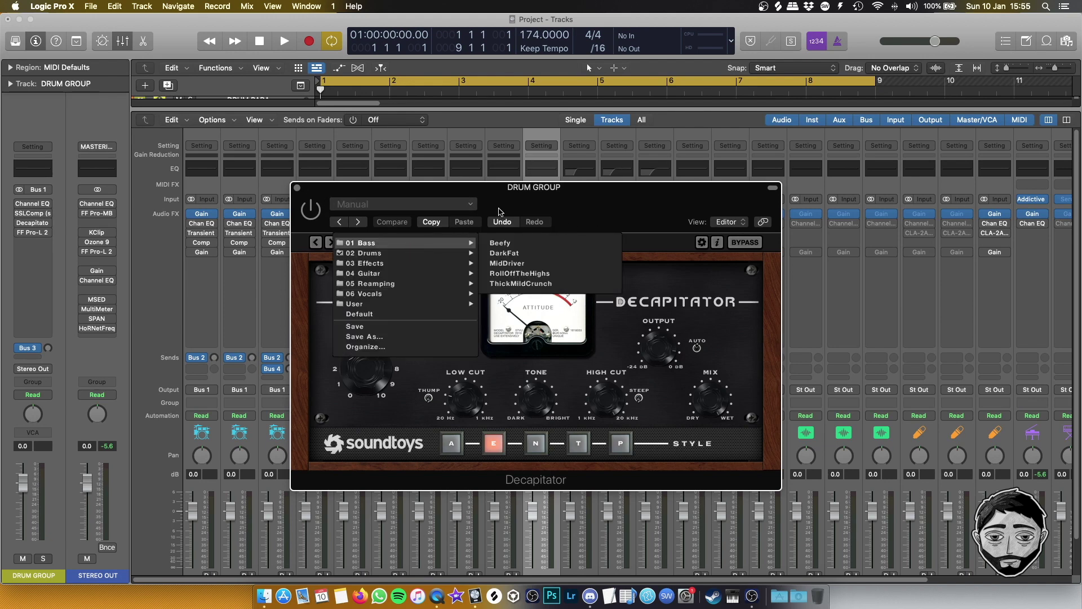
left_click(297, 188)
Adjust Decapitator's low cut with DRUM GROUP's Channel EQ moved down the chain, and return the EQ to the first slot.
left_click_drag(540, 214, 542, 252)
left_click(541, 233)
left_click_drag(466, 407, 465, 395)
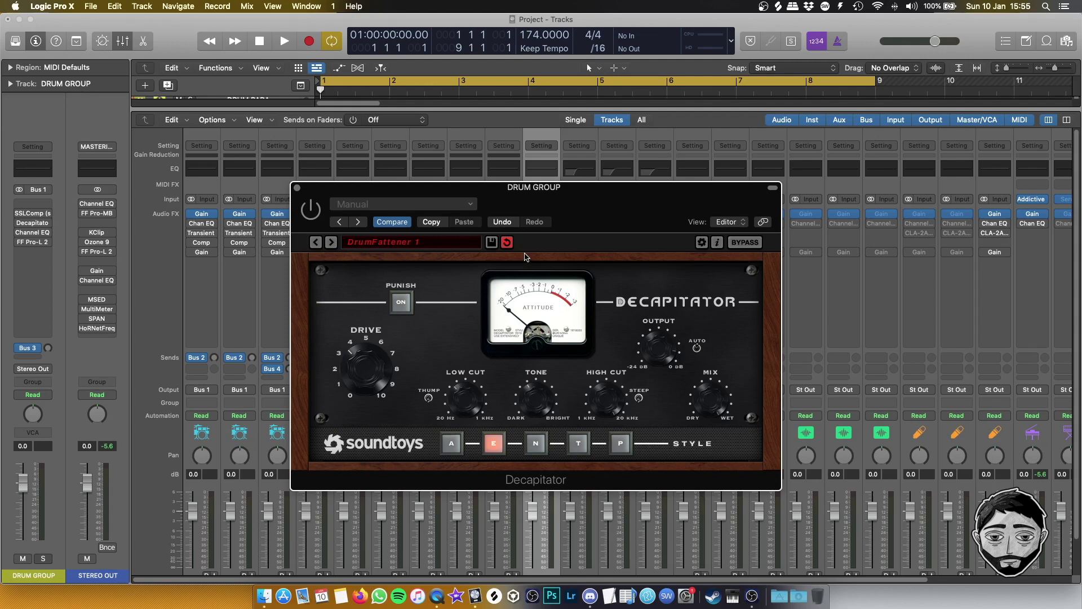
left_click_drag(607, 216, 610, 269)
left_click_drag(541, 242, 540, 214)
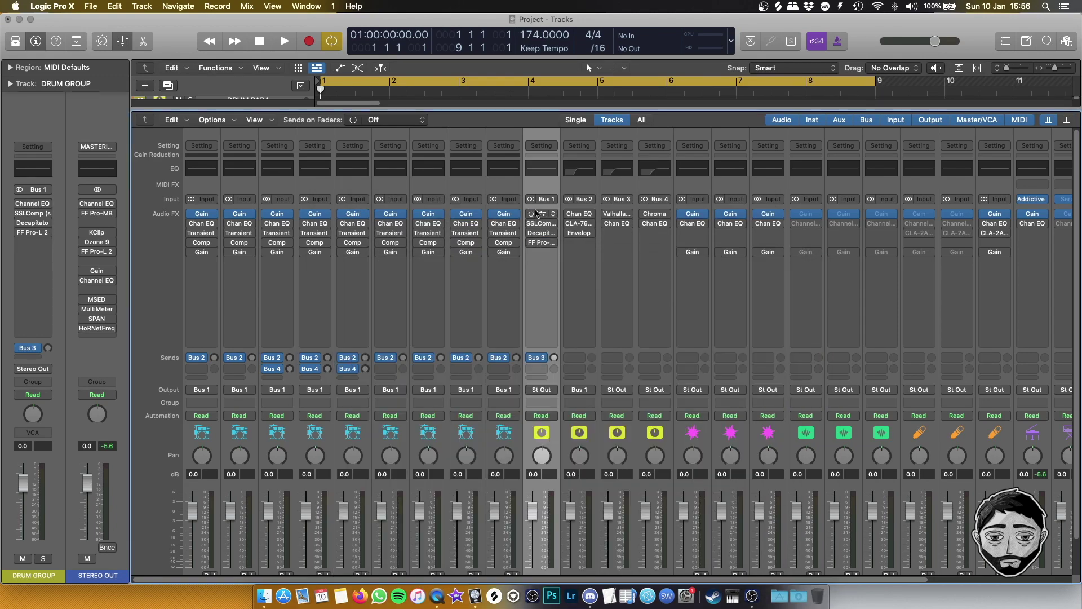
Adjust the threshold of the SSLComp bus compressor on the DRUM GROUP channel and close it.
left_click(540, 223)
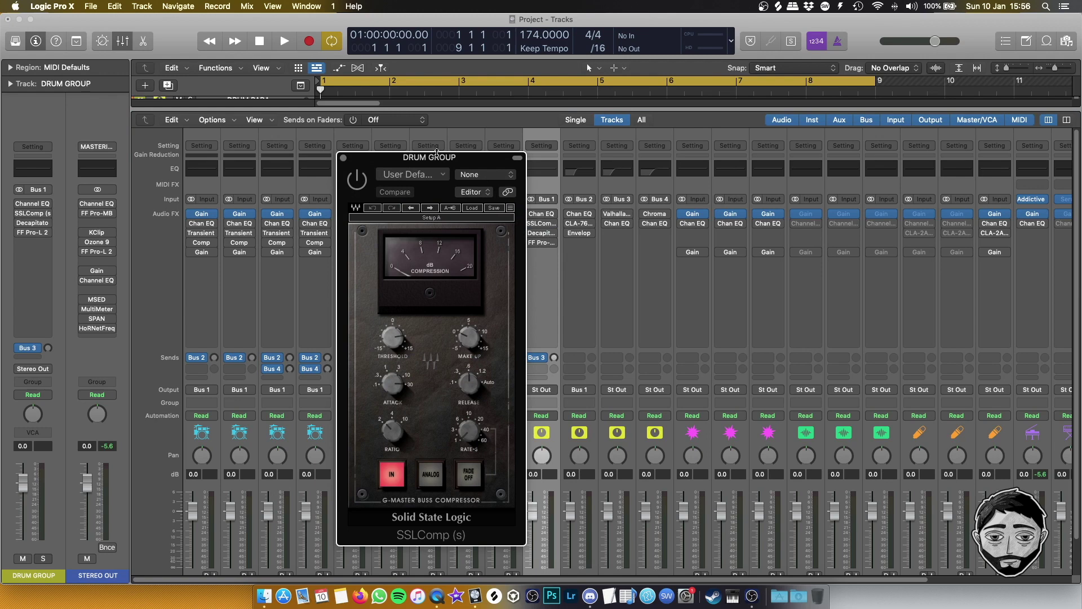
left_click_drag(439, 165, 458, 113)
left_click_drag(417, 290, 440, 318)
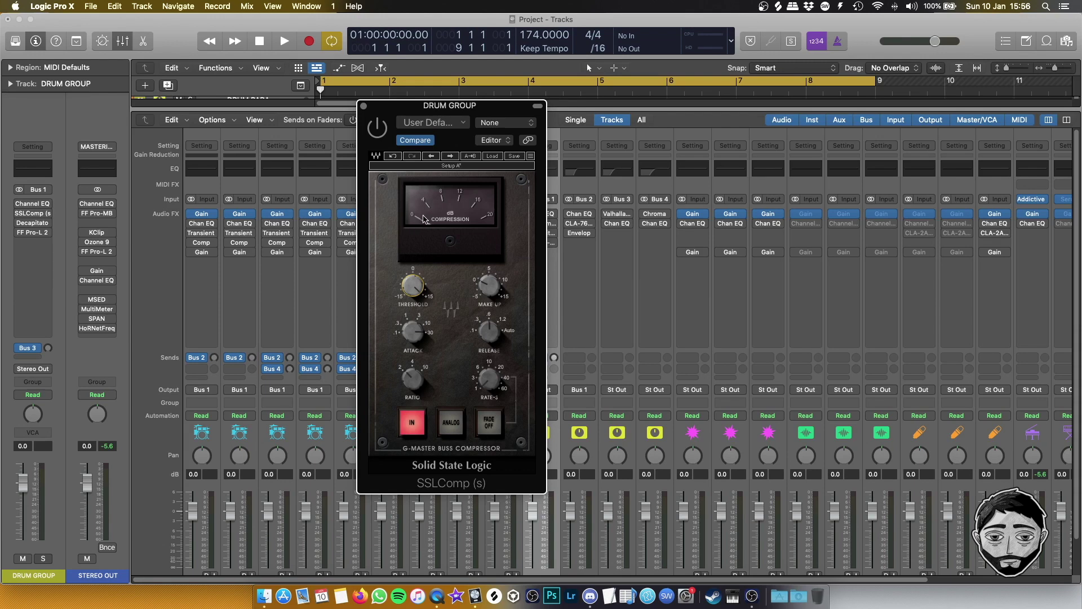
left_click_drag(414, 292, 414, 288)
left_click_drag(415, 289, 415, 271)
left_click(364, 106)
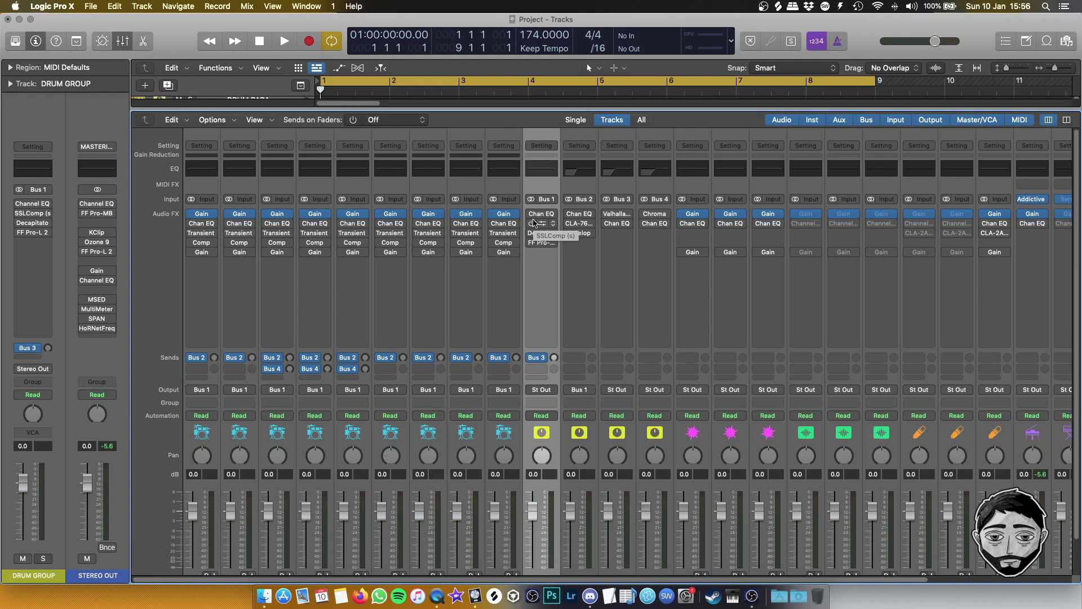
Examine the Decapitator saturation settings on the DRUM GROUP channel and close the plug-in.
left_click(544, 236)
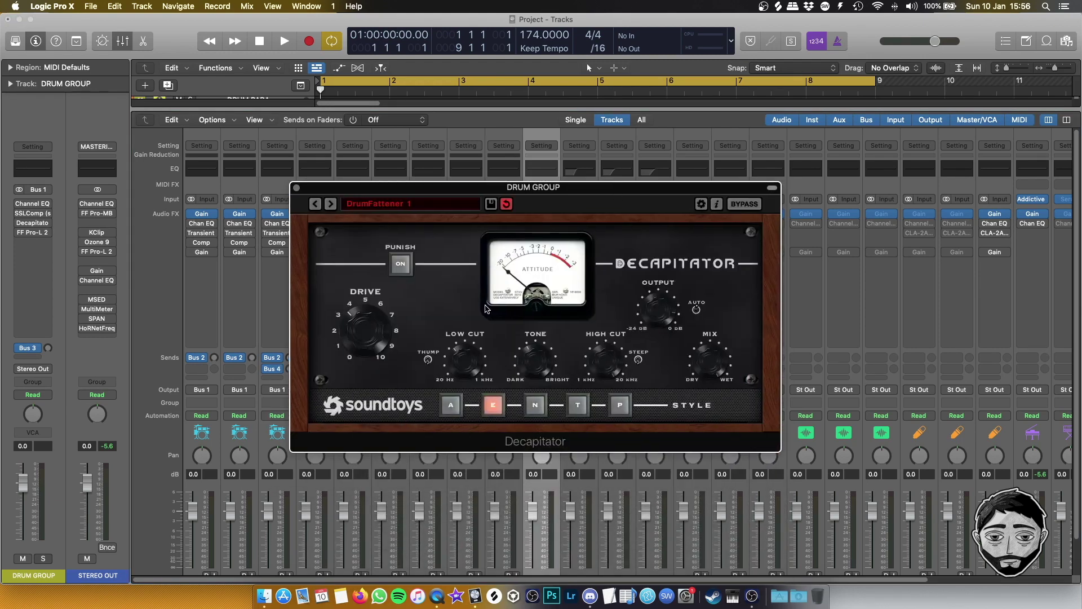
left_click_drag(553, 188, 585, 196)
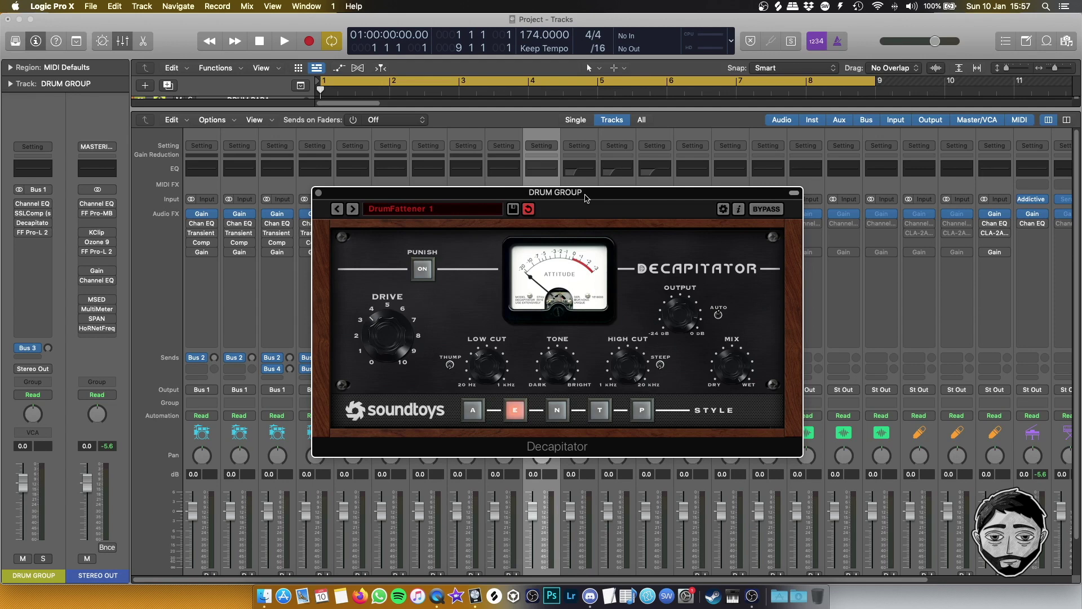
left_click_drag(560, 194, 603, 228)
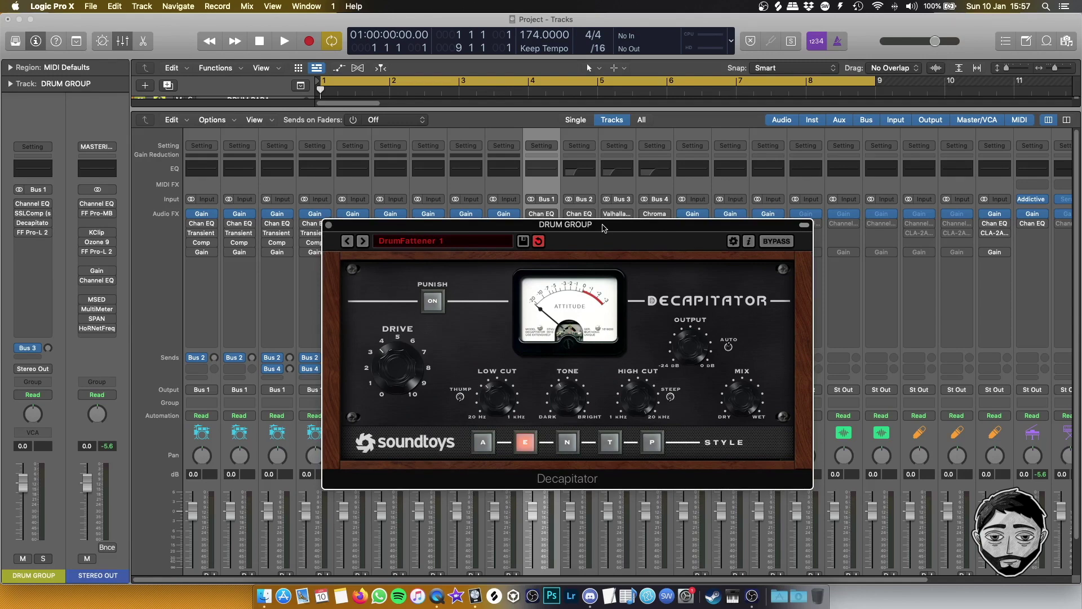
left_click_drag(599, 227, 601, 232)
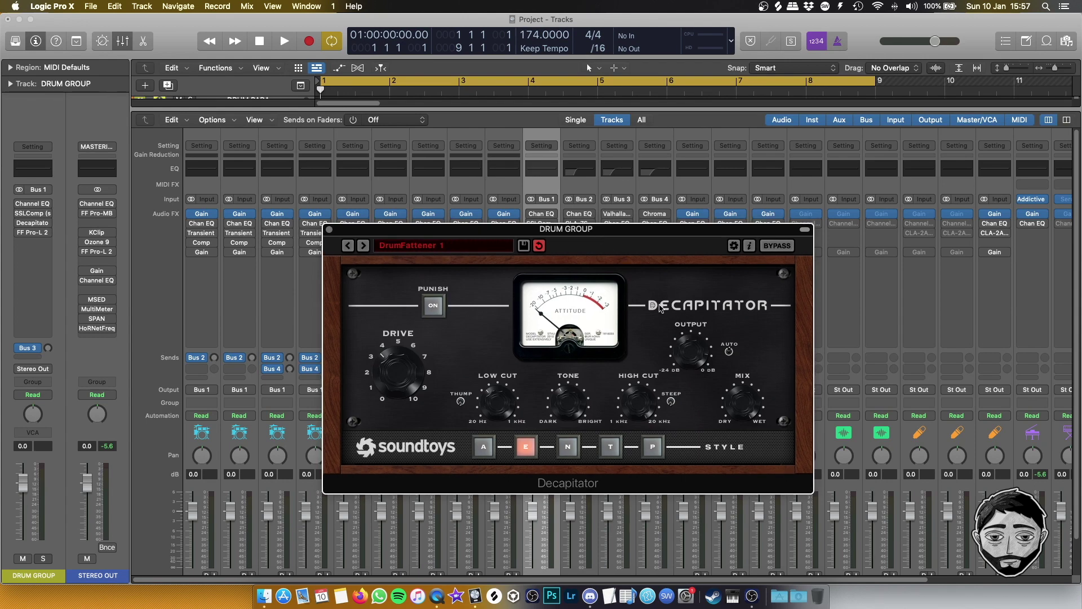
left_click_drag(584, 234, 586, 235)
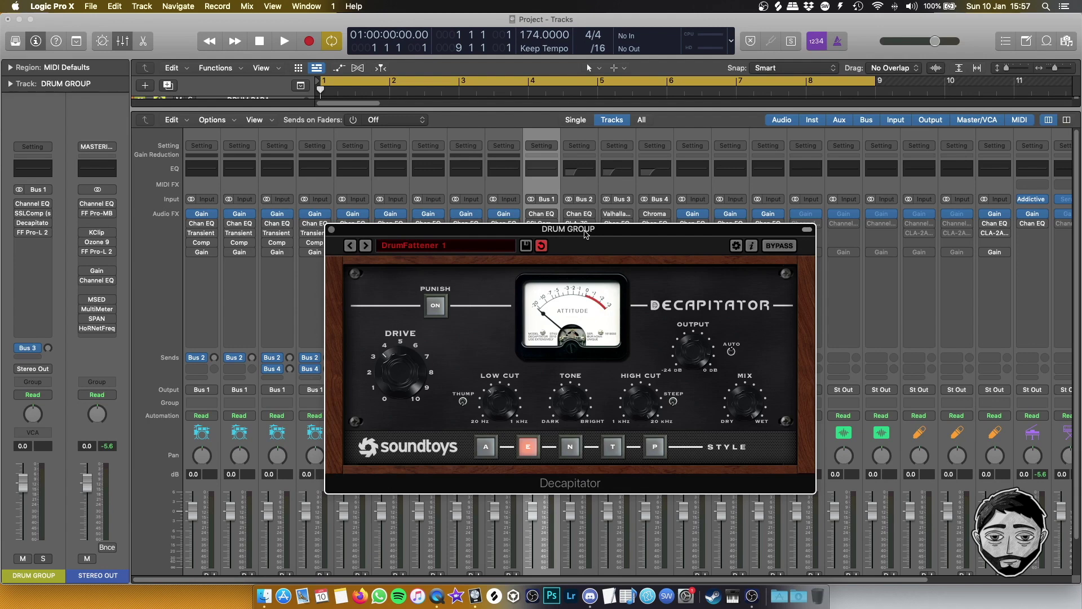
left_click_drag(581, 233, 589, 231)
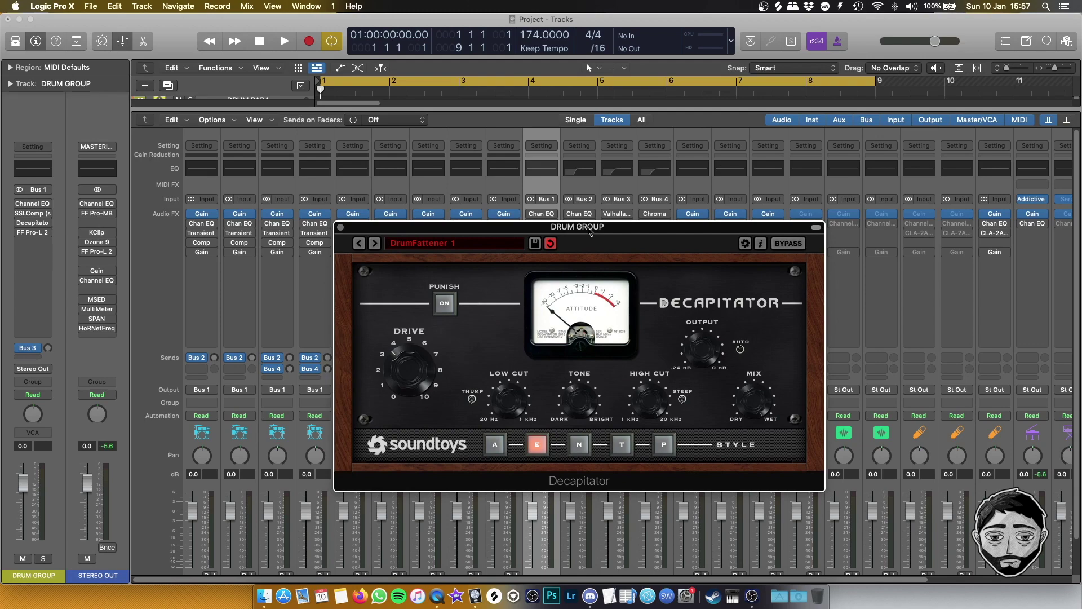
left_click(340, 231)
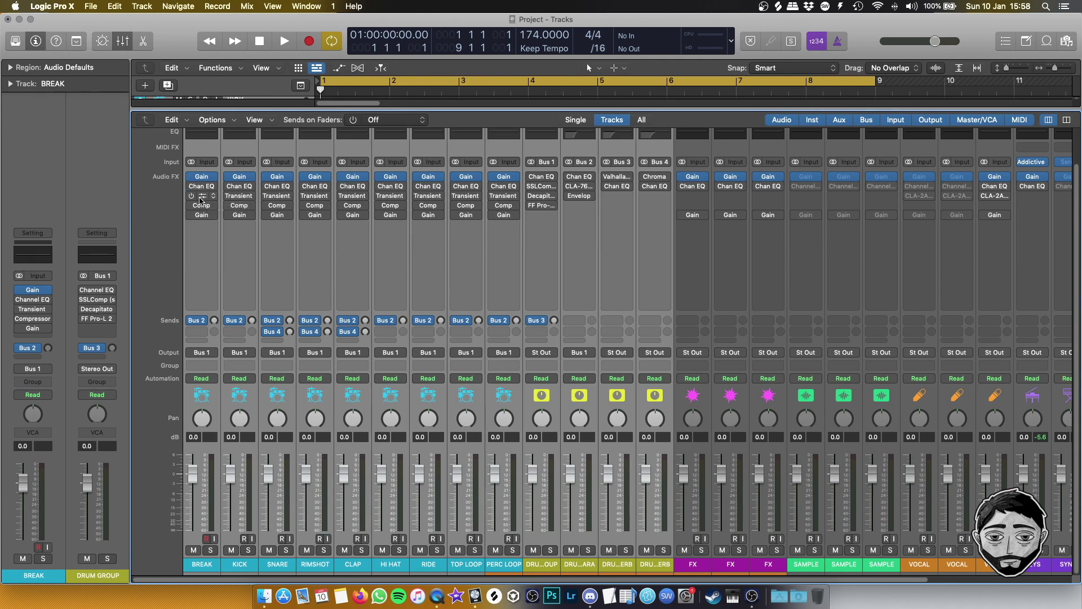
Set the sustain to -39.0 % in the BREAK channel's Transient Master and close the plug-in.
left_click(199, 224)
left_click(152, 201)
left_click(203, 196)
left_click_drag(565, 273, 564, 282)
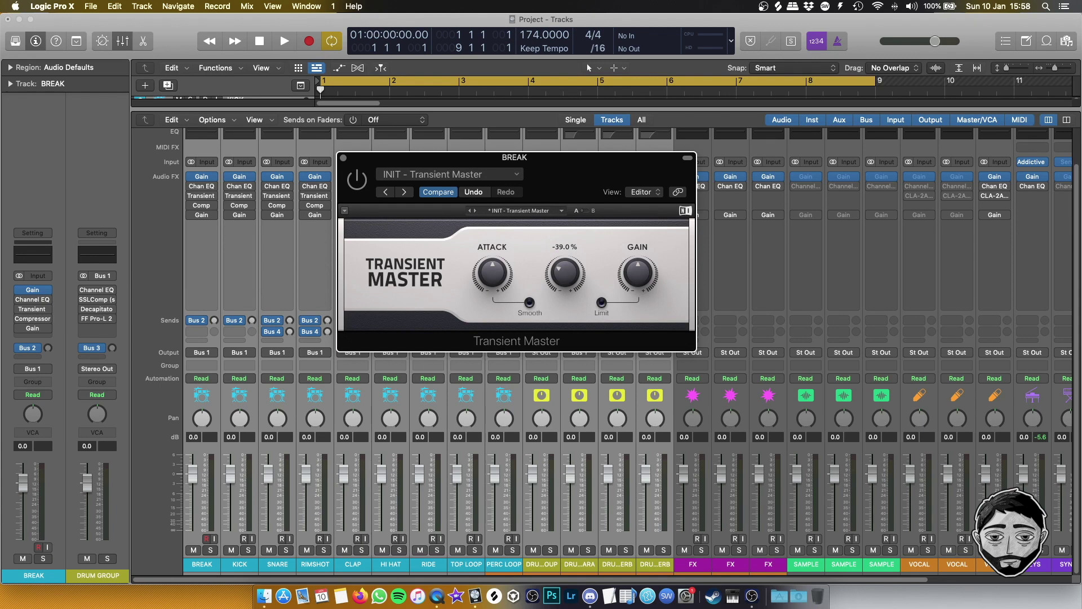
left_click(343, 158)
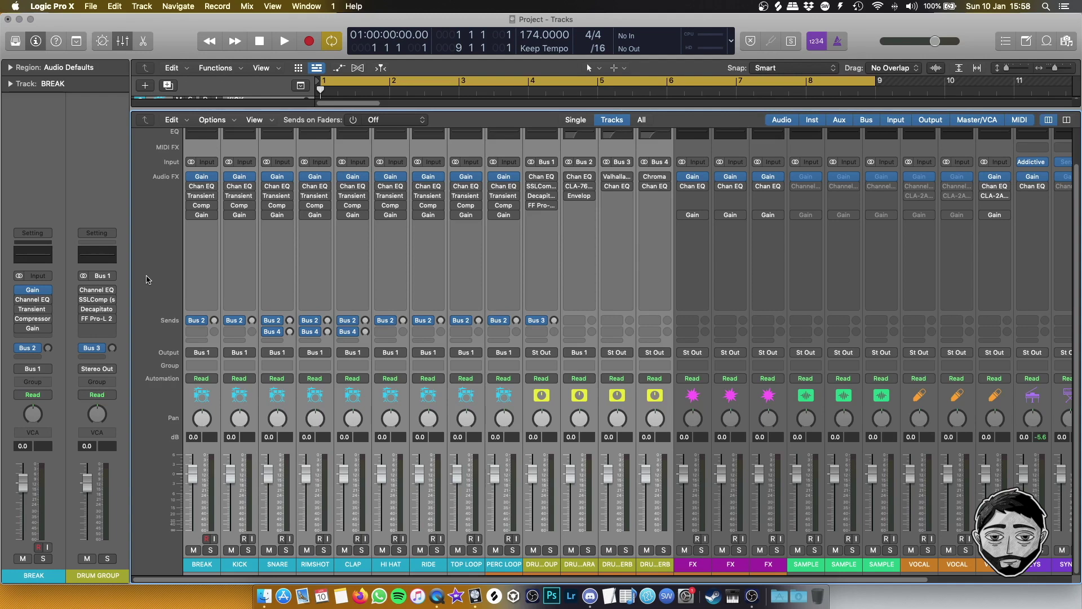
Inspect the Compressor's circuit type and dials on the BREAK channel and close it.
mouse_move(198, 195)
left_click(201, 206)
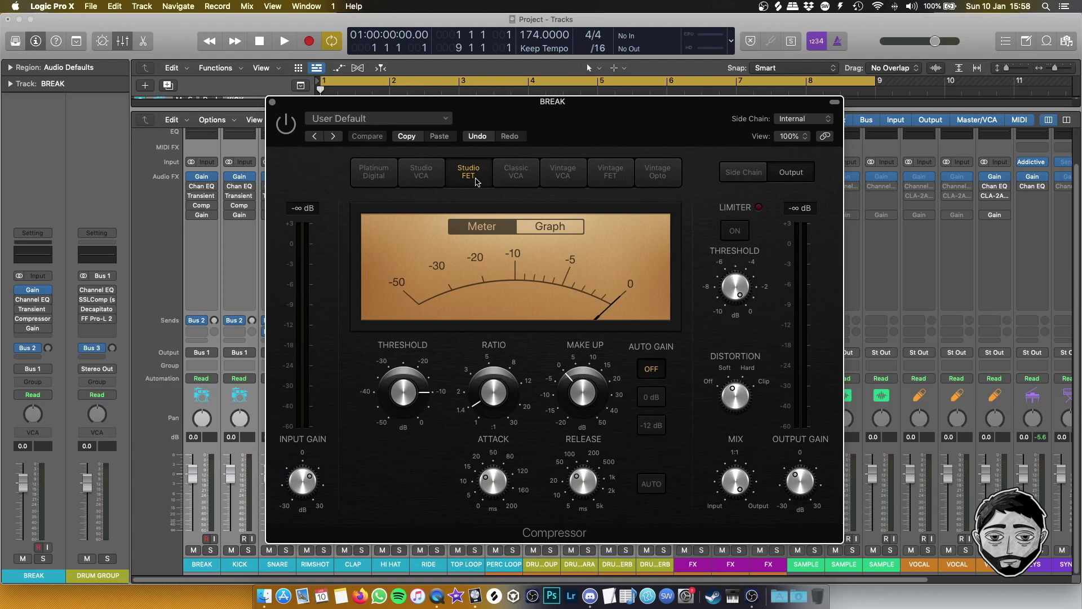
left_click(272, 102)
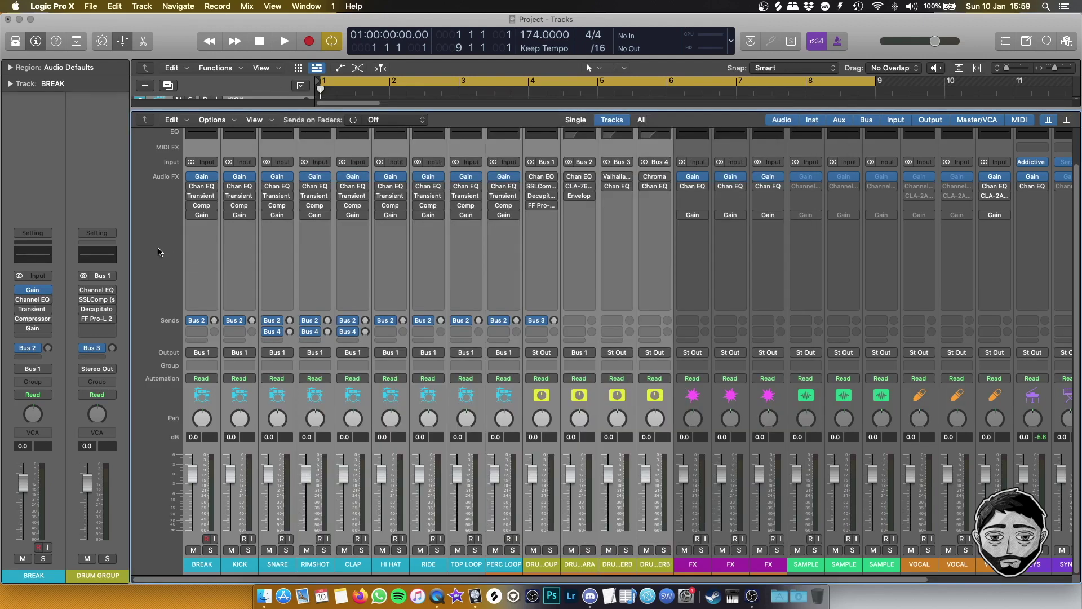
left_click(202, 206)
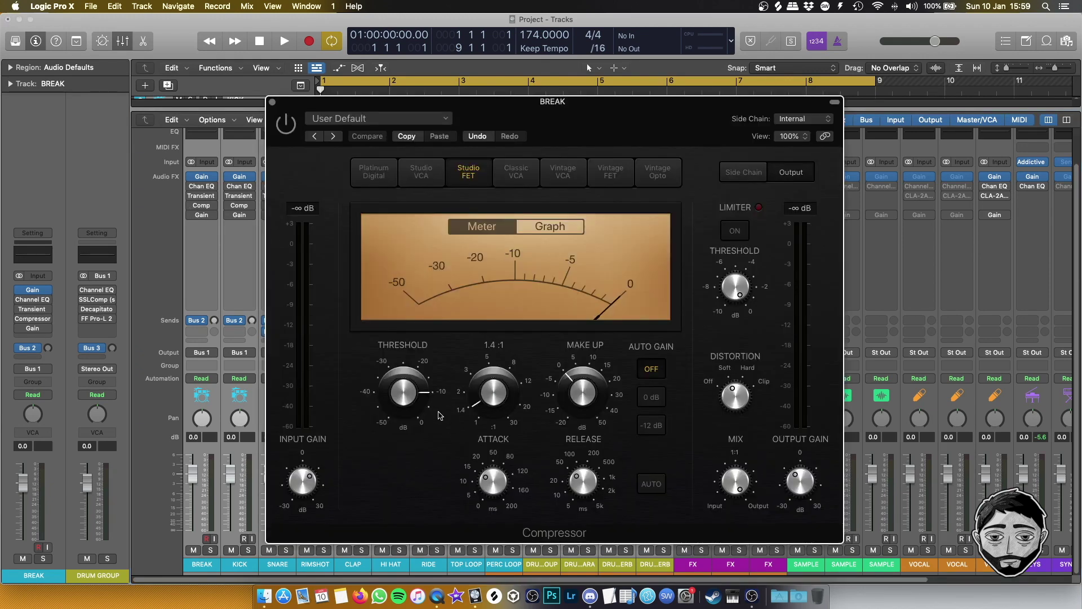
left_click(272, 102)
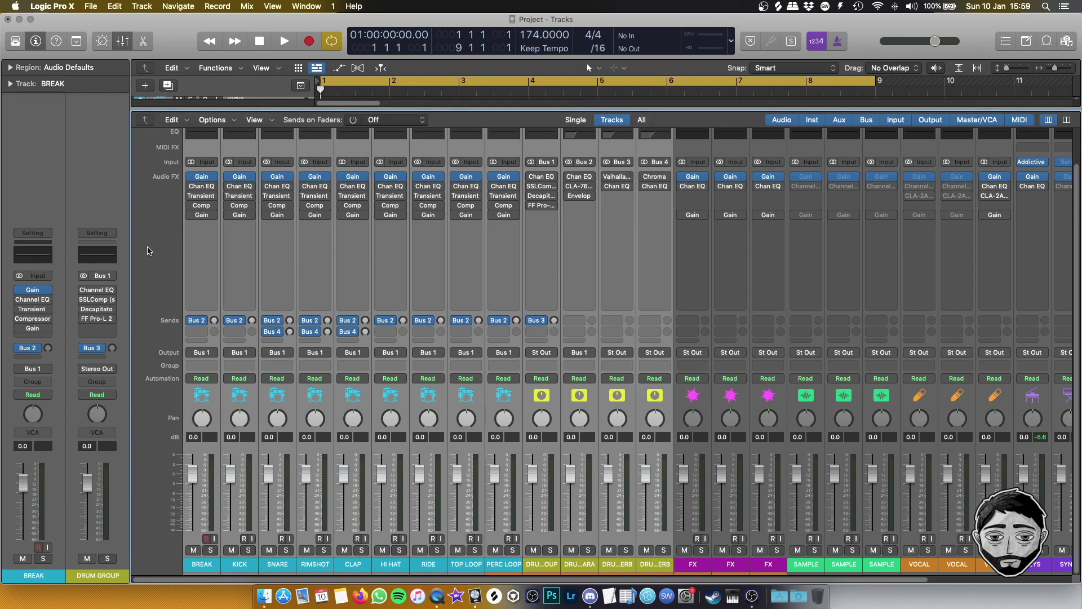
Turn on Mono in the last Gain plug-in on the BREAK channel, leaving its gain at 0.0 dB, and close it.
left_click(203, 218)
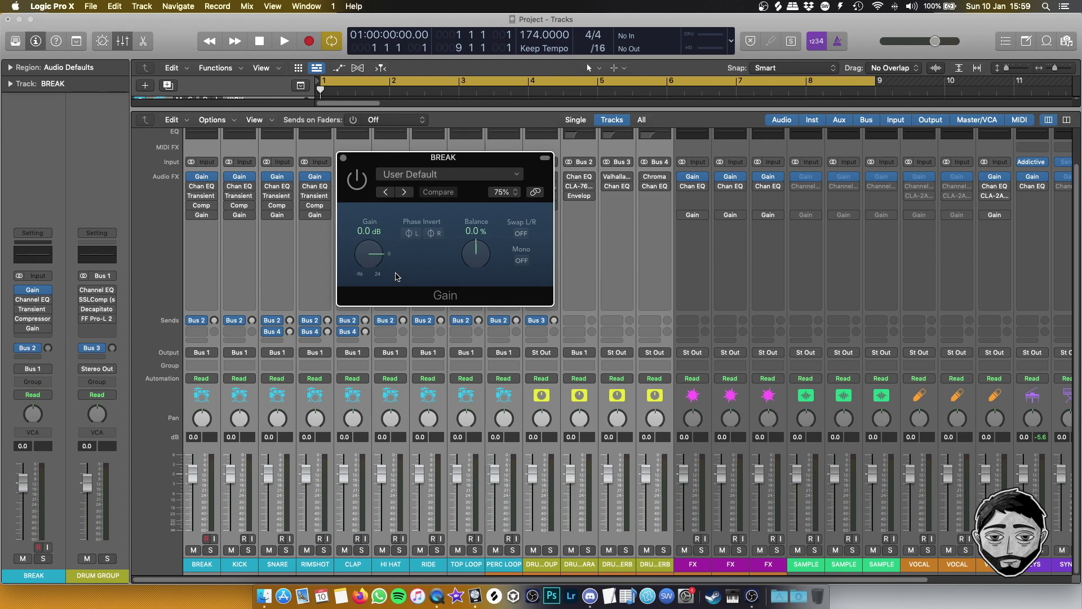
mouse_move(366, 252)
left_mouse_down()
mouse_move(367, 273)
mouse_move(371, 259)
left_mouse_up()
left_click(524, 261)
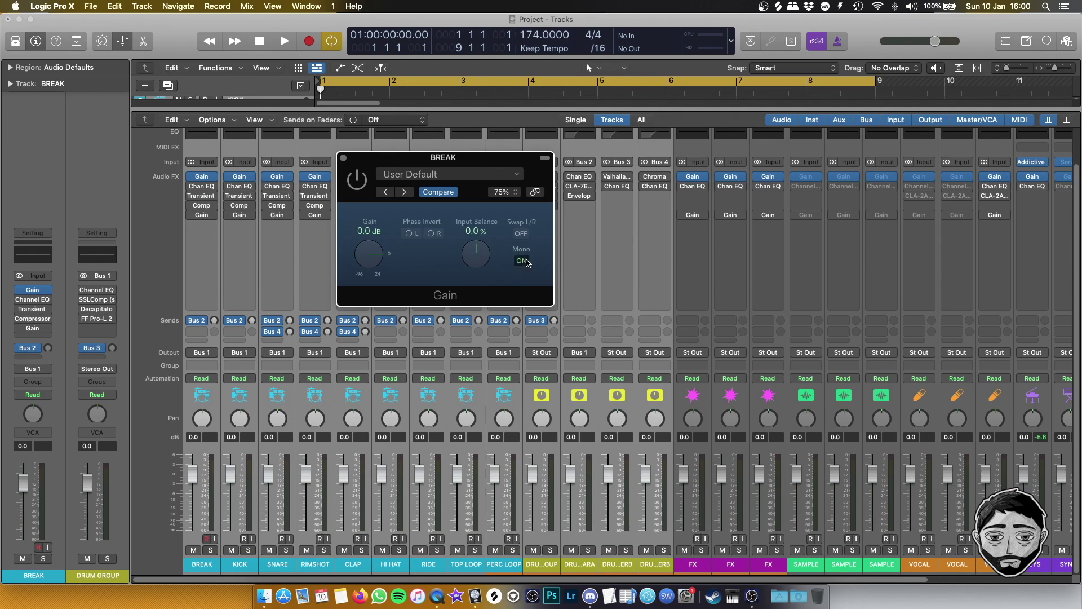
left_click(343, 158)
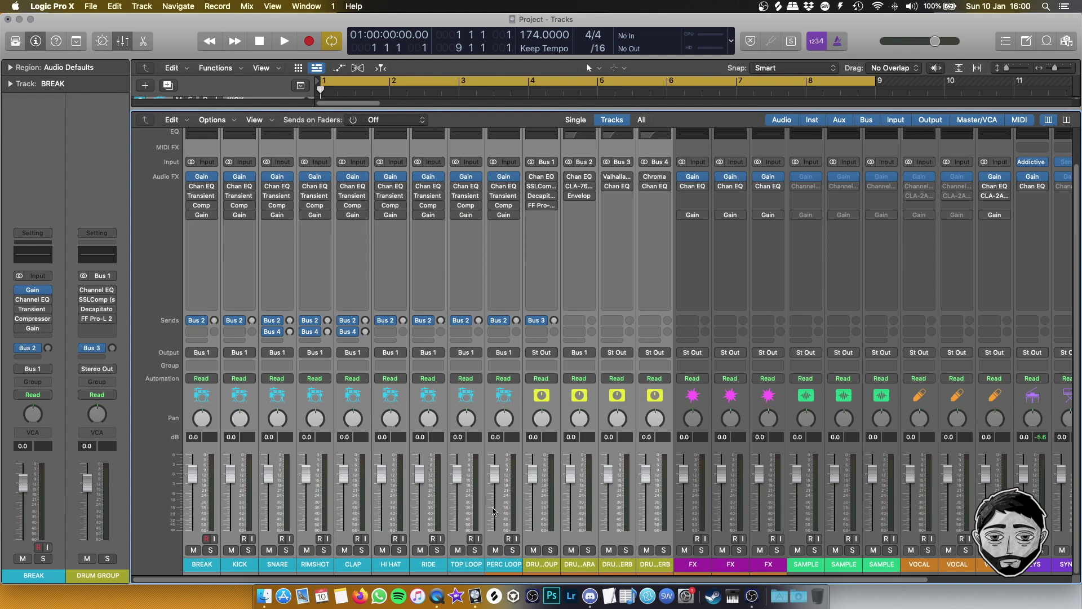
Select the first FX channel in the Mixer.
left_click_drag(501, 579, 645, 579)
left_click(540, 570)
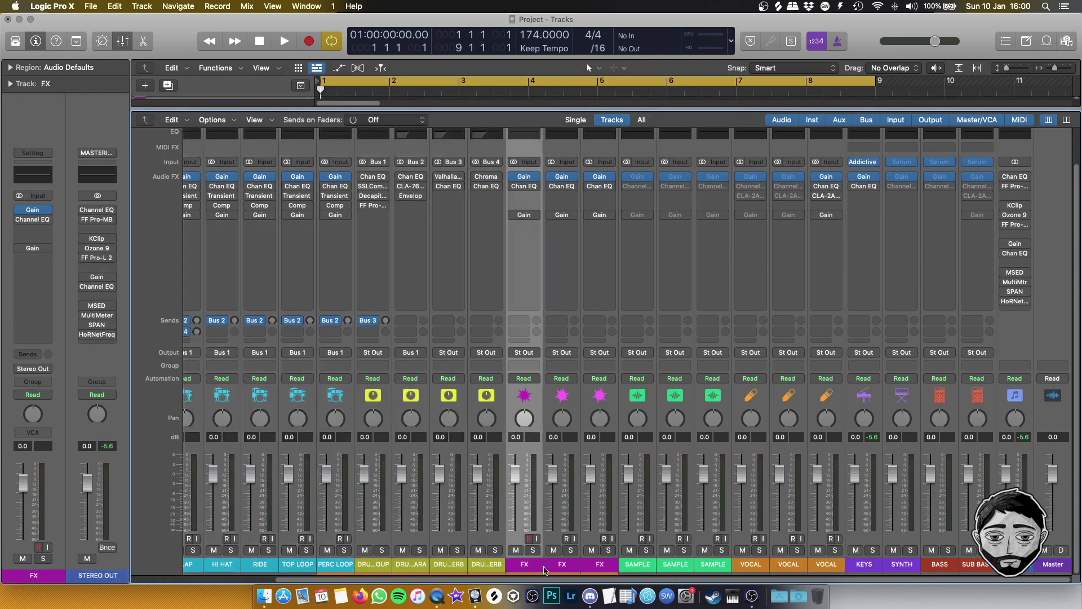
Open the last Gain plug-in on the first FX channel, switch Phase Invert R and Mono on and off again, and close it.
left_click(596, 569)
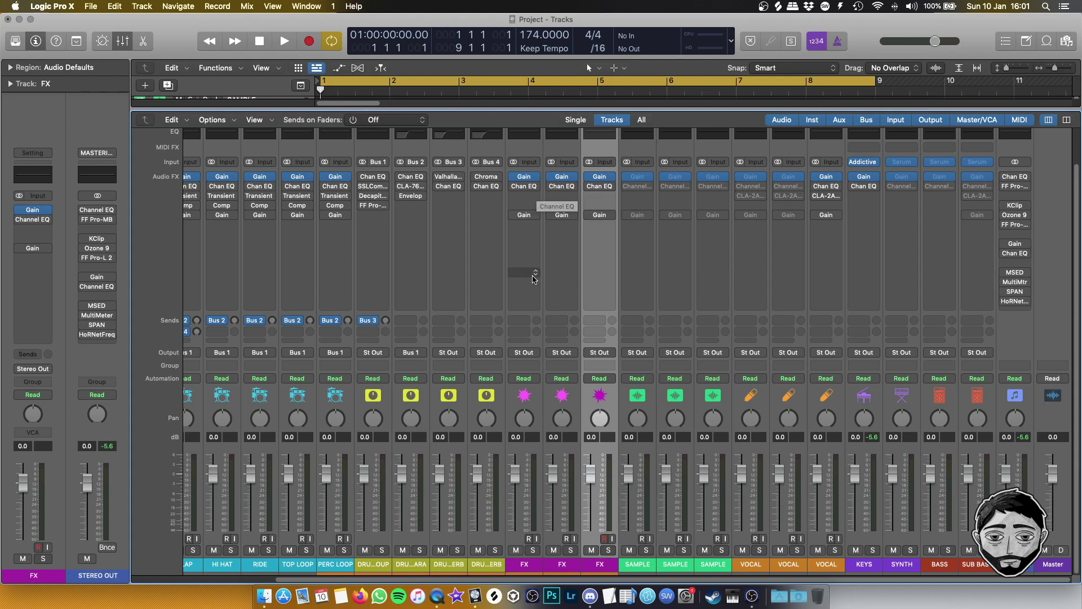
left_click(522, 218)
left_click_drag(499, 159, 387, 180)
left_click(332, 252)
left_click(332, 252)
left_click(414, 278)
left_click(415, 278)
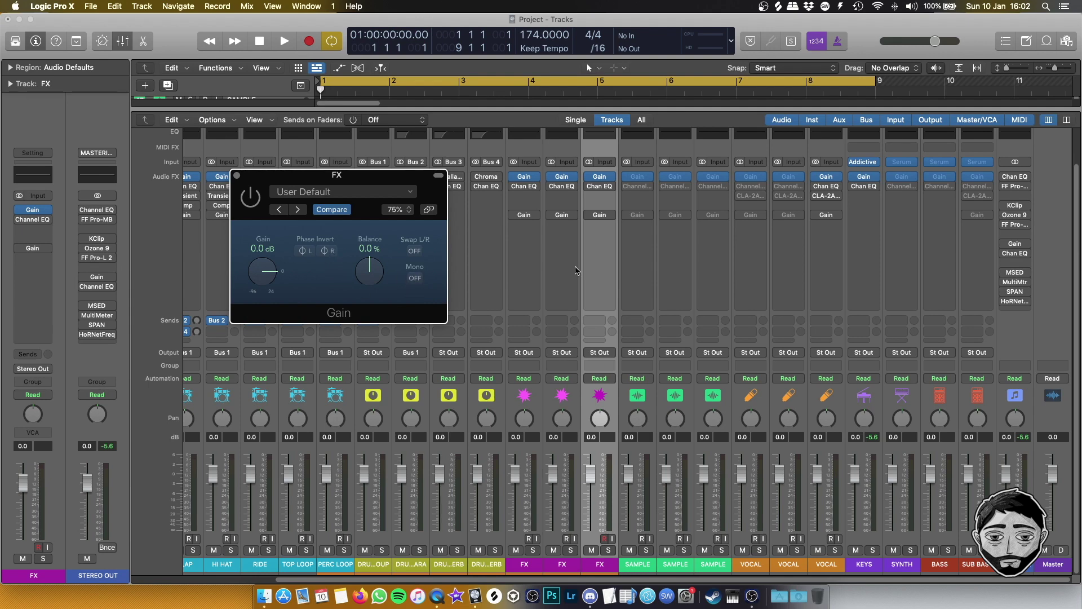
left_click(237, 175)
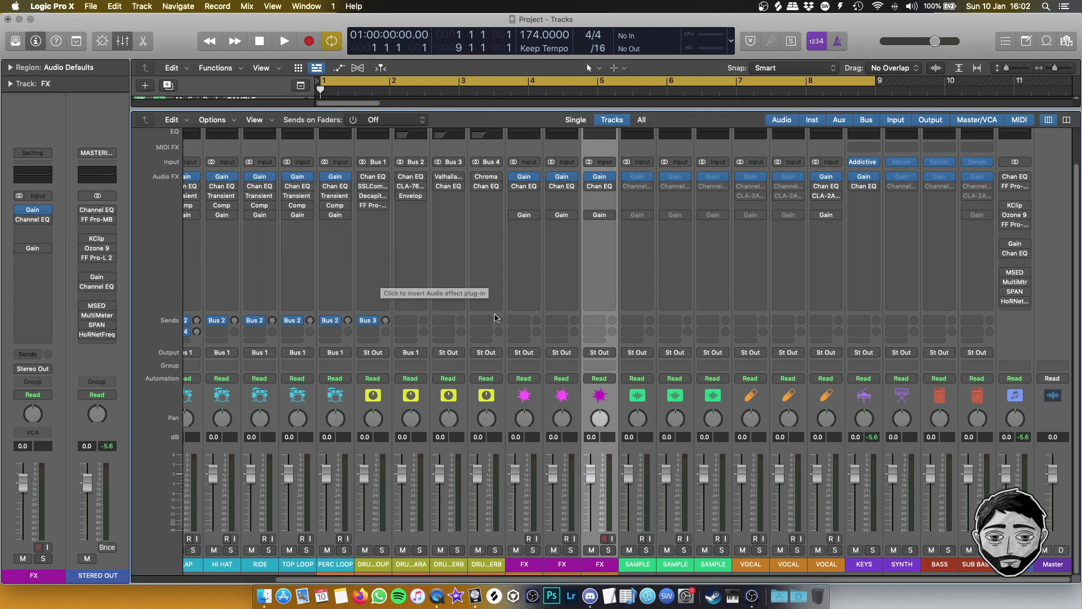
left_click(522, 320)
mouse_move(539, 337)
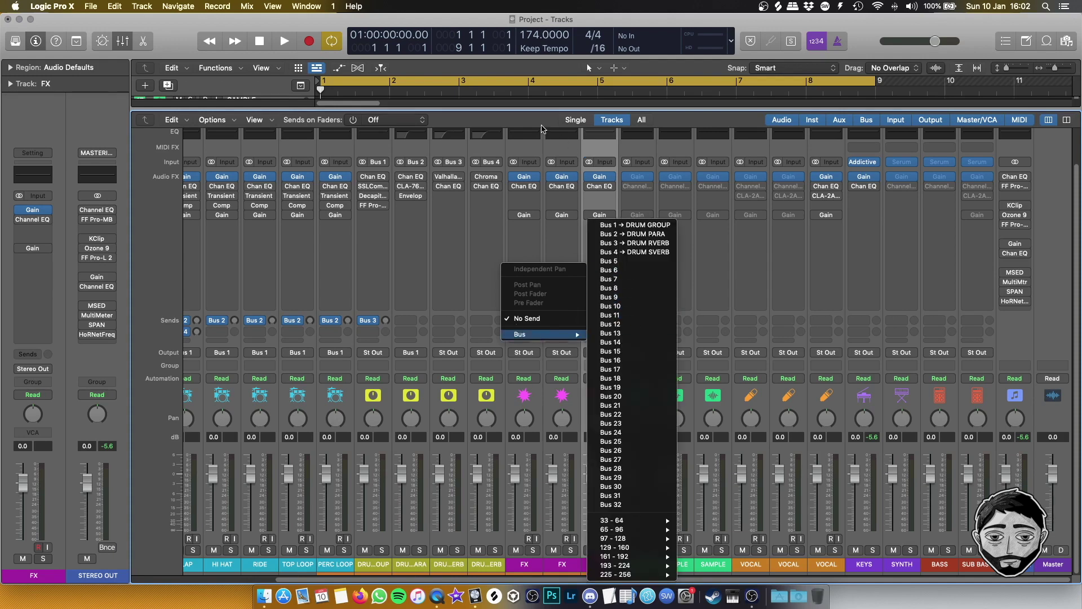
left_click(544, 131)
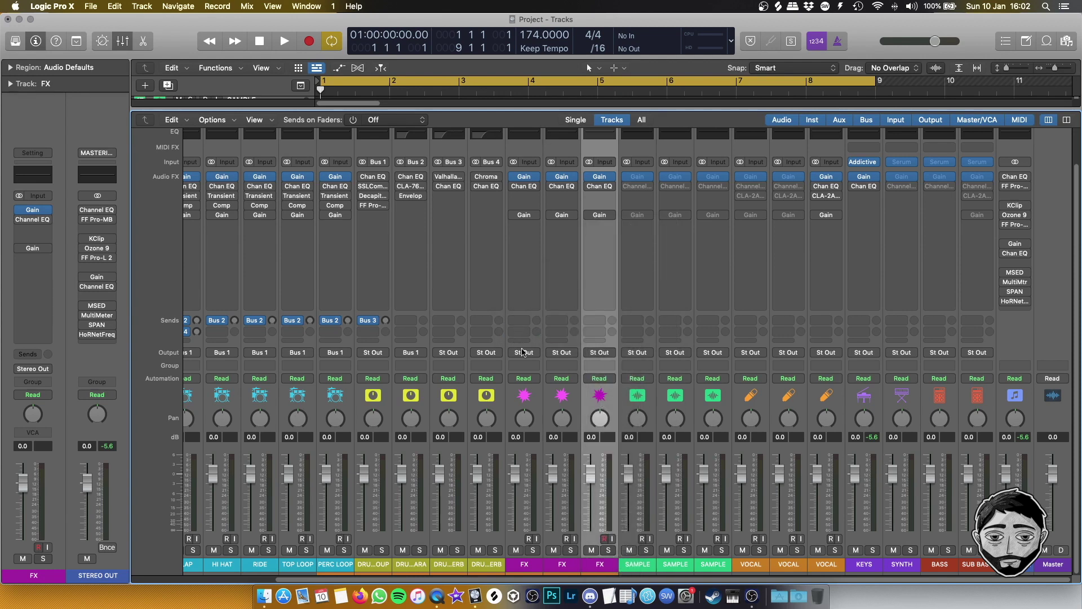
key("x")
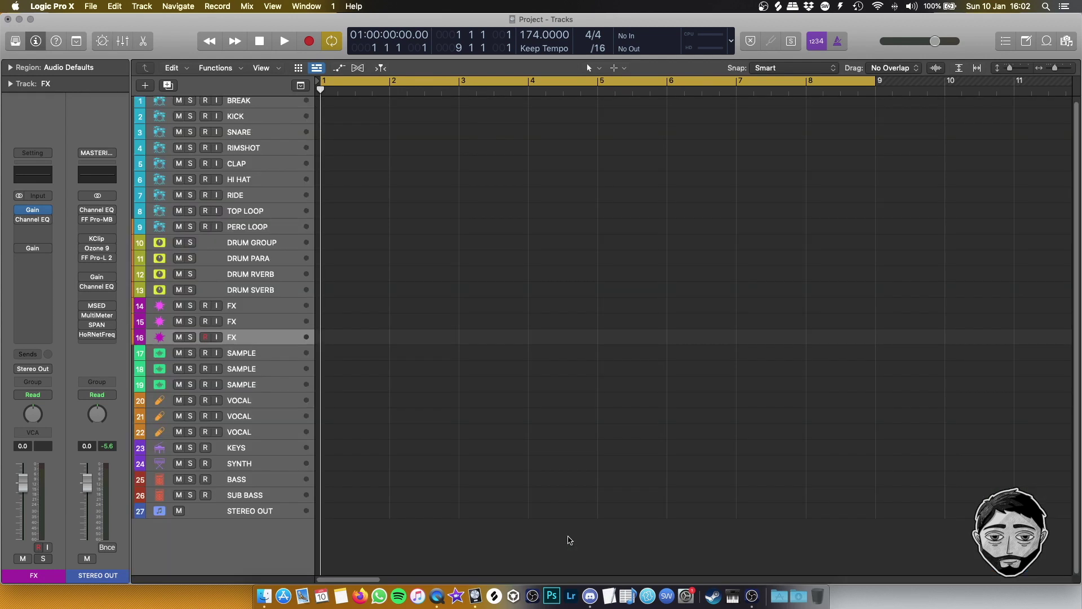
left_click(273, 291)
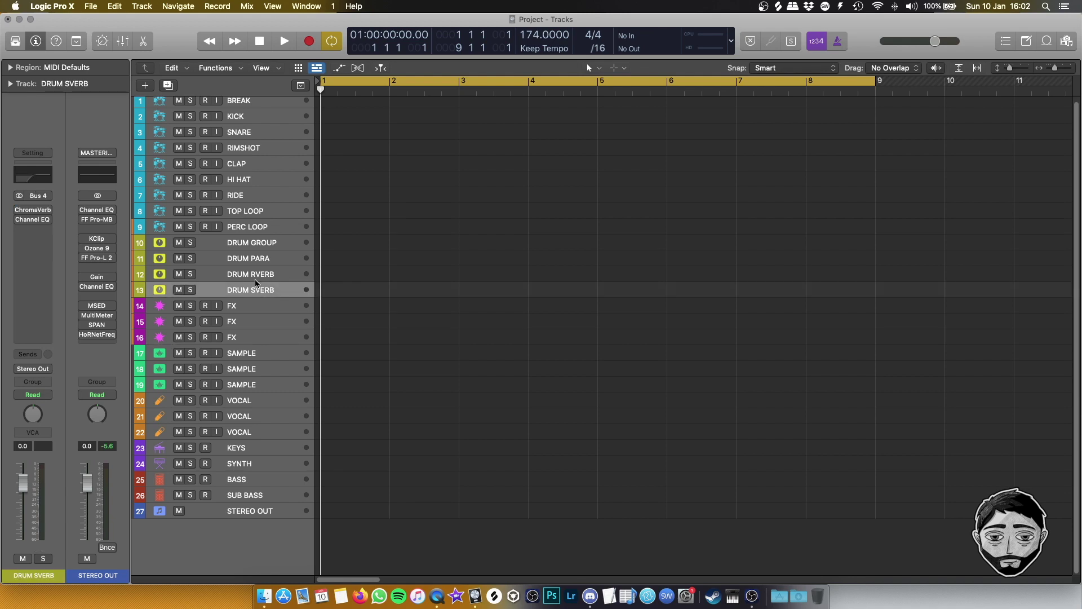
left_click(276, 301)
key("x")
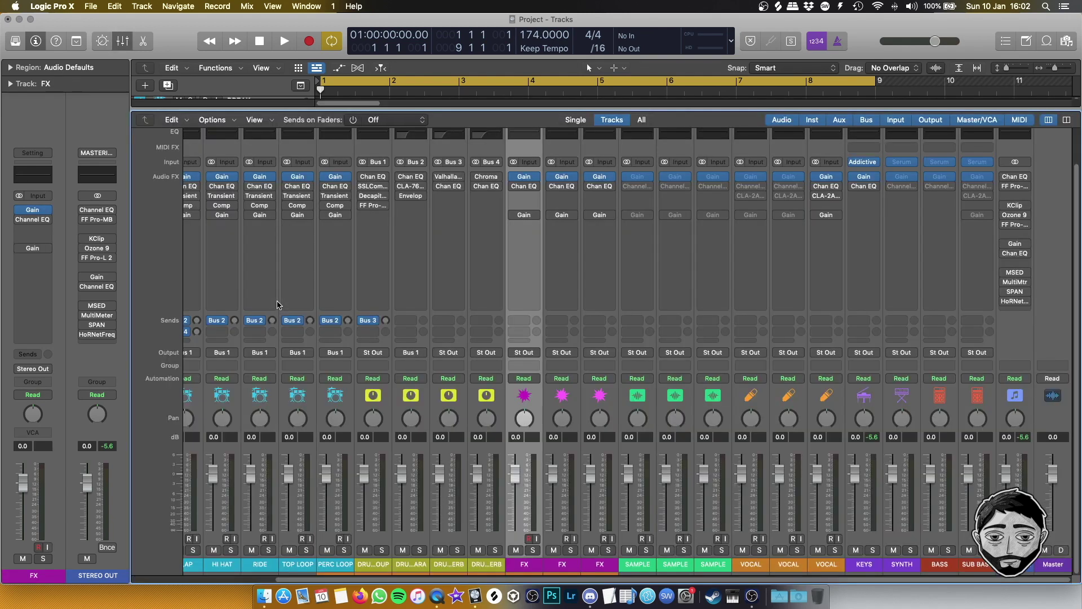
Add a send to Bus 10 on the first FX channel.
left_click(522, 320)
mouse_move(530, 336)
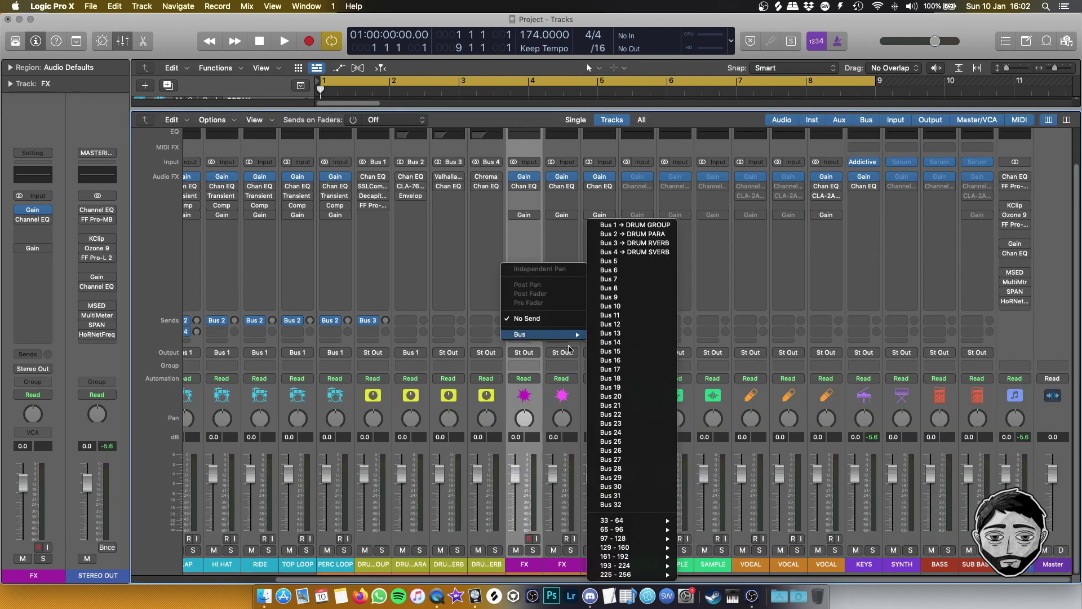
left_click(644, 307)
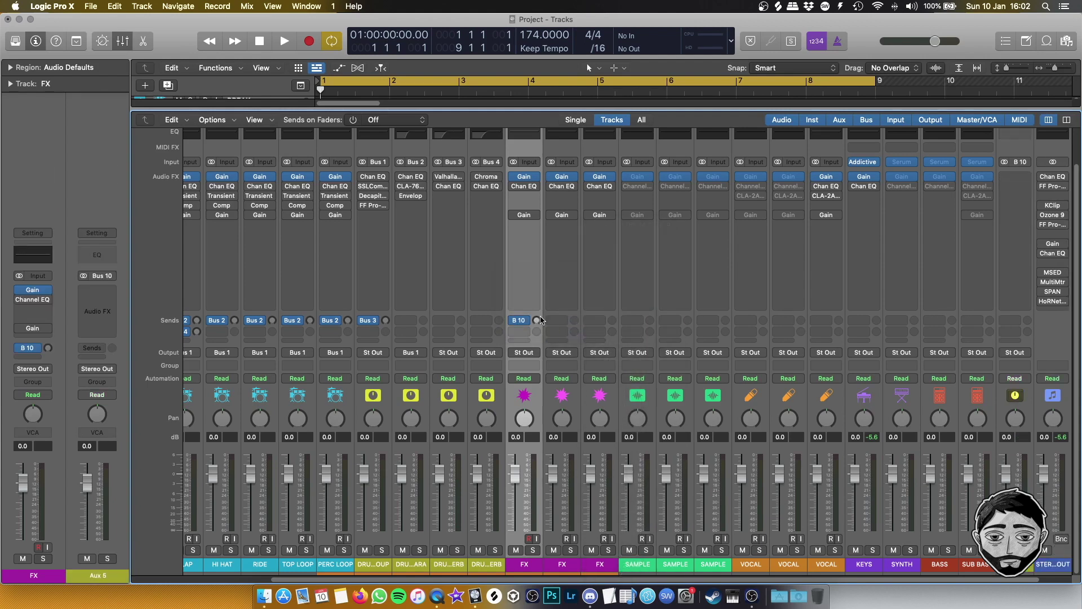
Create a track for the new Bus 10 aux channel and place it directly below the FX tracks.
scroll(987, 567, "right", 1)
left_click(987, 567)
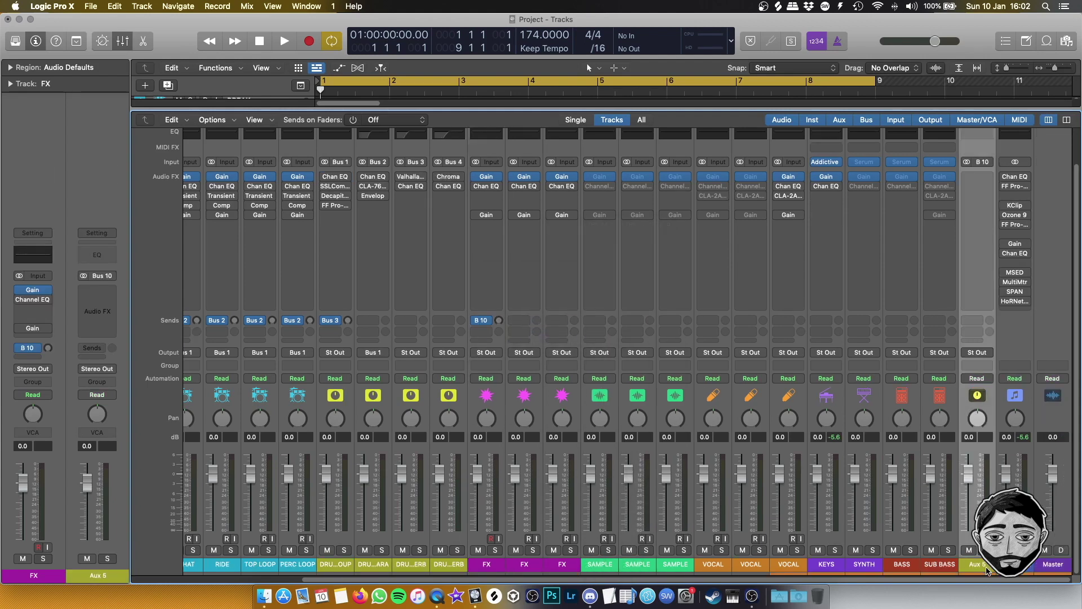
scroll(986, 564, "up", 2)
right_click(980, 193)
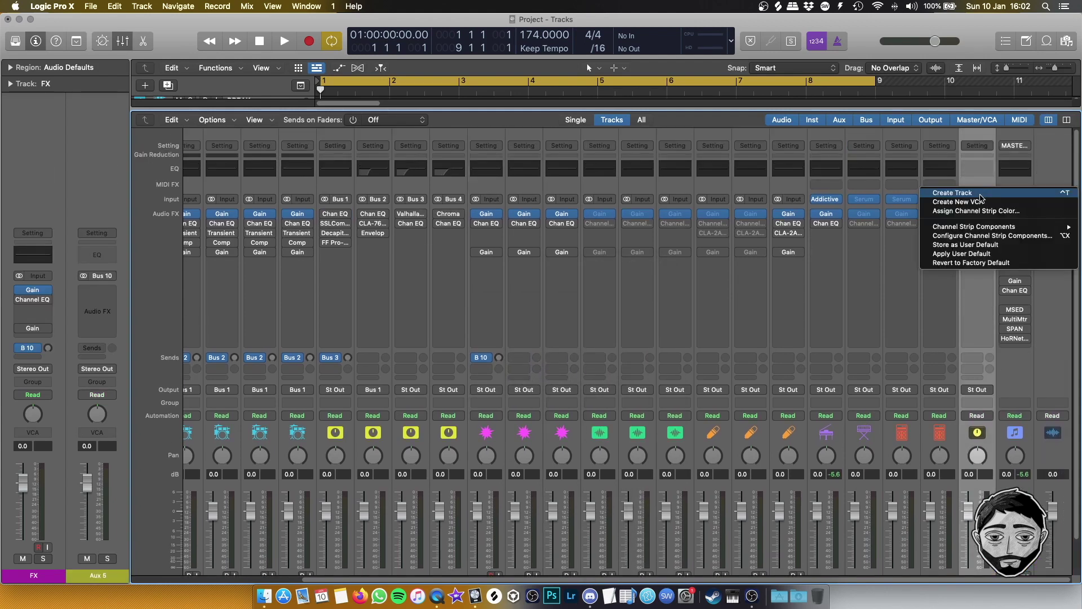
left_click(980, 194)
key("x")
left_click_drag(246, 314, 261, 341)
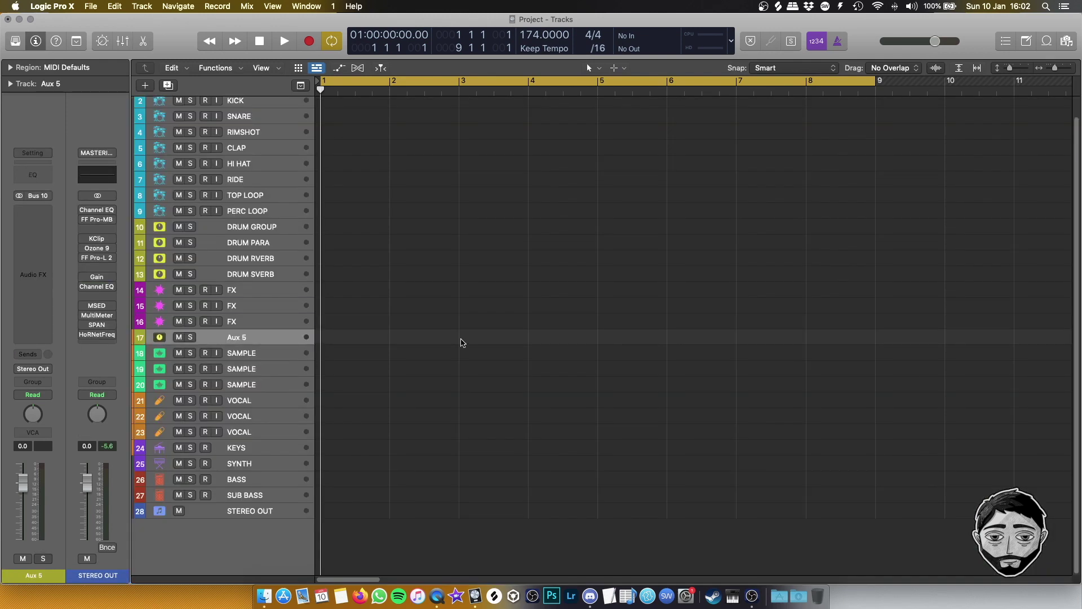
Rename the new aux track as FX VERB.
double_click(236, 339)
type("FX VERB")
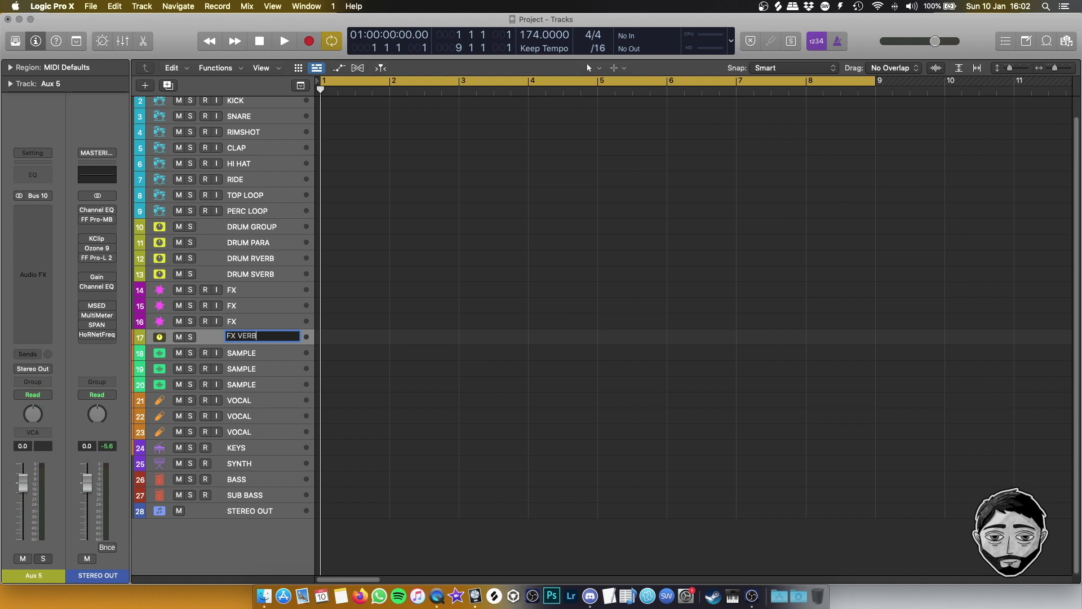
key("Return")
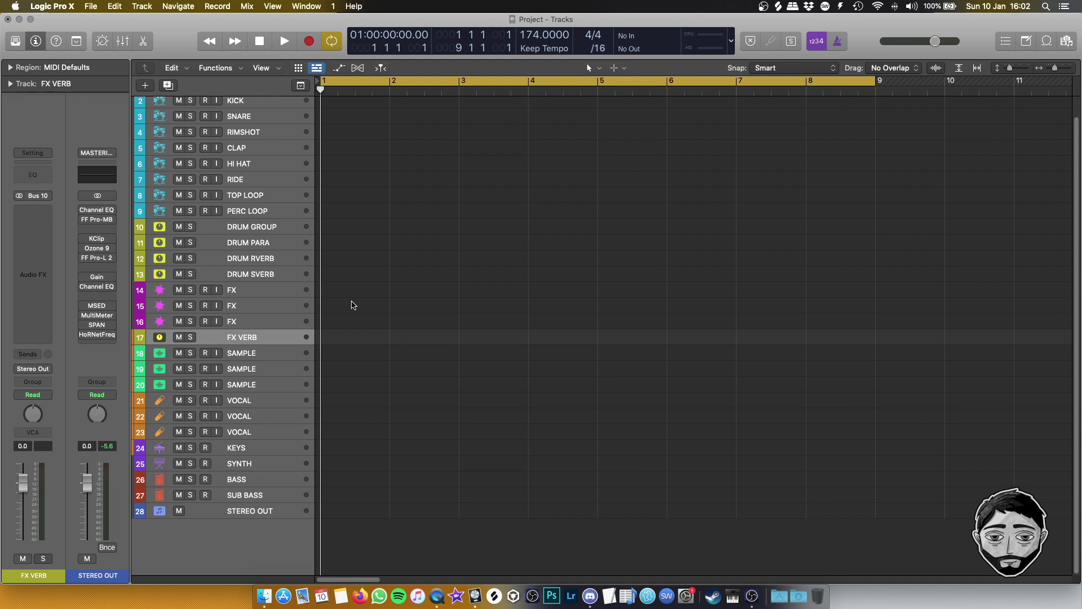
scroll(287, 350, "up", 2)
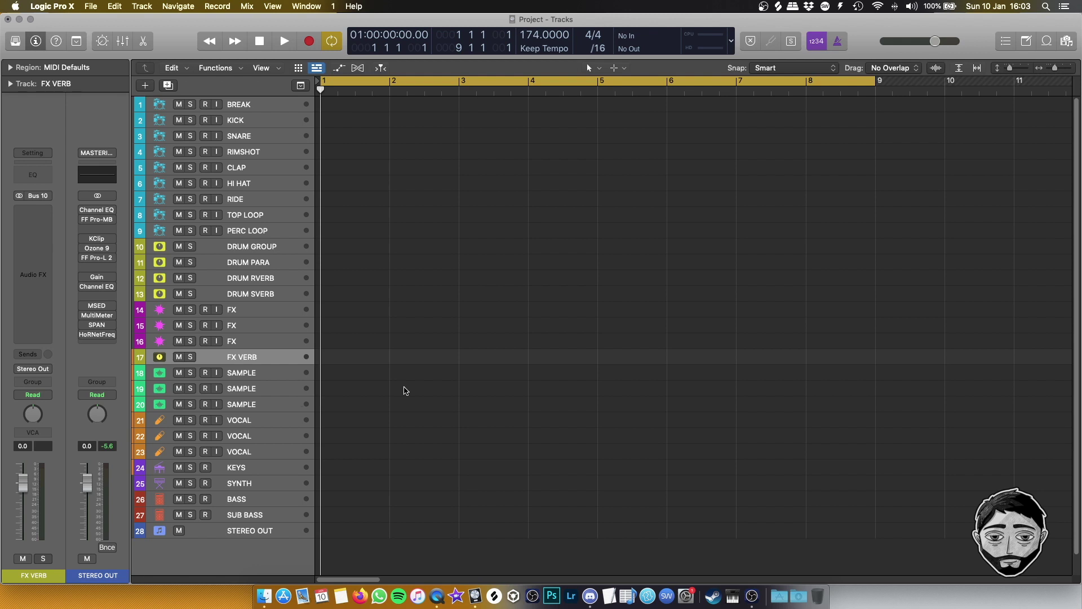
Review the three FX tracks and examine the plug-in chain on the first SAMPLE track.
left_click_drag(260, 314, 266, 348)
left_click(267, 312)
left_click(272, 341)
left_click(268, 326)
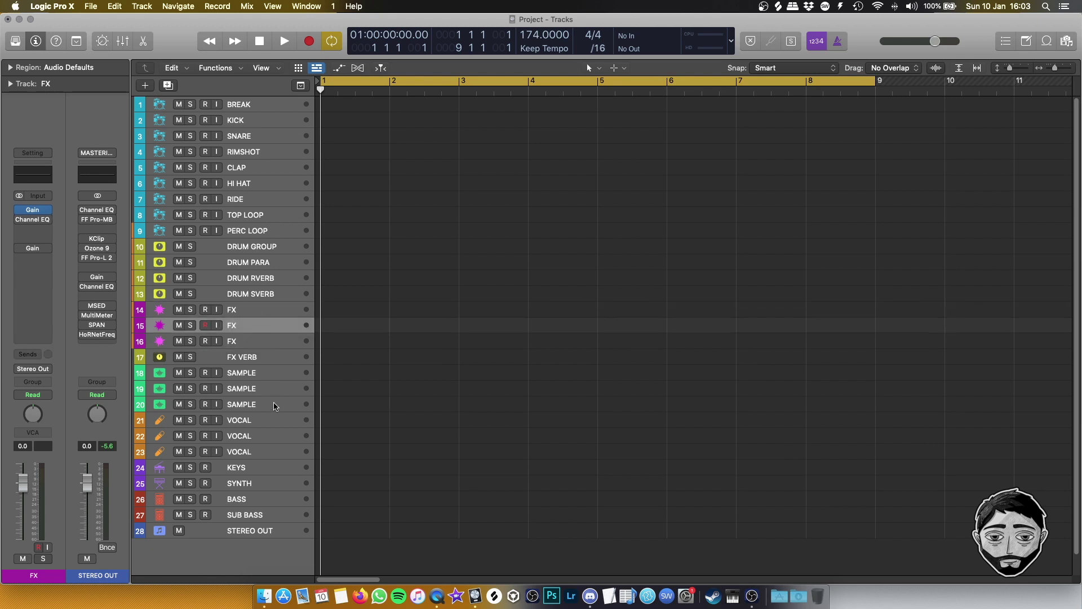
left_click(246, 372)
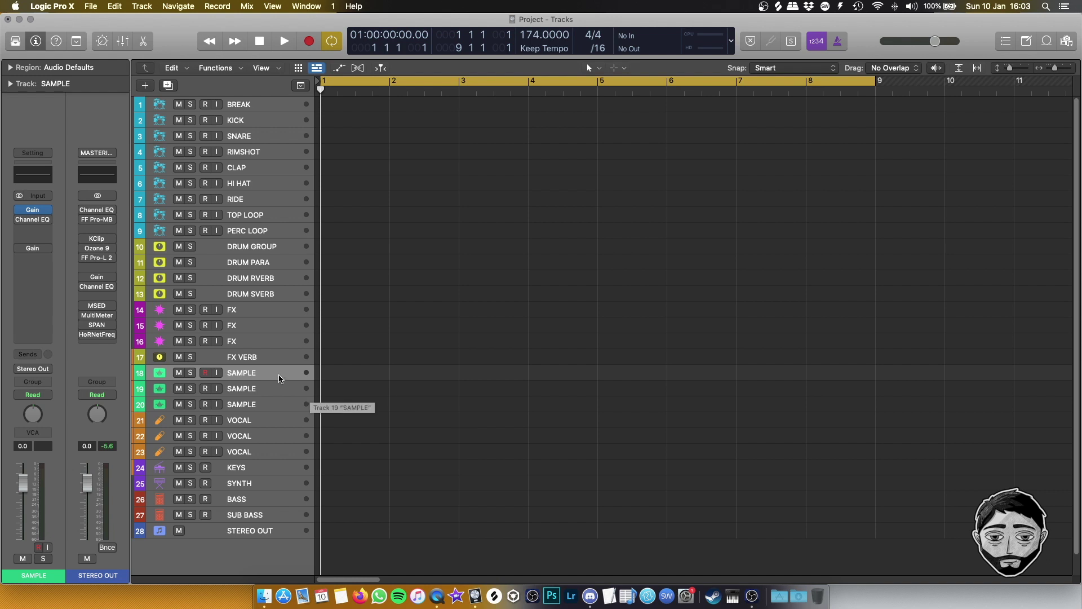
mouse_move(38, 210)
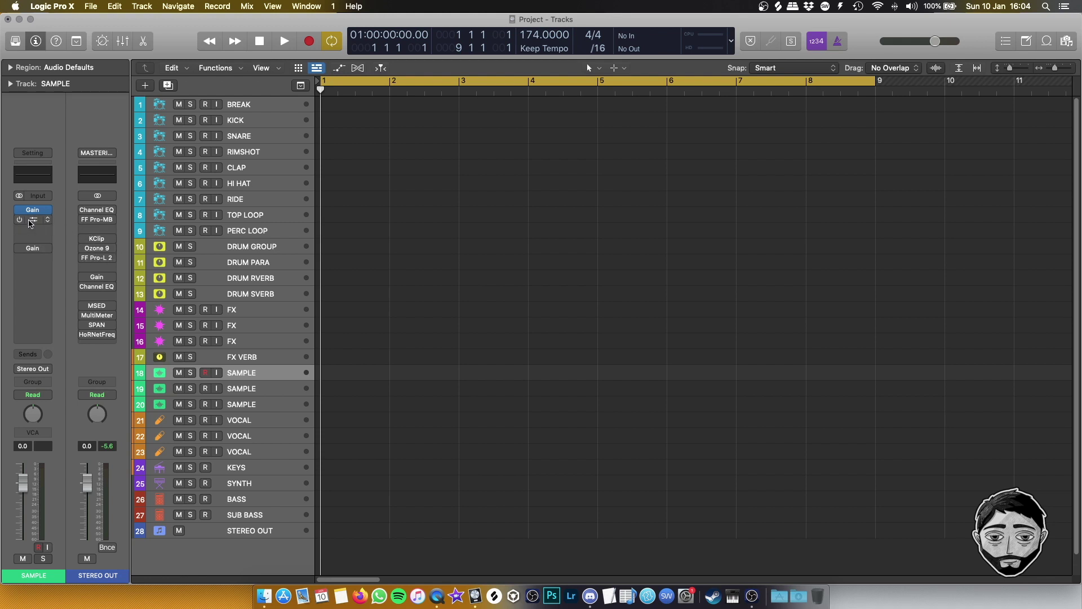
mouse_move(24, 250)
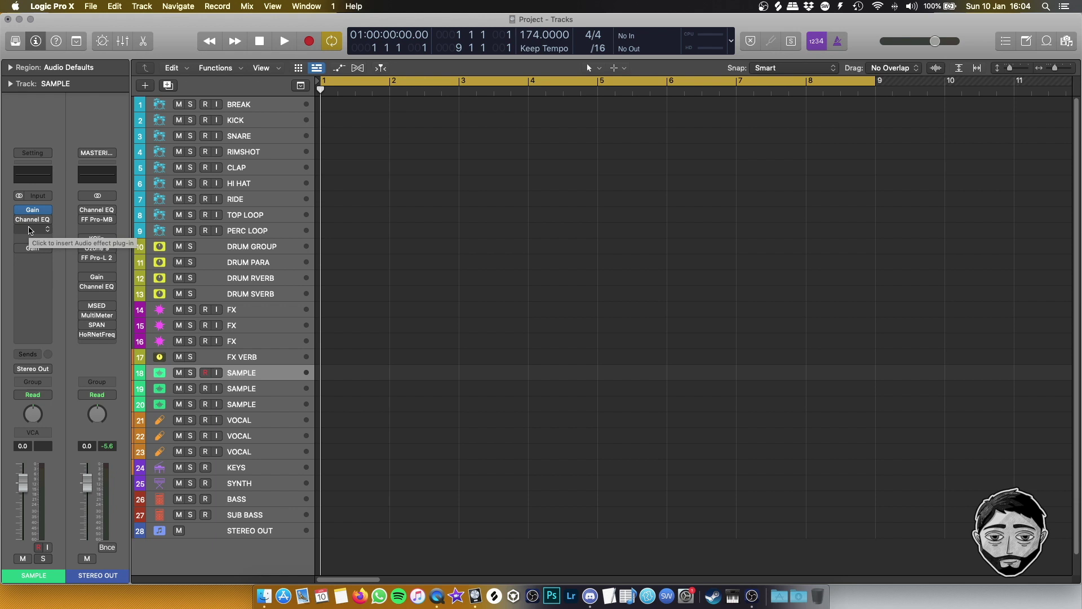
Inspect the CLA-2A compressor on the first VOCAL track and close it.
left_click(279, 421)
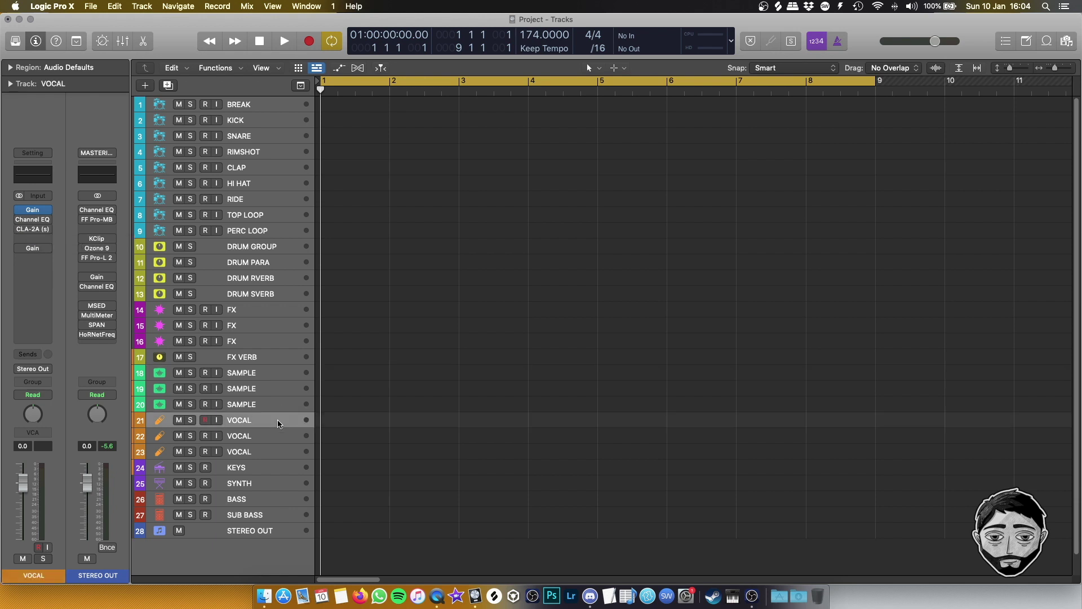
left_click(32, 229)
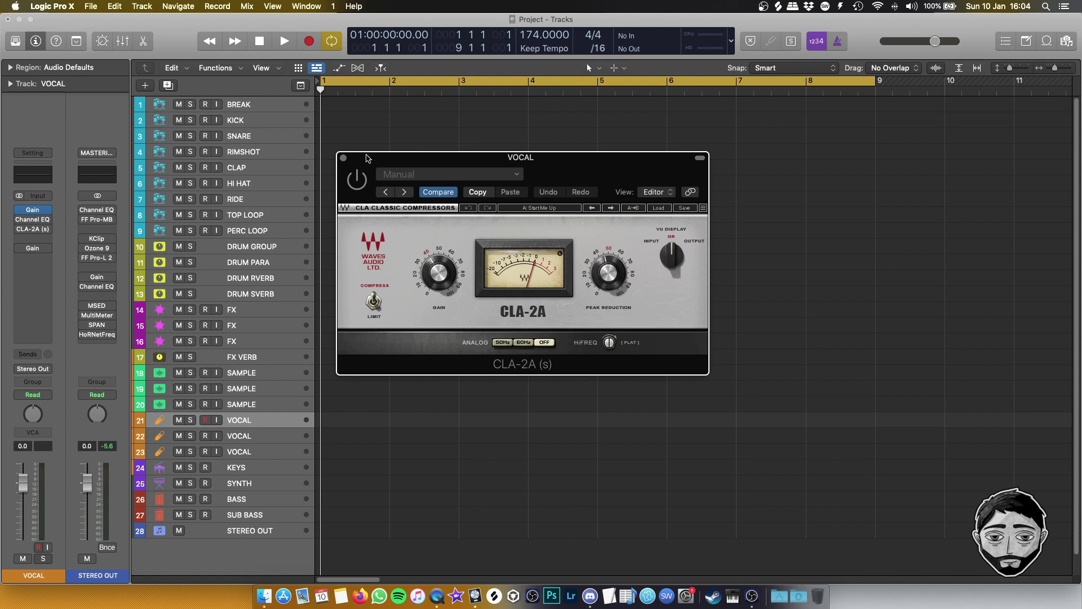
left_click_drag(367, 159, 361, 178)
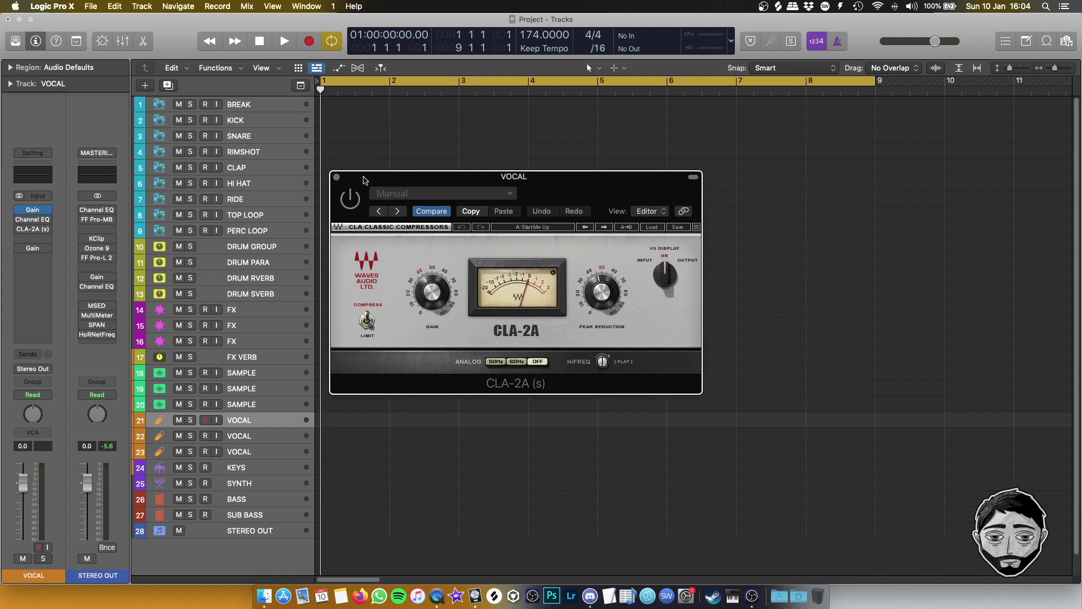
left_click(337, 177)
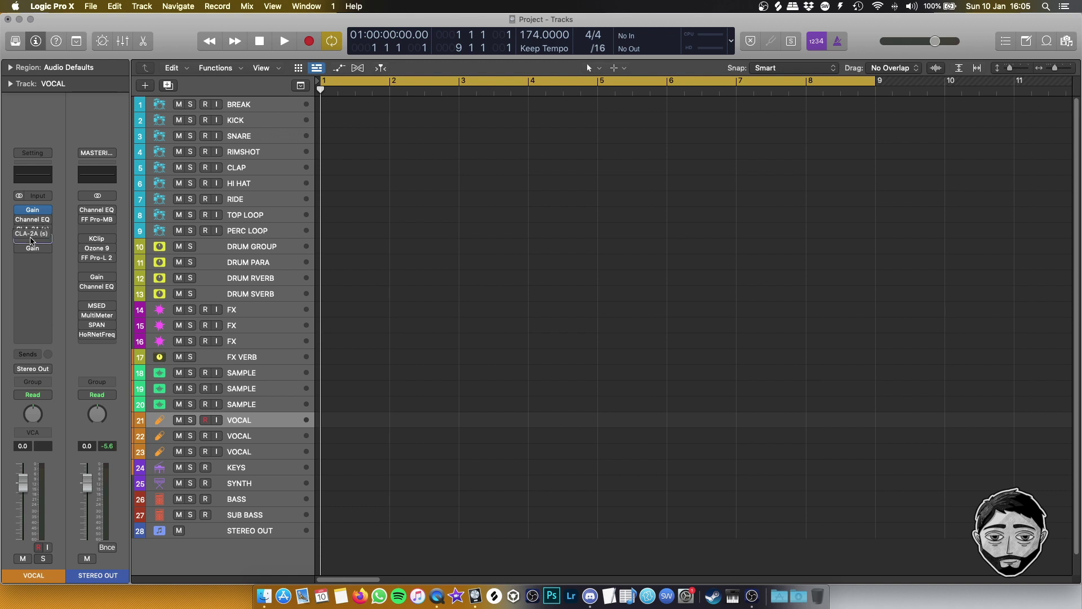
Insert a Studio FET Compressor before the CLA-2A on the first VOCAL track, lowering its attack and ratio and setting the threshold to -17.0 dB.
left_click(33, 230)
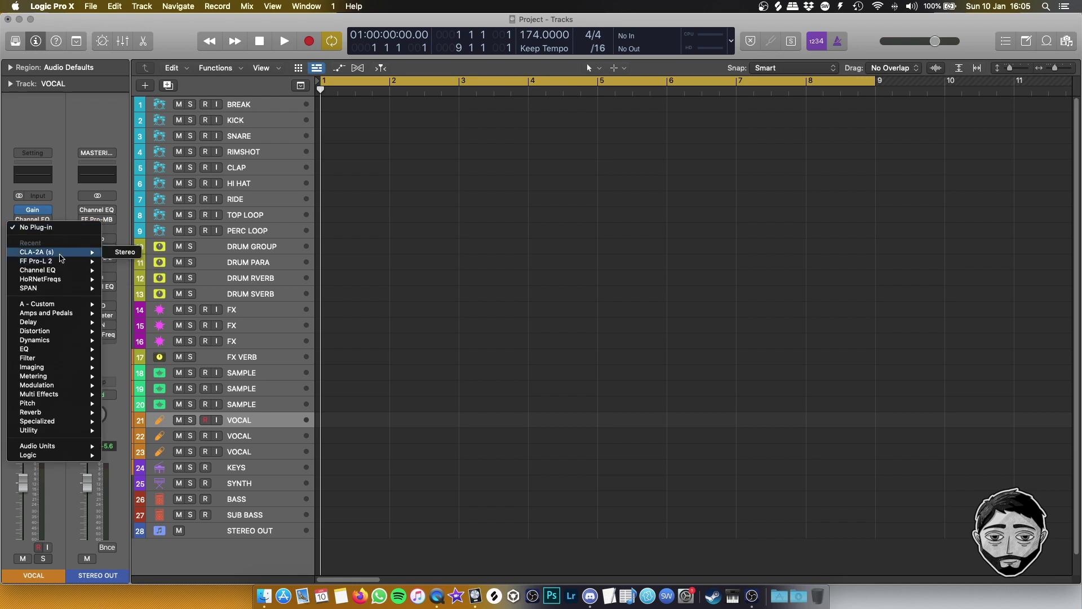
left_click(119, 251)
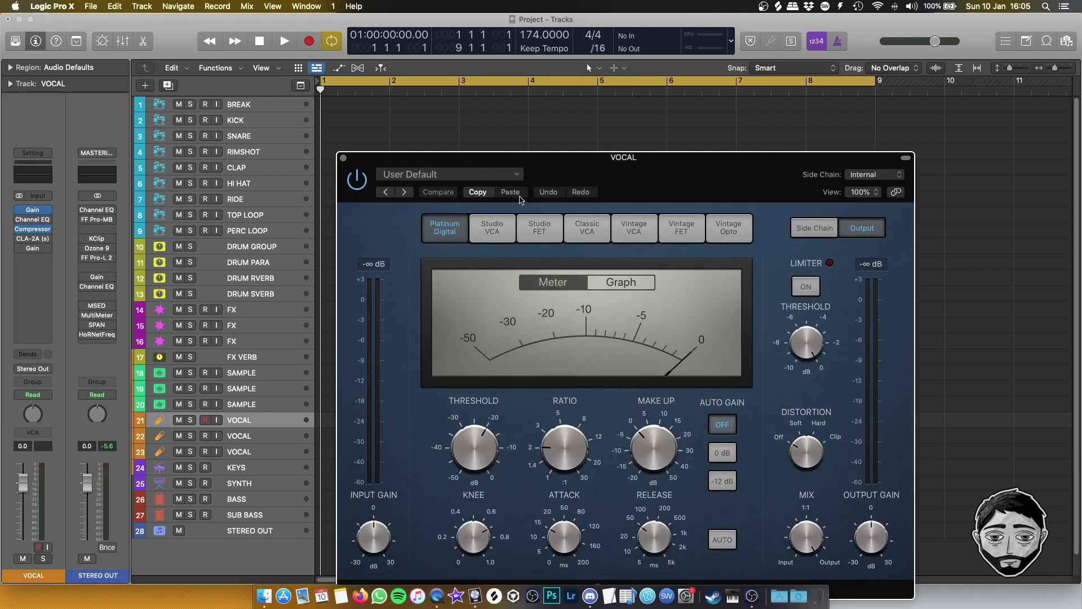
left_click(538, 228)
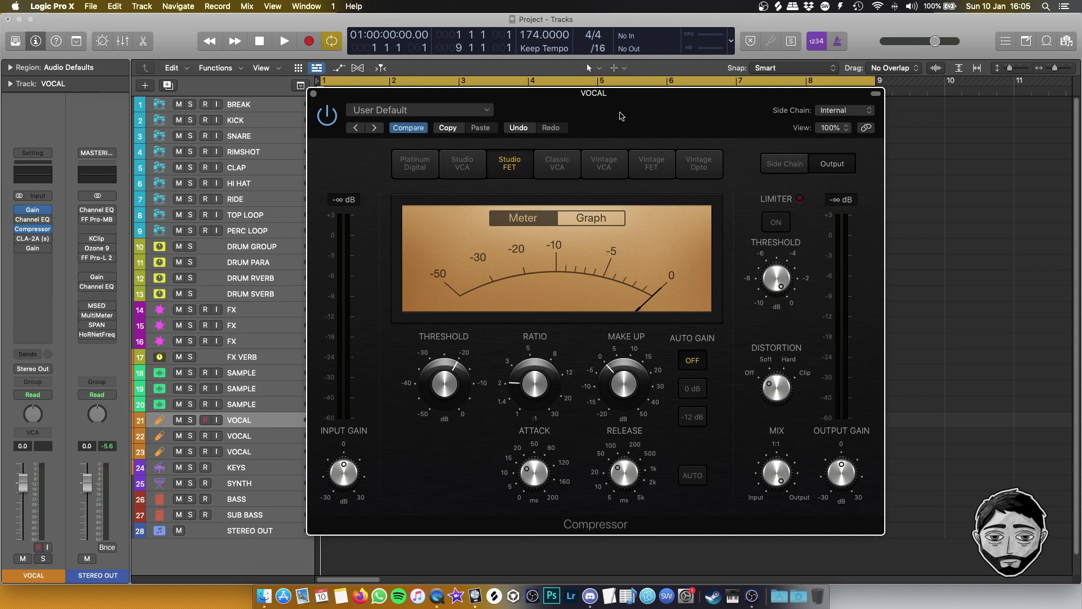
left_click_drag(540, 481, 539, 494)
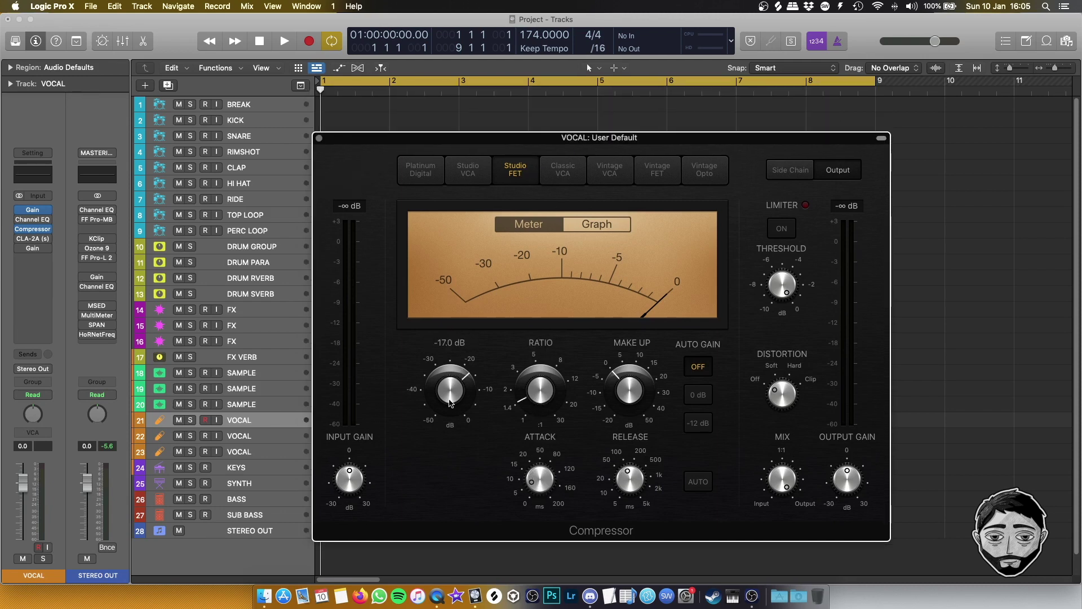
Inspect the CLA-2A that follows the Compressor on the first VOCAL track, and close both plug-ins.
left_click(34, 239)
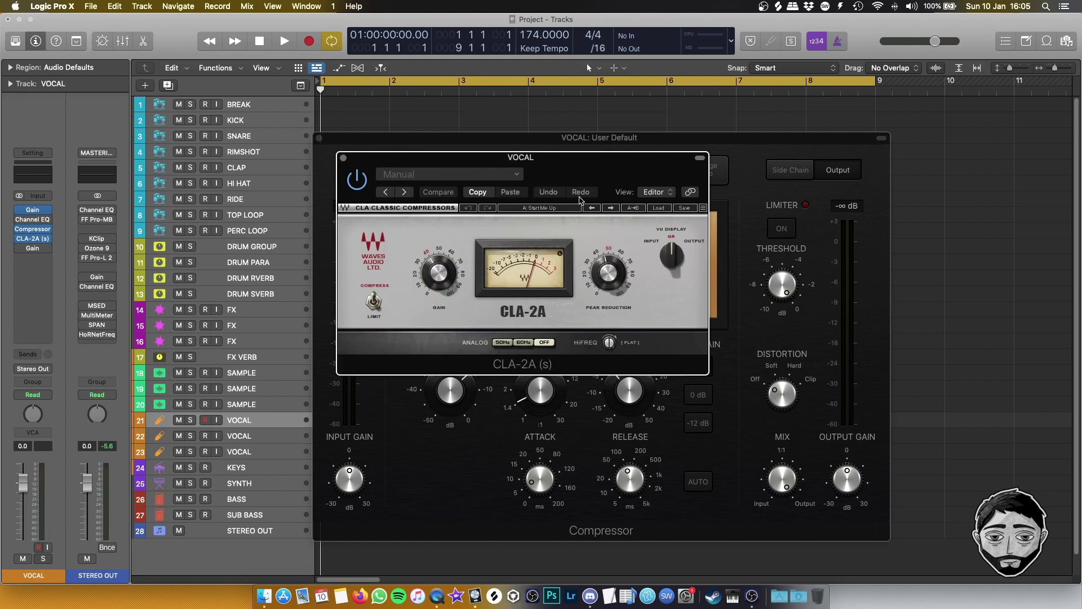
left_click(376, 183)
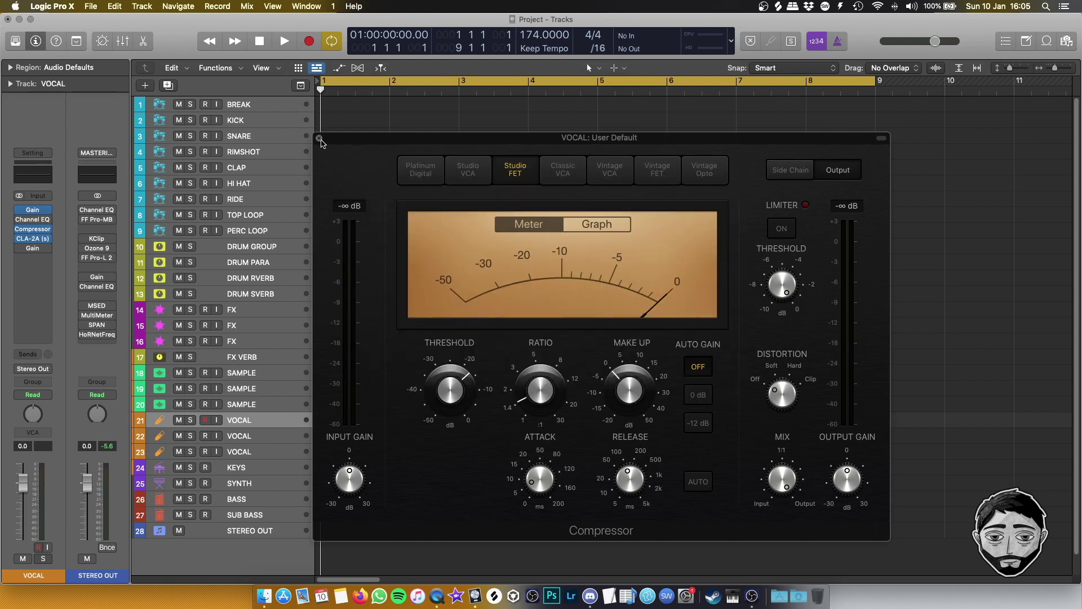
left_click(319, 138)
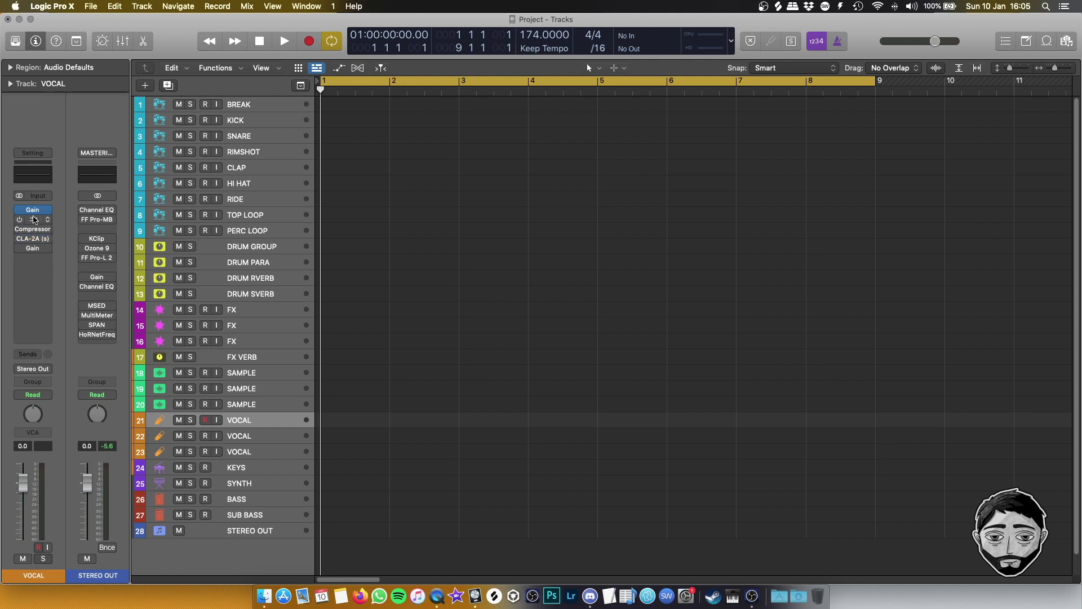
Switch Mono on and off again in the first VOCAL track's last Gain plug-in, and compare its chain with the second VOCAL track's.
left_click(32, 248)
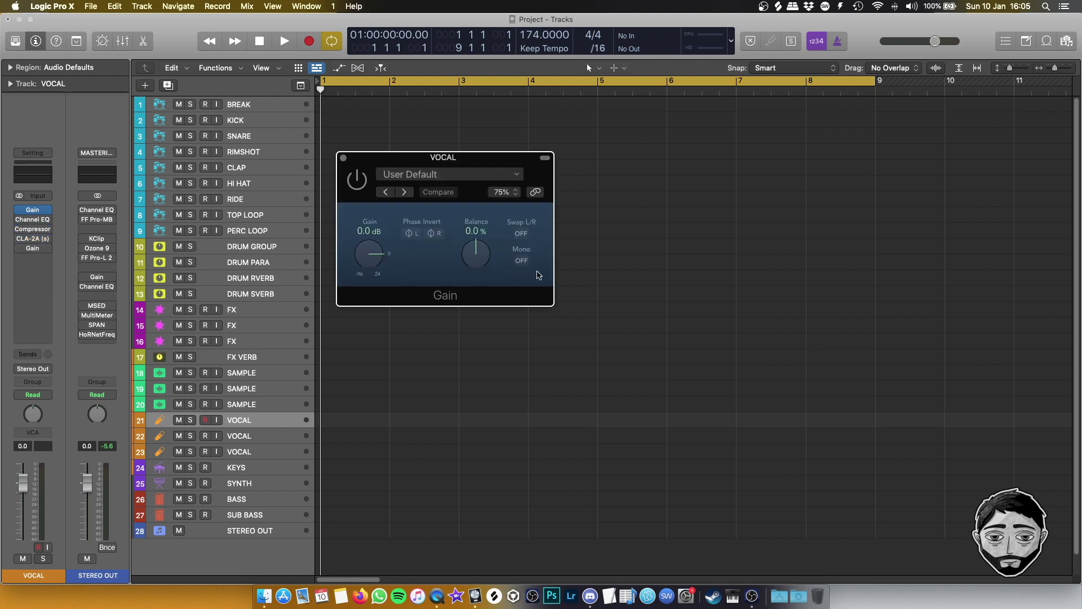
left_click(521, 261)
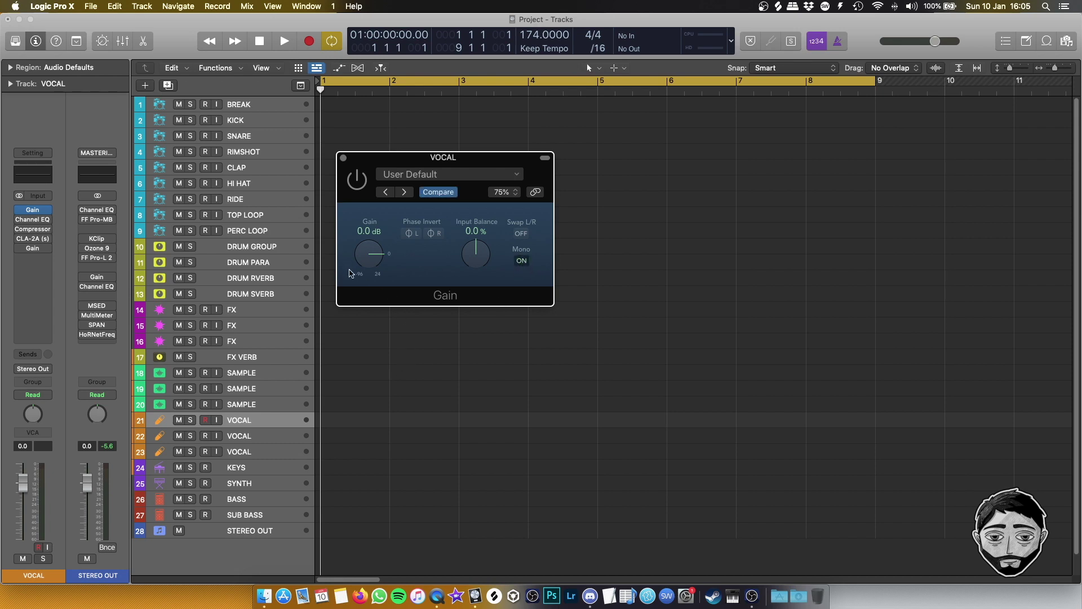
left_click(521, 261)
left_click(292, 435)
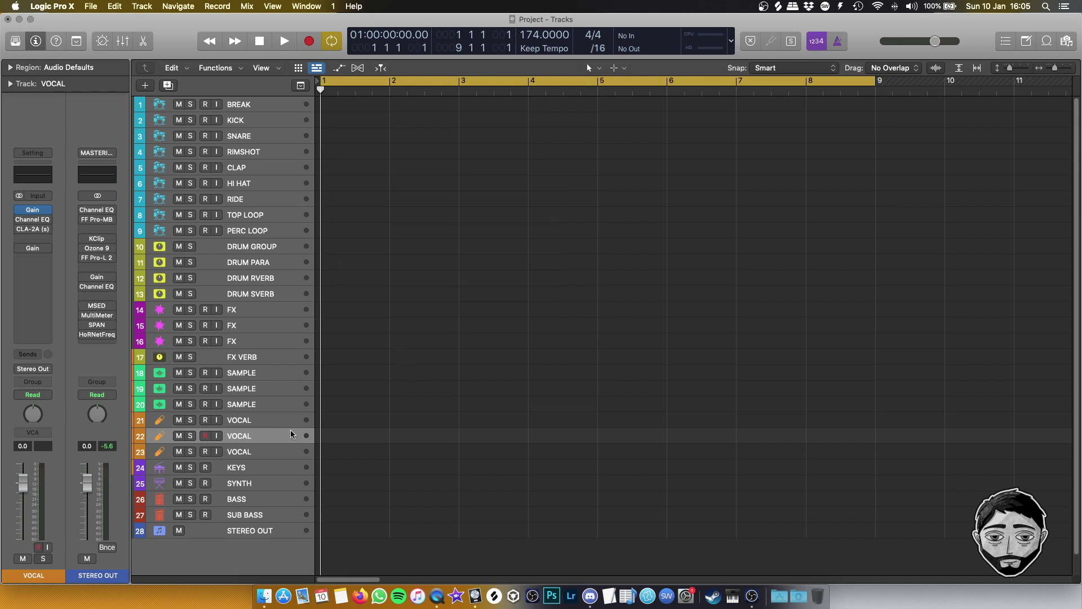
left_click(259, 421)
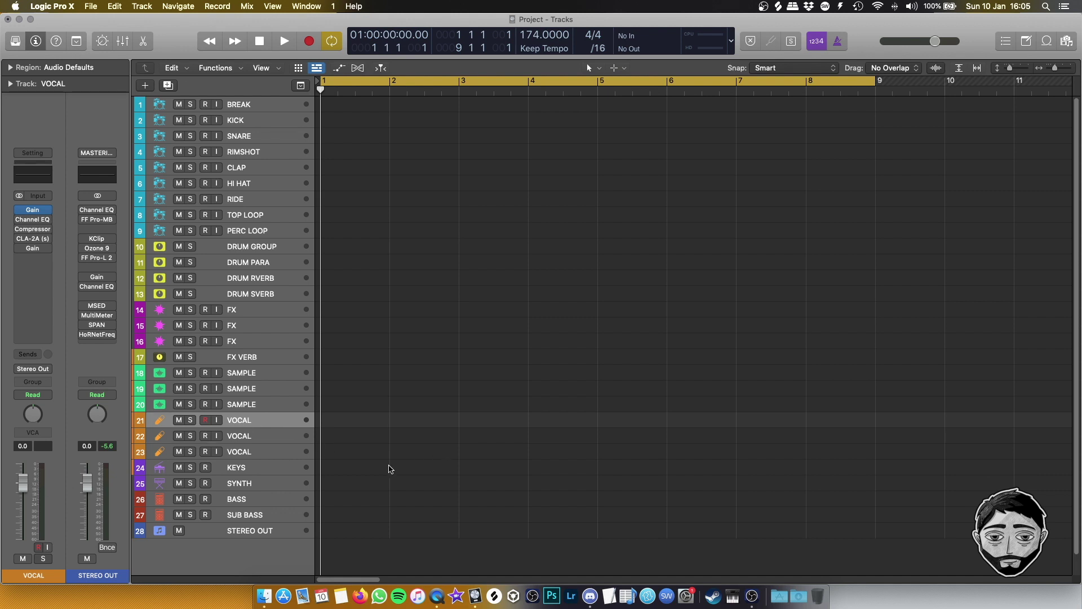
Compare the plug-in chains of the three VOCAL tracks.
left_click(266, 439)
left_click(267, 453)
left_click(268, 426)
left_click(267, 437)
left_click(268, 453)
left_click(259, 421)
left_click(254, 436)
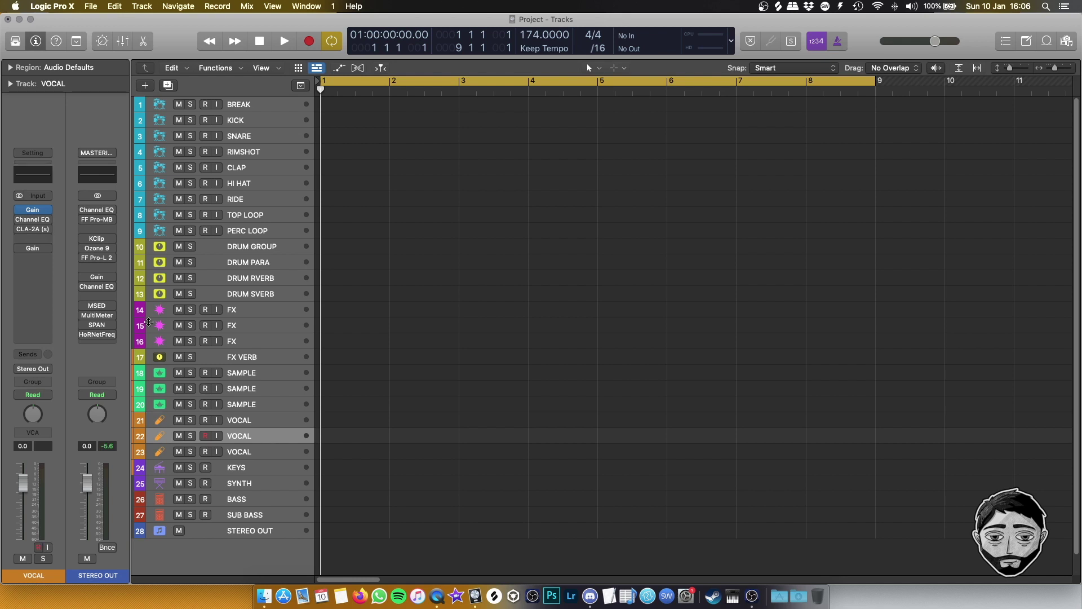
left_click(280, 422)
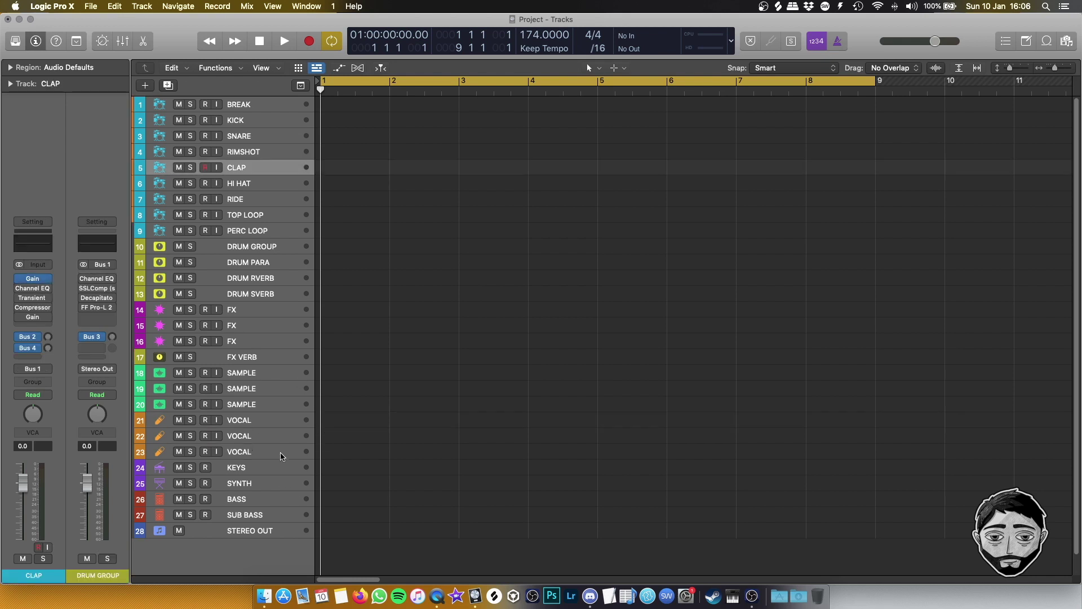
left_click(257, 422)
left_click(273, 437)
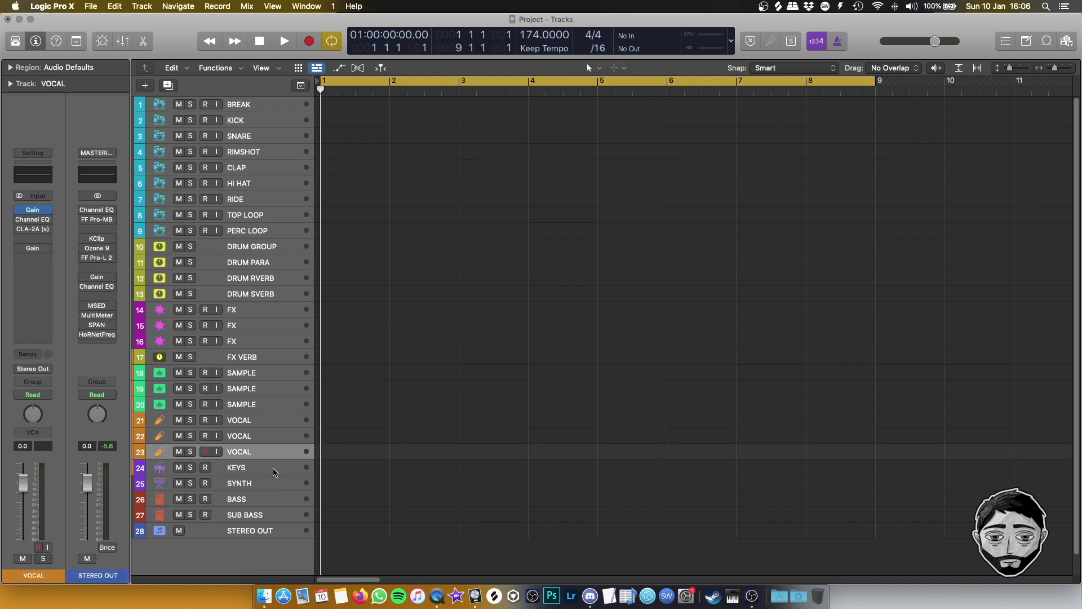
Open the Addictive Keys instrument on the KEYS track and reposition its window to view the Studio Grand gallery.
left_click(275, 471)
key("Down")
left_click(265, 469)
left_click(36, 197)
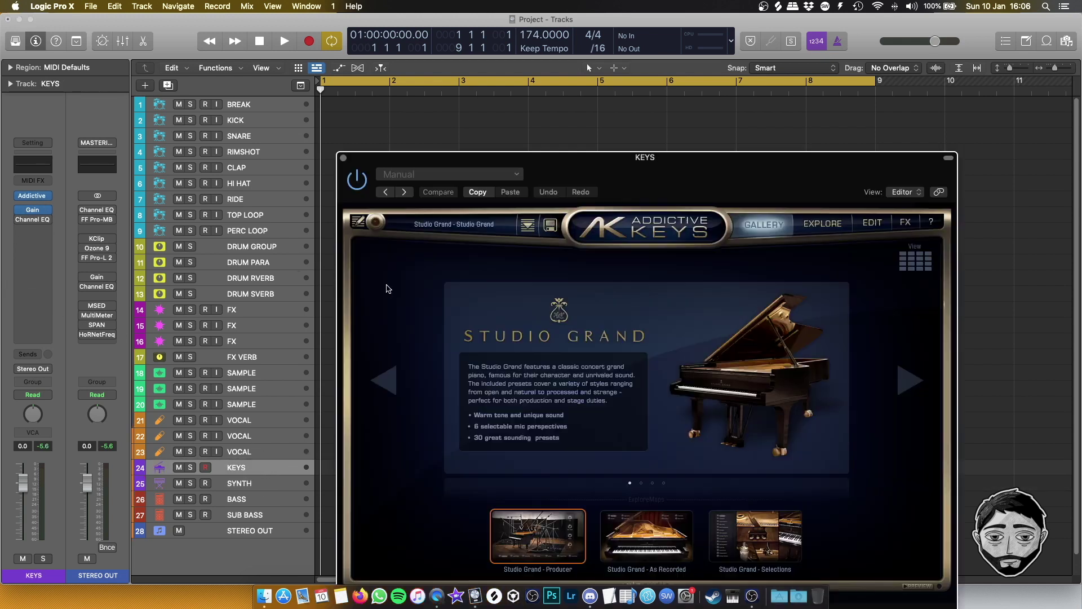
left_click_drag(669, 168, 569, 113)
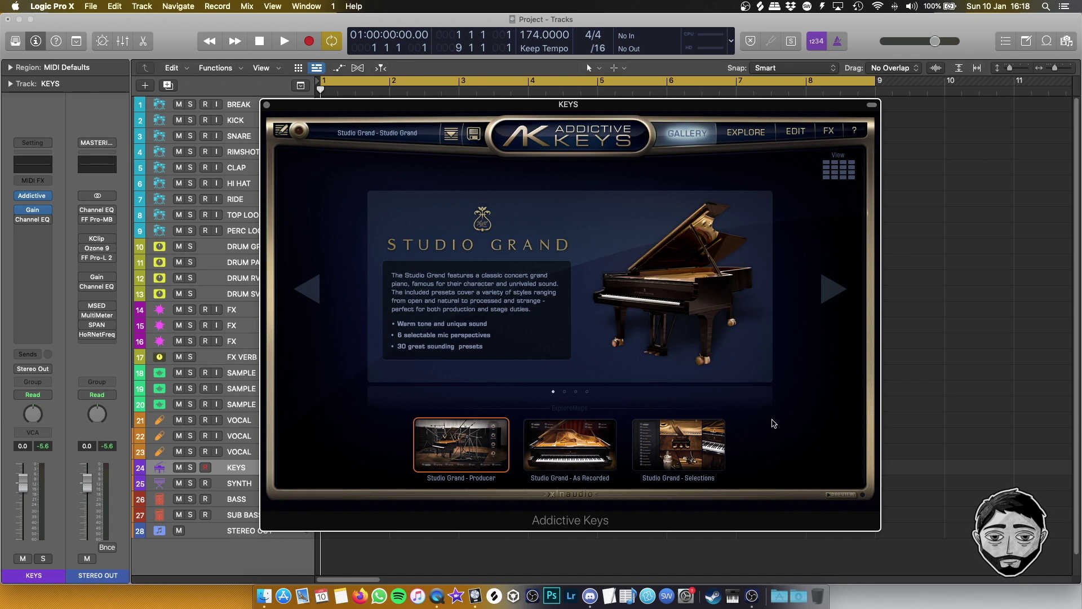
left_click_drag(592, 107, 569, 97)
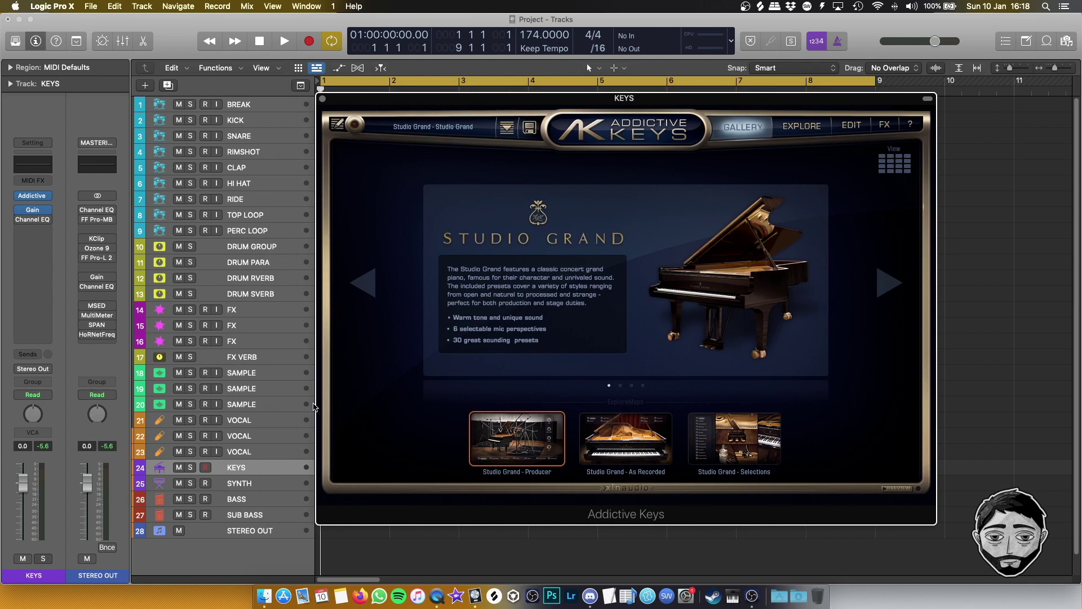
left_click_drag(595, 103, 601, 109)
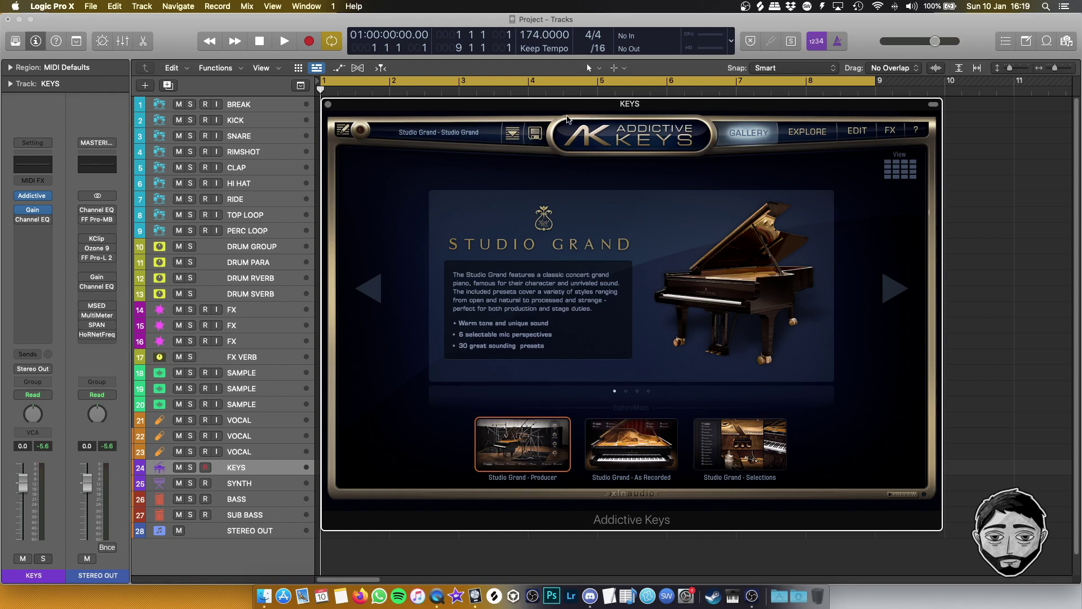
Browse the KEYS track's alternative AU instruments, such as Spitfire Audio's Originals - Felt Piano and the Felt Instruments entries.
left_click(45, 196)
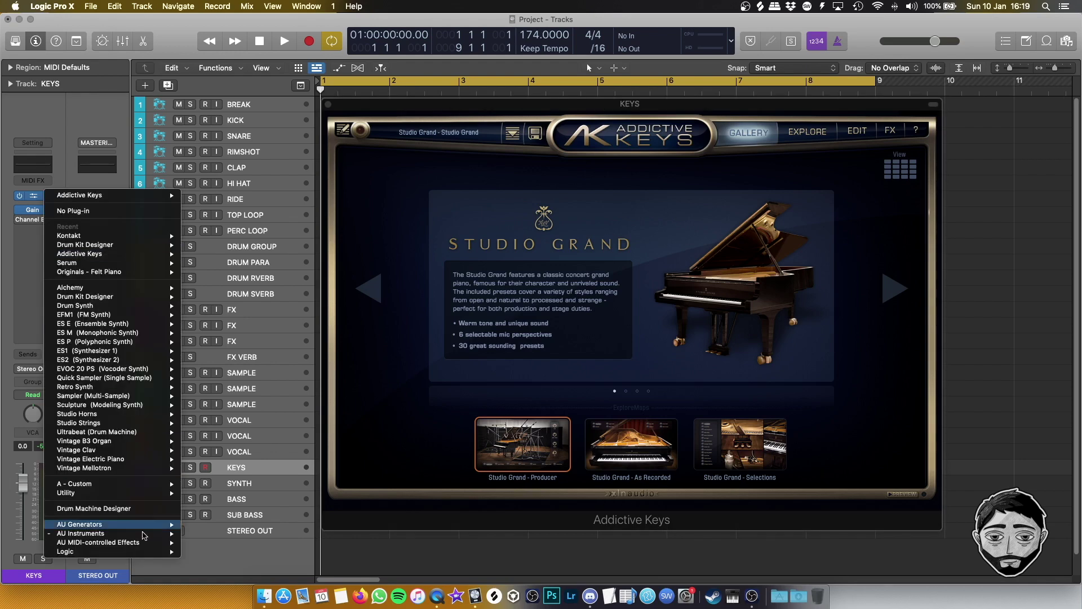
mouse_move(81, 534)
mouse_move(258, 548)
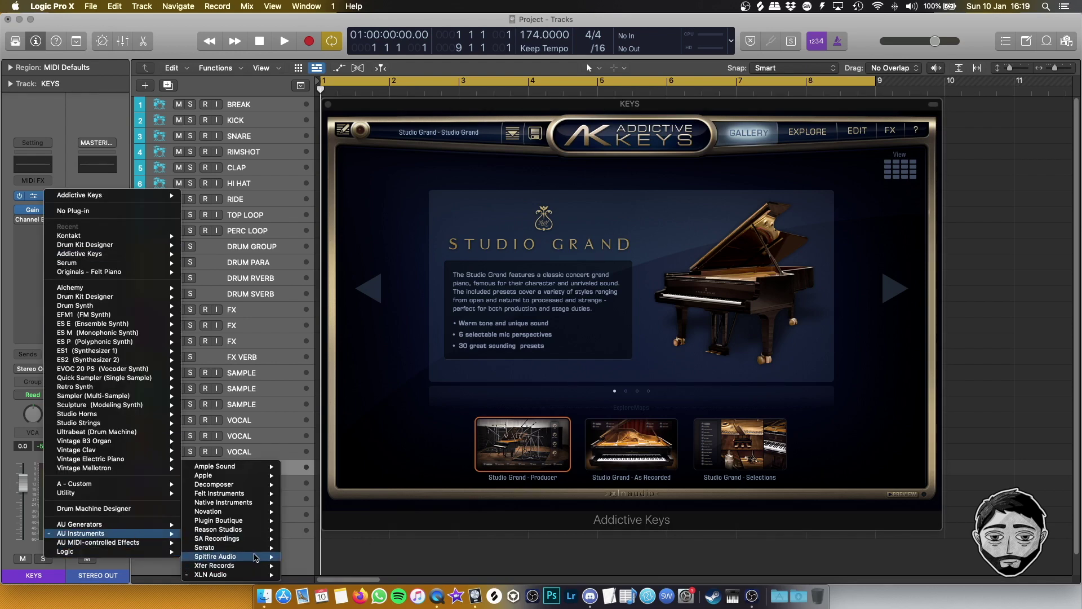
mouse_move(338, 557)
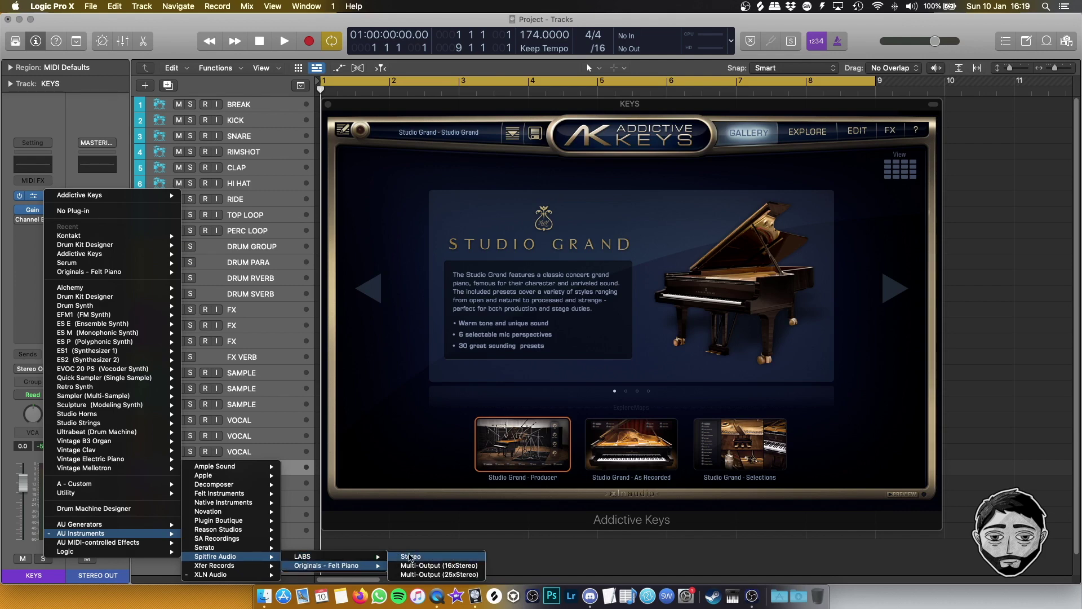
mouse_move(270, 494)
mouse_move(323, 500)
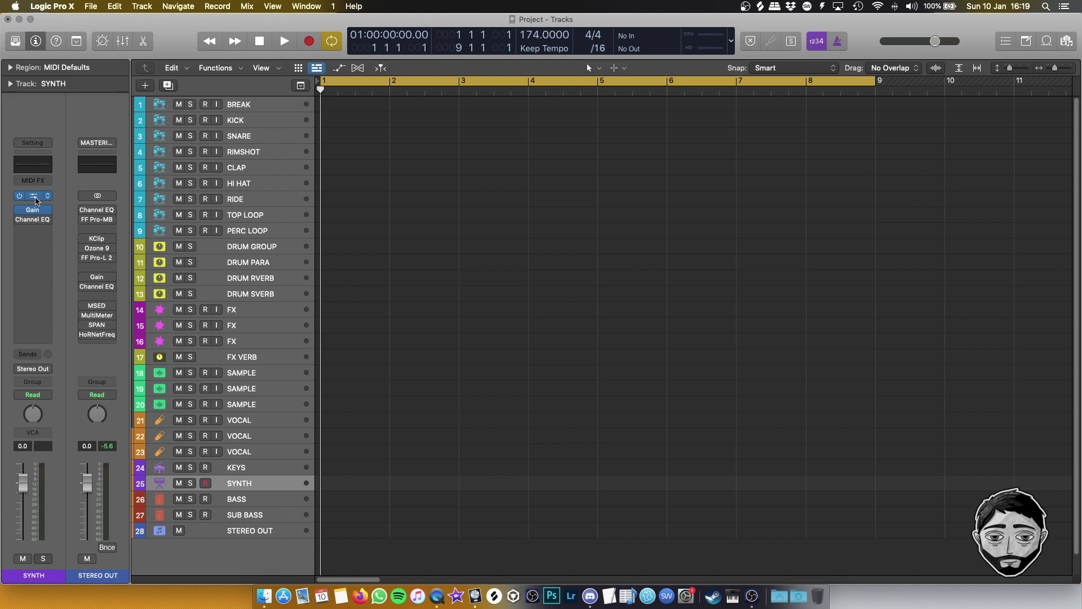
Inspect the Serum synth on the SYNTH track and close it.
key("v")
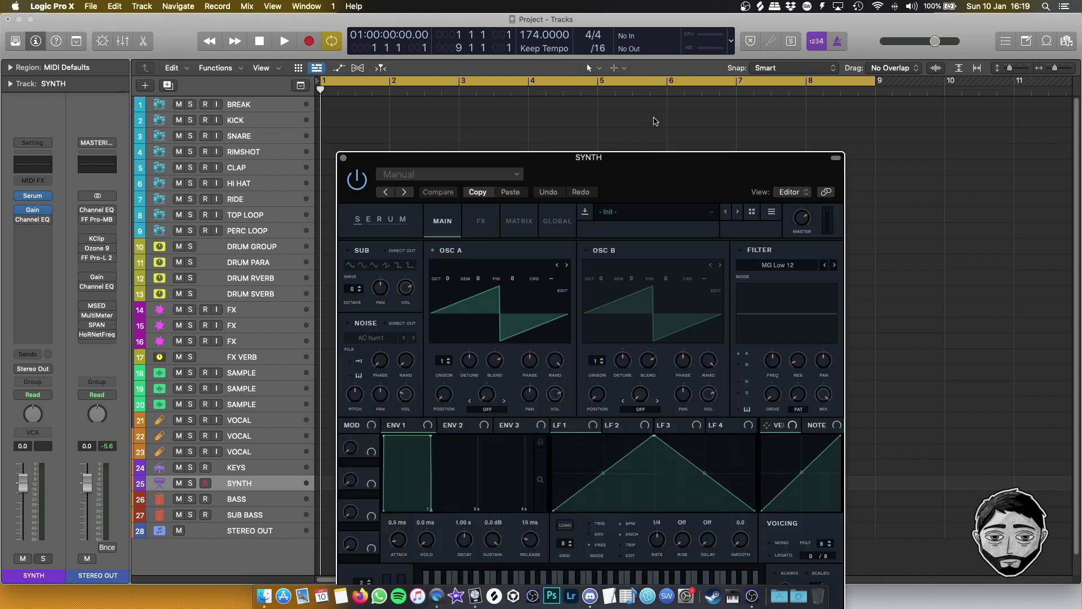
left_click_drag(692, 161, 676, 107)
key("v")
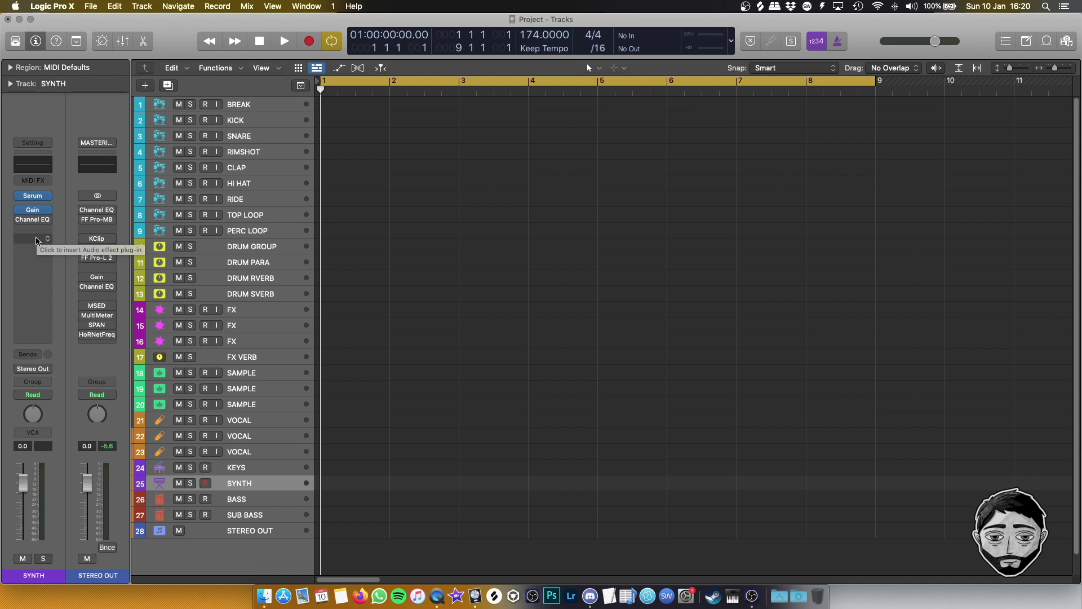
key("Up")
left_click(37, 355)
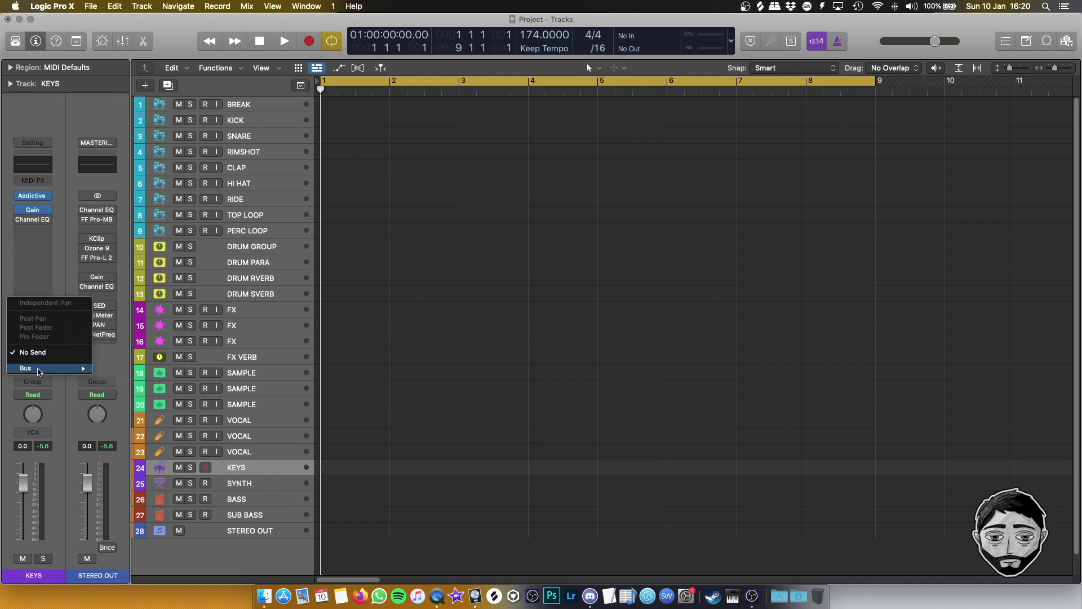
mouse_move(39, 370)
left_click(425, 454)
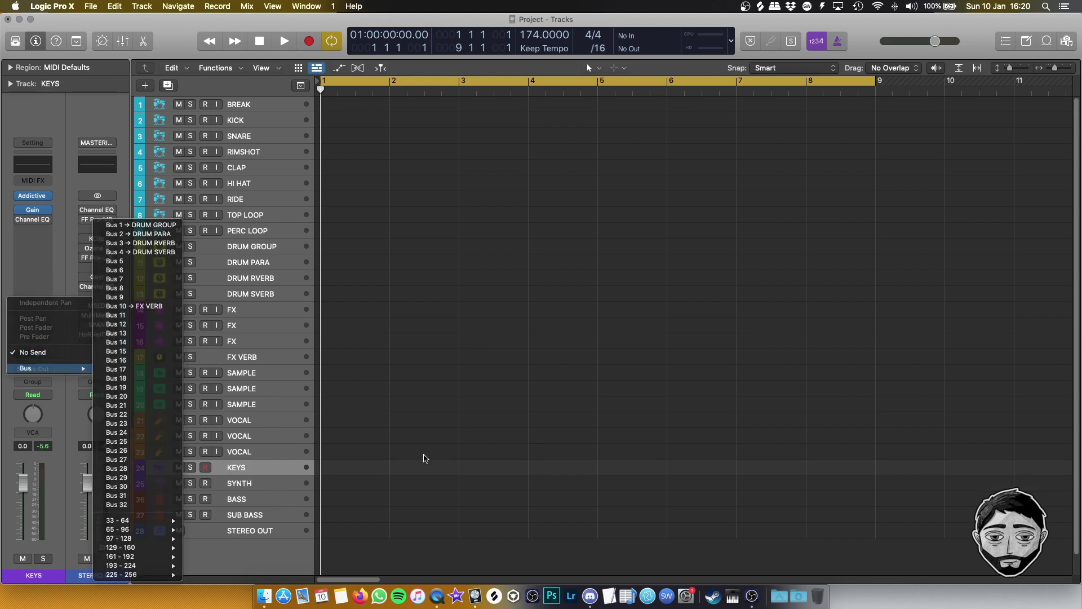
Add a send to Bus 20 on the first SAMPLE track and create a track for the bus's aux channel.
left_click(263, 377)
left_click(32, 353)
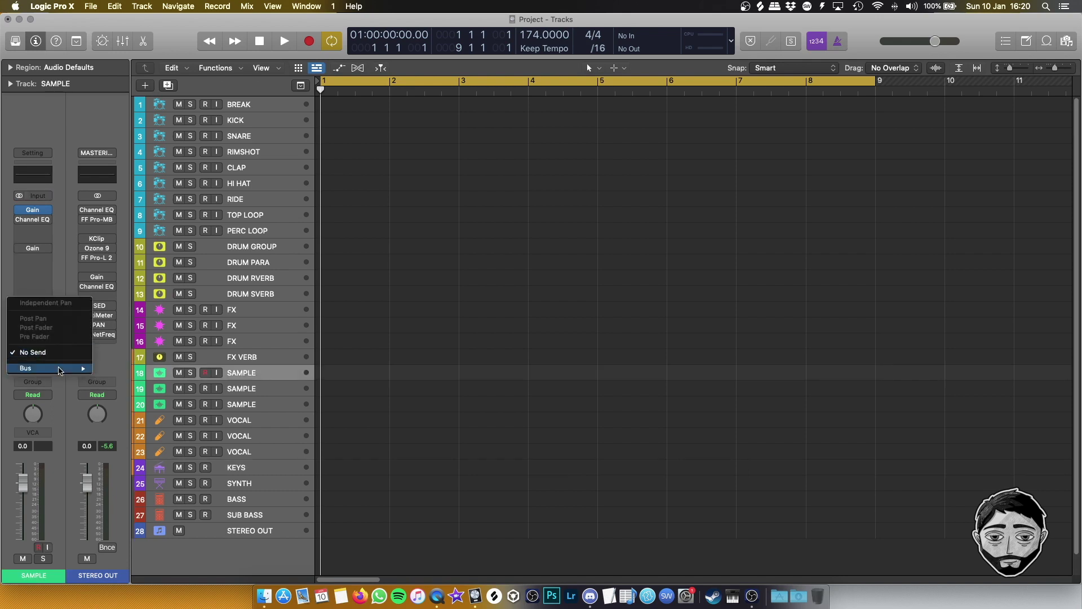
mouse_move(60, 369)
left_click(141, 396)
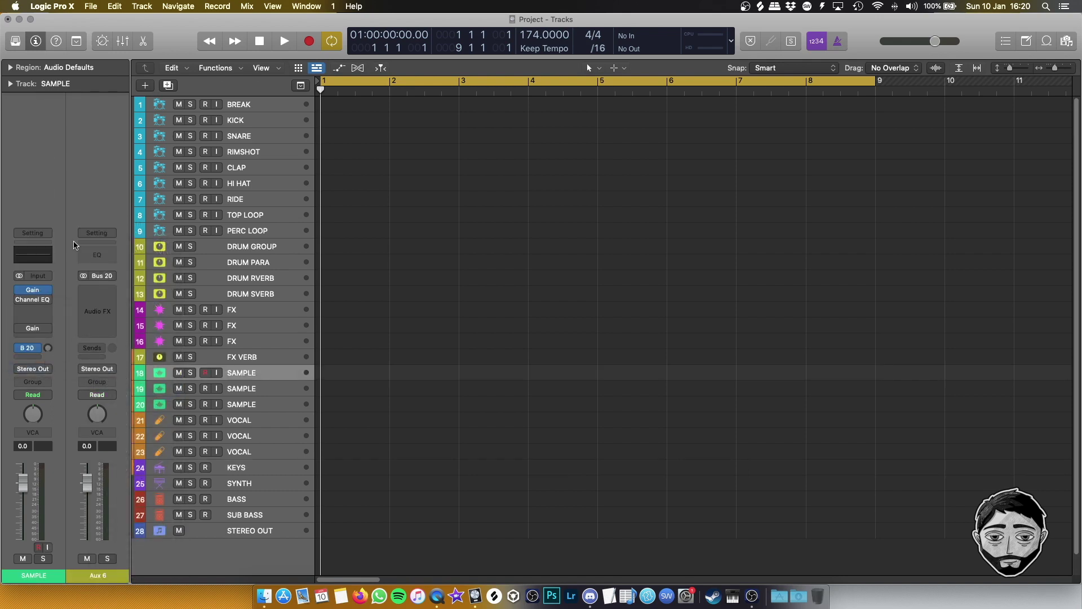
right_click(97, 204)
left_click(131, 206)
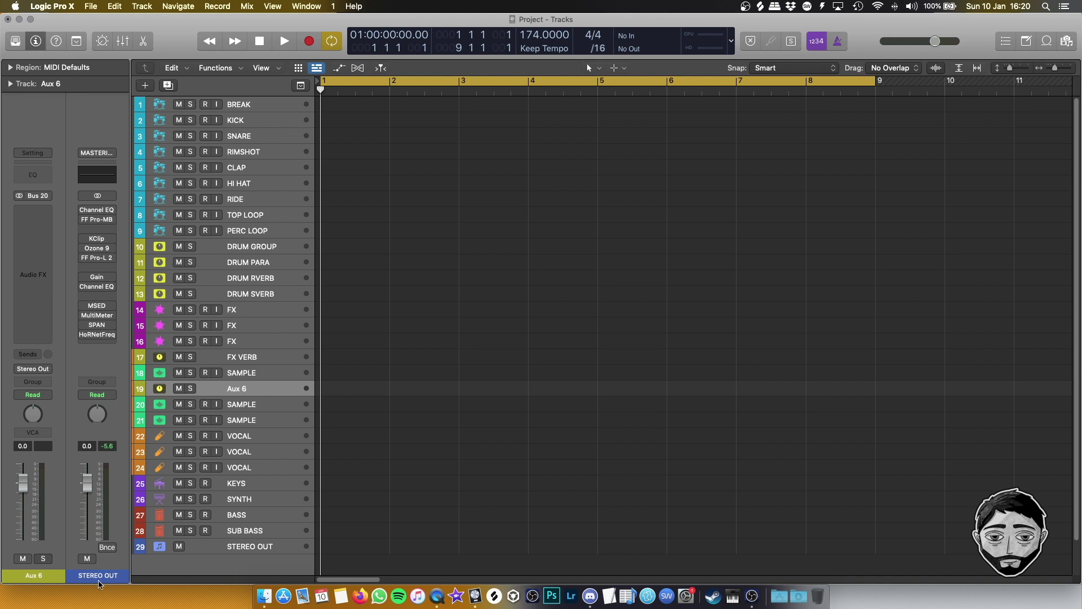
Rename the new aux track SAMPLE VERB and move it below the last SAMPLE track.
double_click(237, 388)
type("SAMPLE")
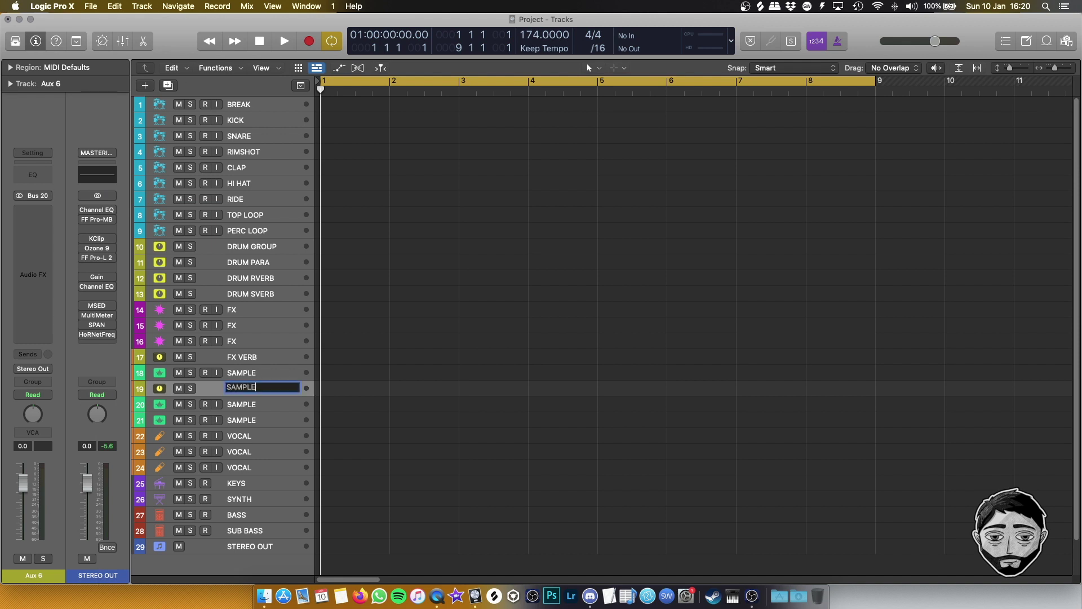
type(" VERB")
key("Return")
left_click_drag(239, 395, 239, 420)
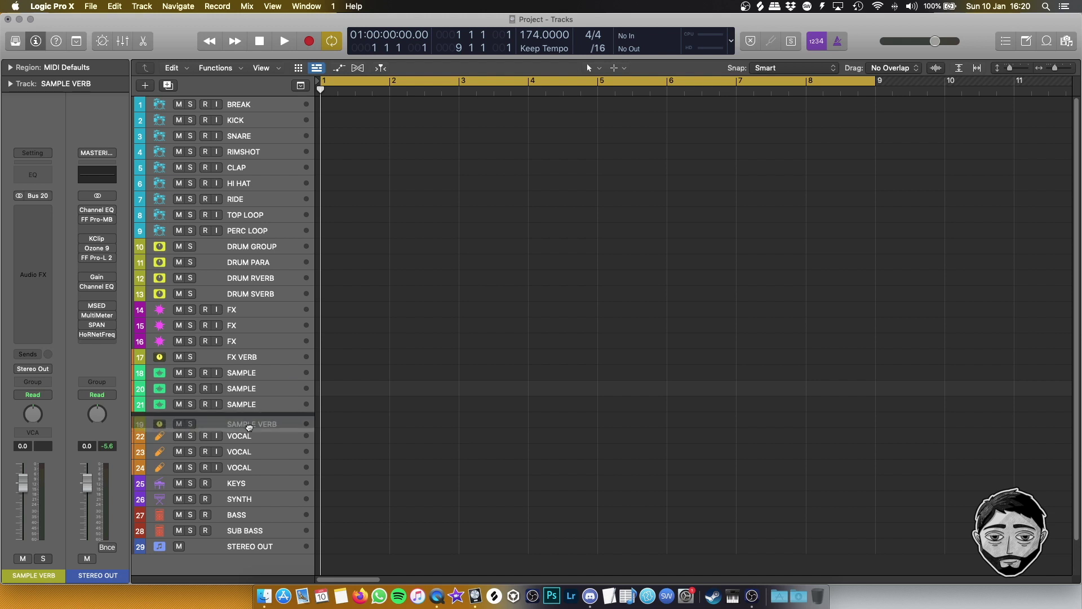
Create a VOX VERB aux track on Bus 24 below the VOCAL tracks and a SYNTH VERB aux track on Bus 30 below SYNTH.
left_click(255, 437)
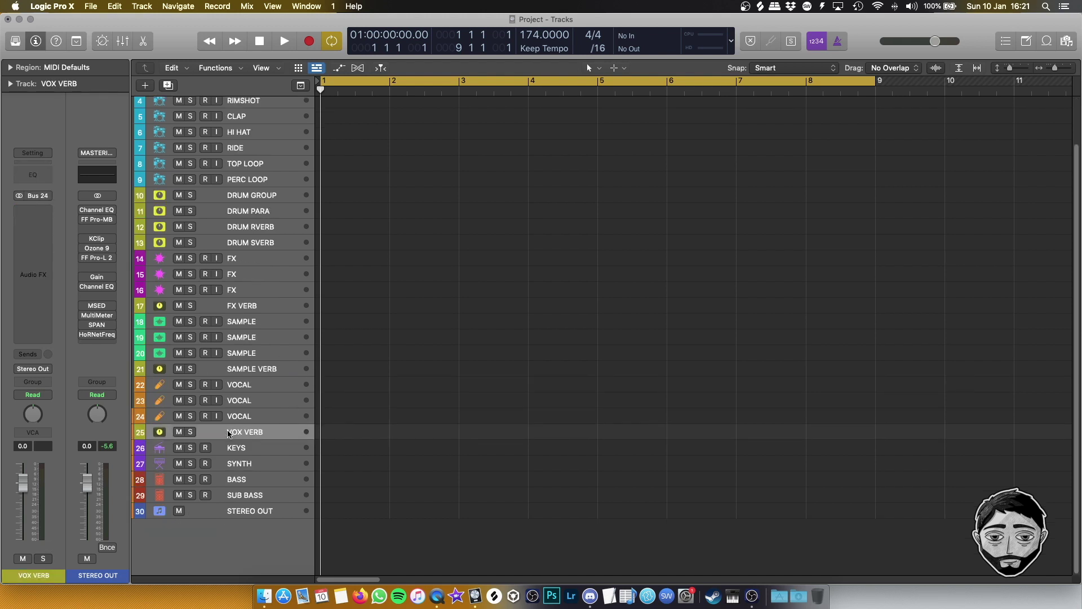
double_click(268, 437)
left_click(355, 440)
left_click(40, 357)
mouse_move(50, 370)
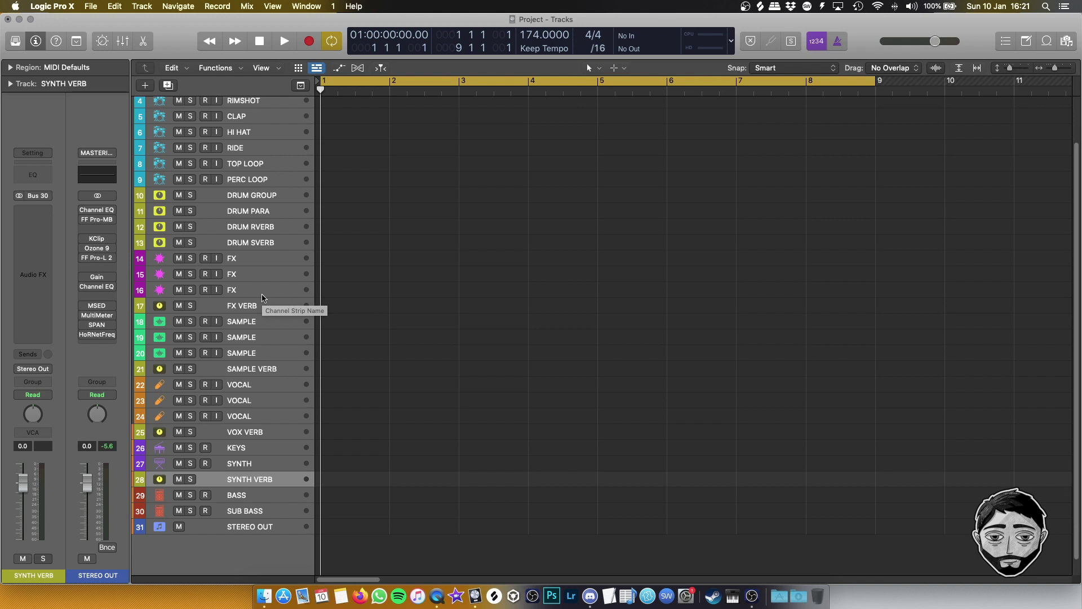
Compare the empty FX VERB channel with the plug-in chain on DRUM RVERB.
left_click(262, 304)
scroll(268, 231, "up", 2)
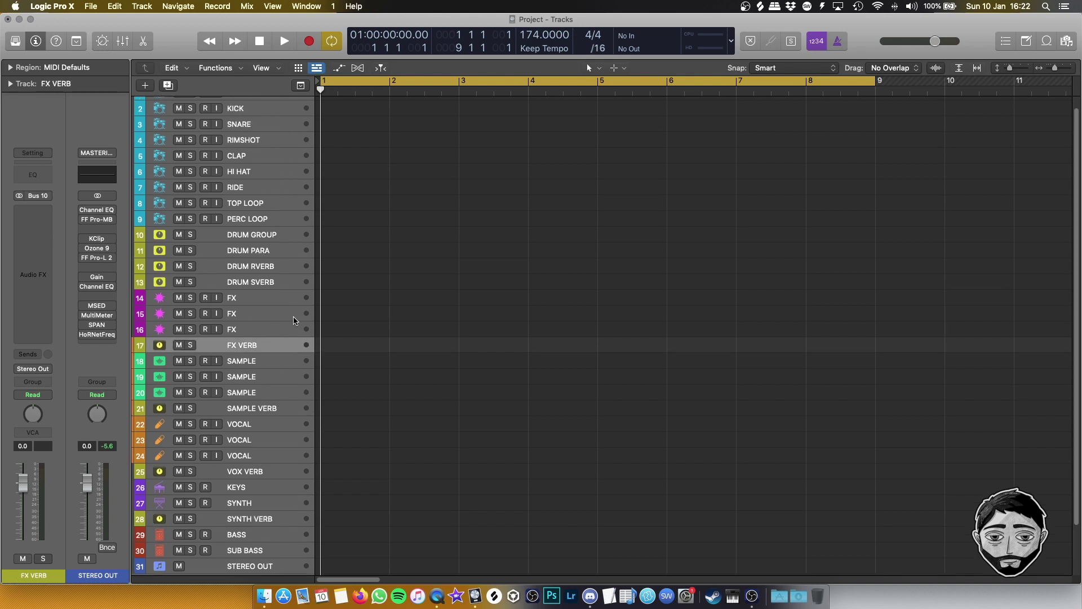
left_click(252, 269)
mouse_move(34, 223)
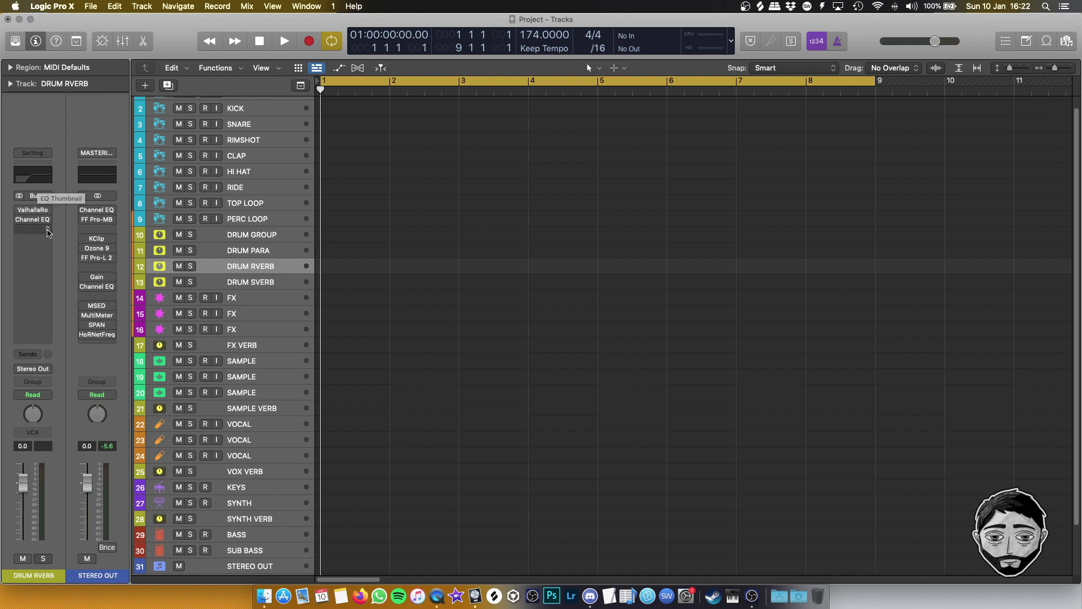
scroll(403, 457, "down", 3)
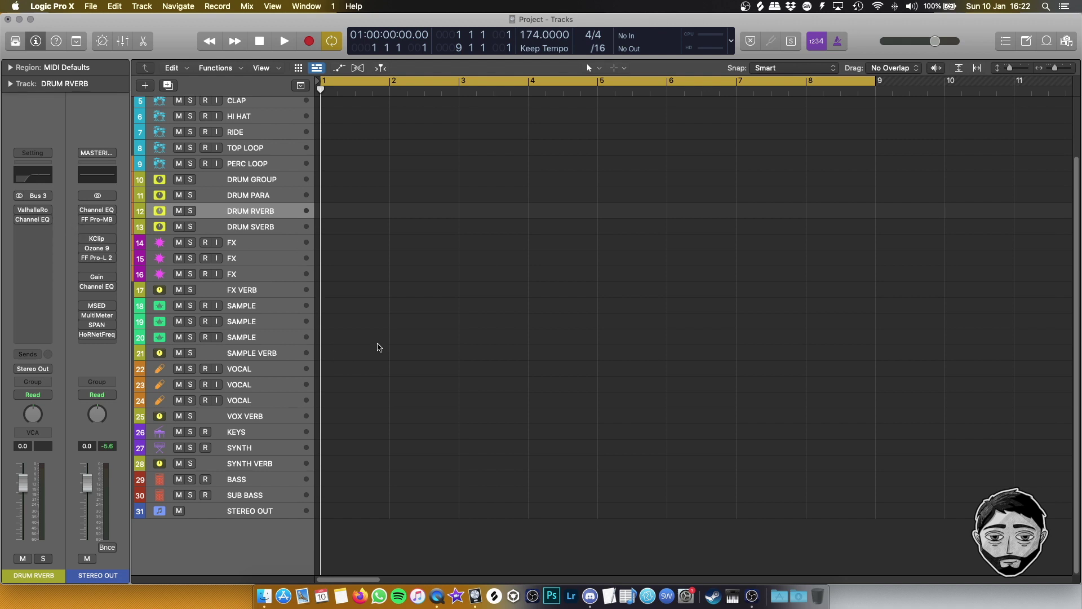
Insert a Distortion plug-in on DRUM RVERB between the Valhalla reverb and the Channel EQ.
left_click_drag(34, 220, 35, 228)
left_click(33, 220)
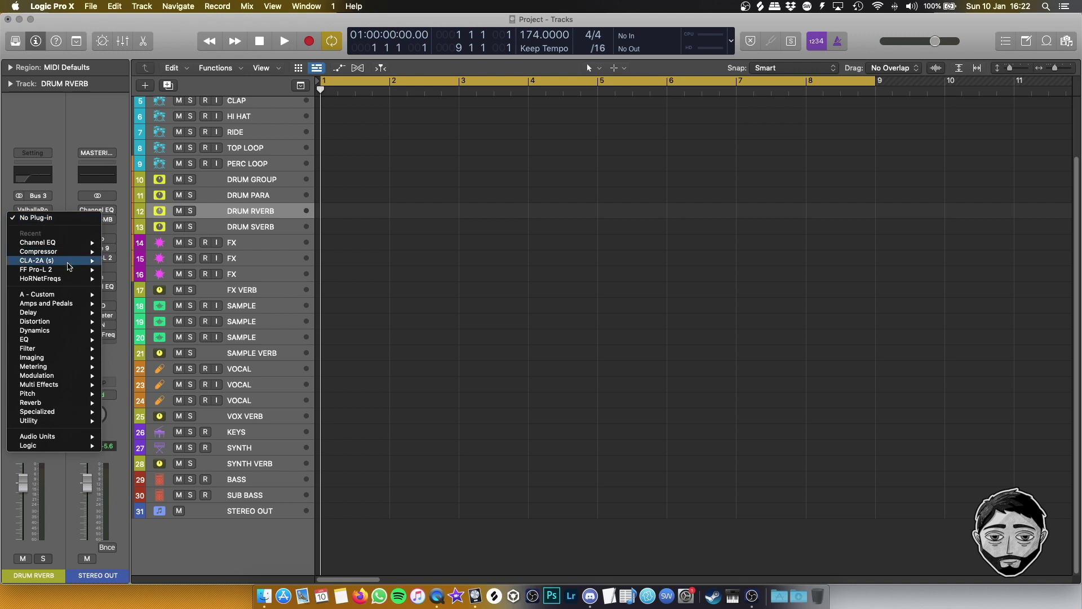
mouse_move(56, 294)
mouse_move(146, 307)
mouse_move(243, 321)
left_click(309, 322)
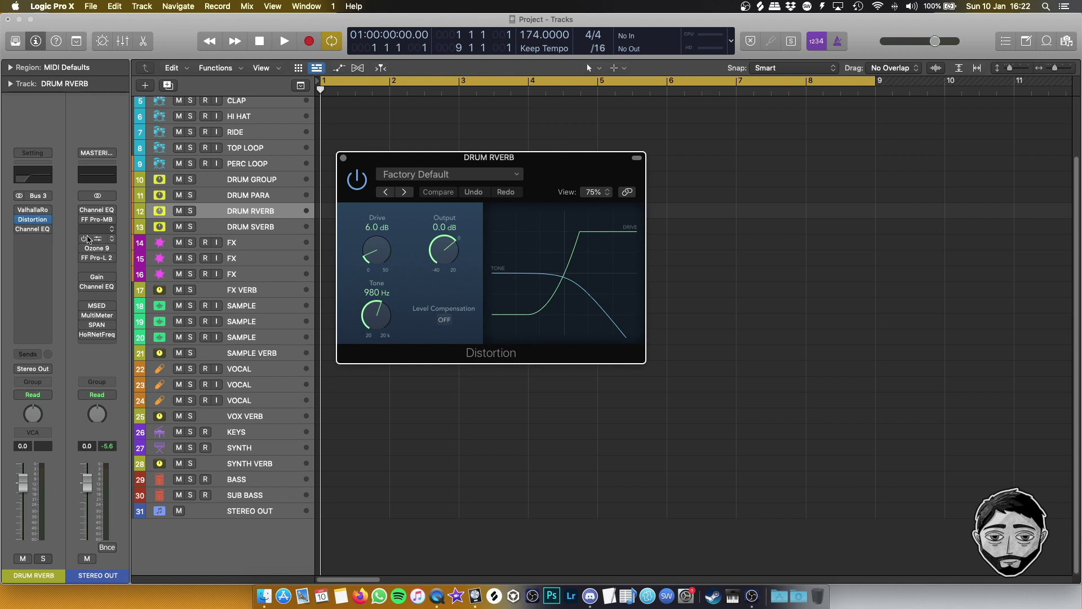
Set the Distortion's tone to 20000 Hz and its drive to 12.0 dB, and close the plug-in.
left_click_drag(393, 331, 393, 307)
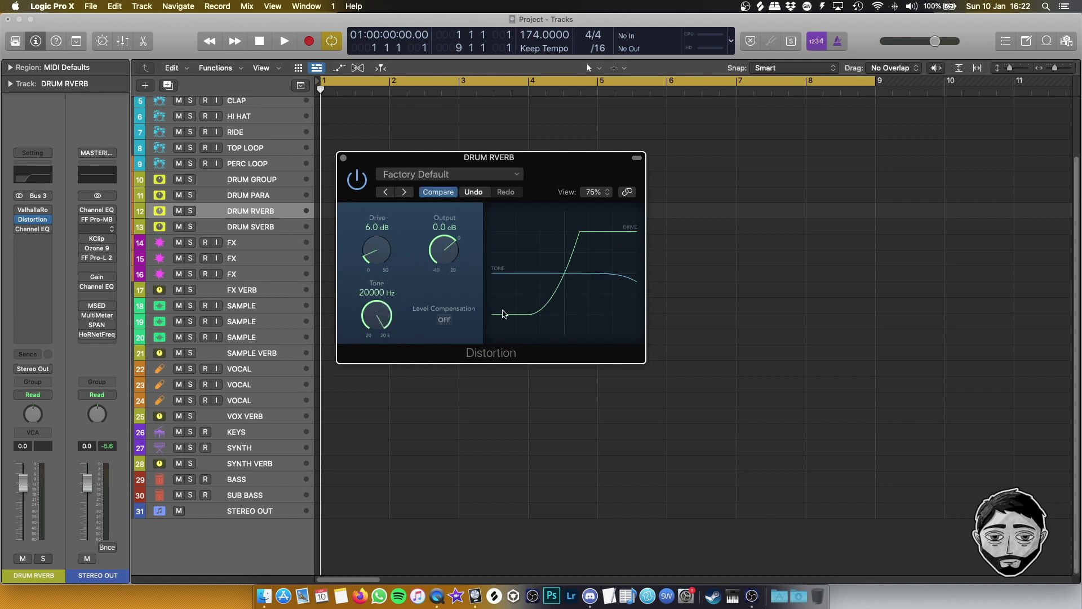
left_click_drag(387, 265, 381, 242)
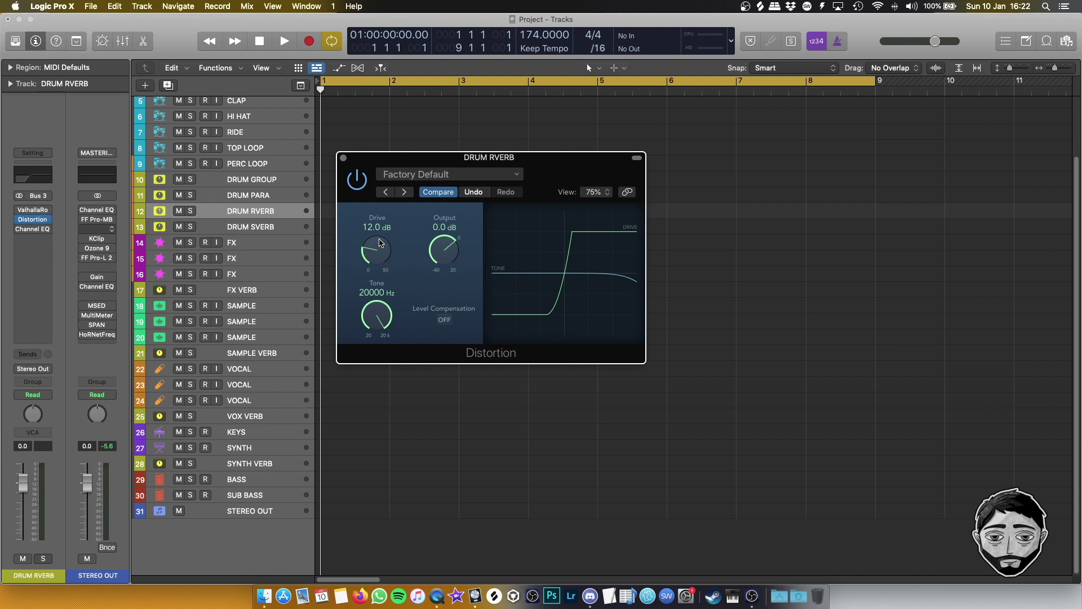
left_click(343, 158)
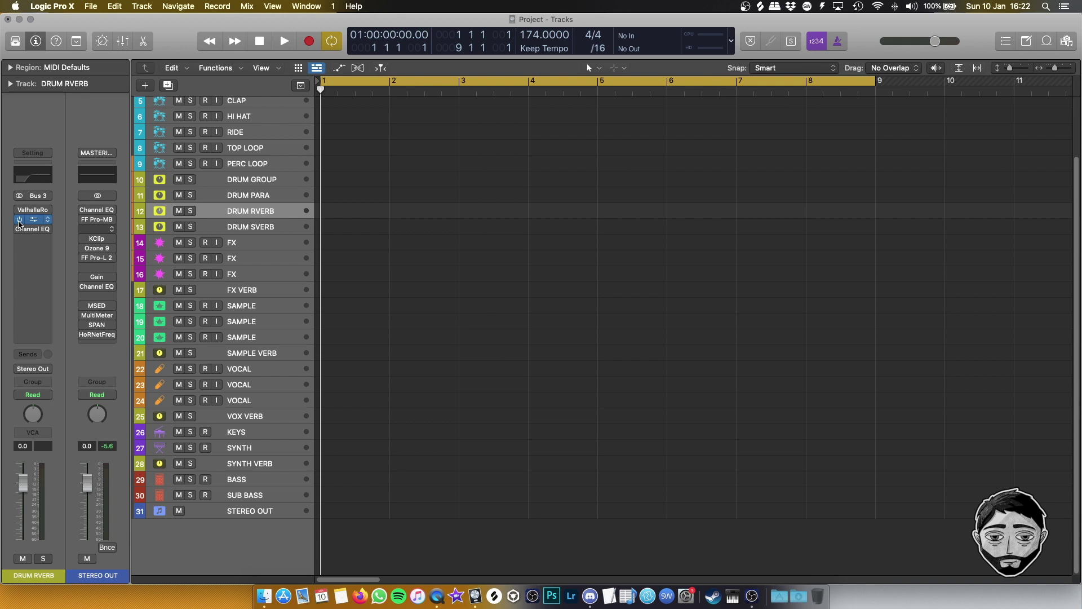
Compare the BASS track's channel strip with KEYS and SYNTH, and view the effects that can be inserted on BASS.
left_click(274, 483)
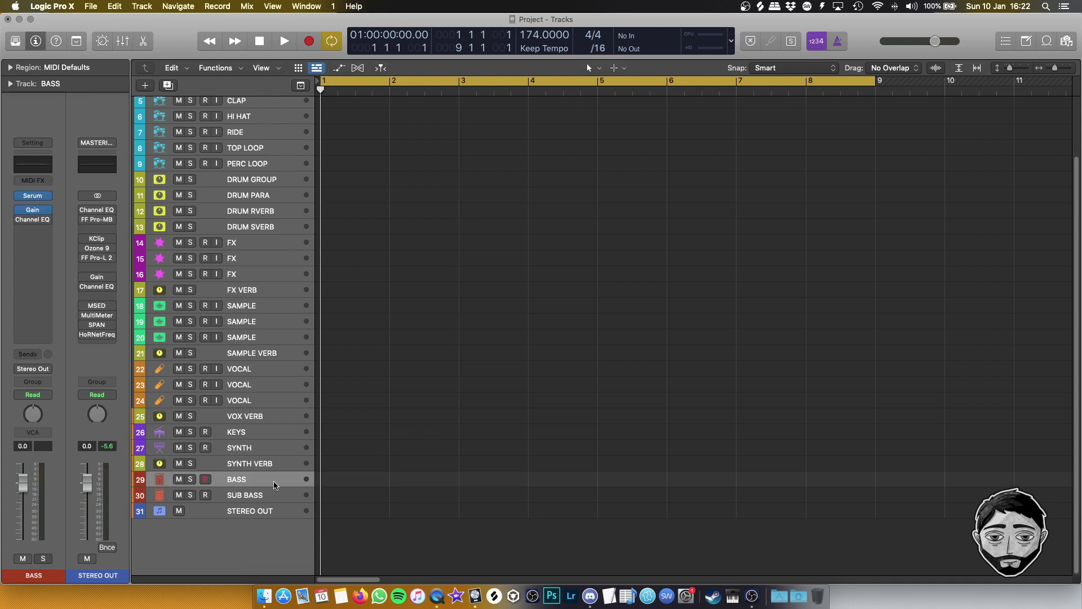
mouse_move(47, 221)
mouse_move(34, 201)
left_click(264, 437)
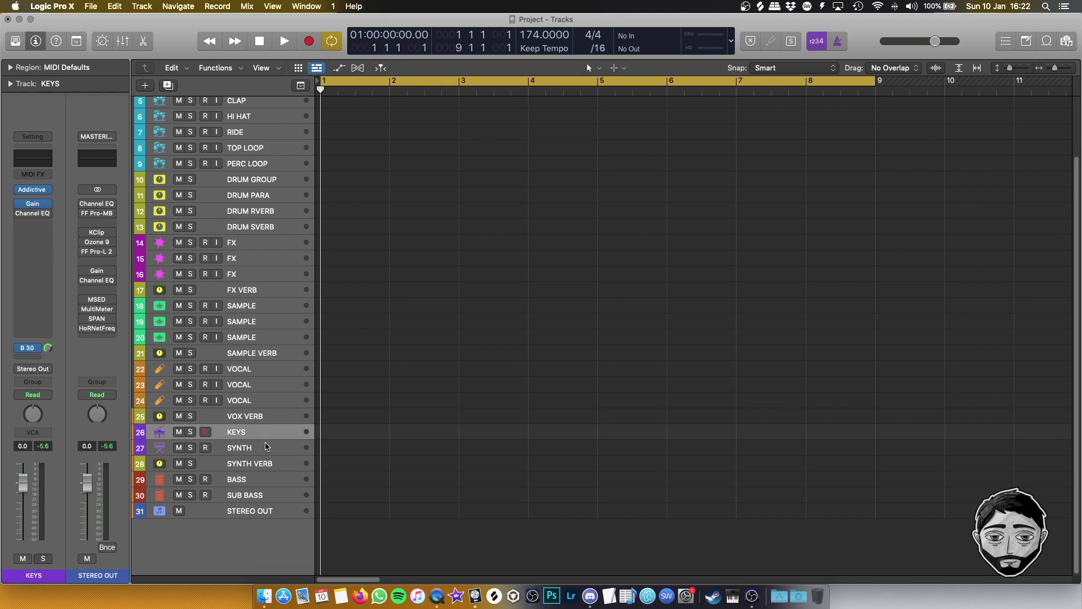
left_click(267, 446)
left_click(278, 479)
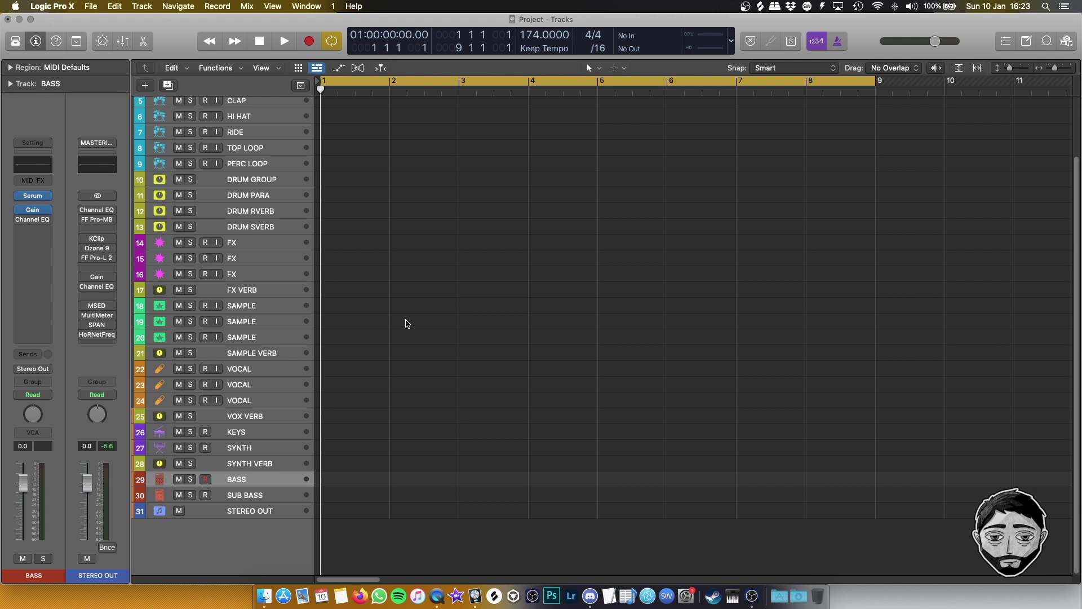
left_click(34, 230)
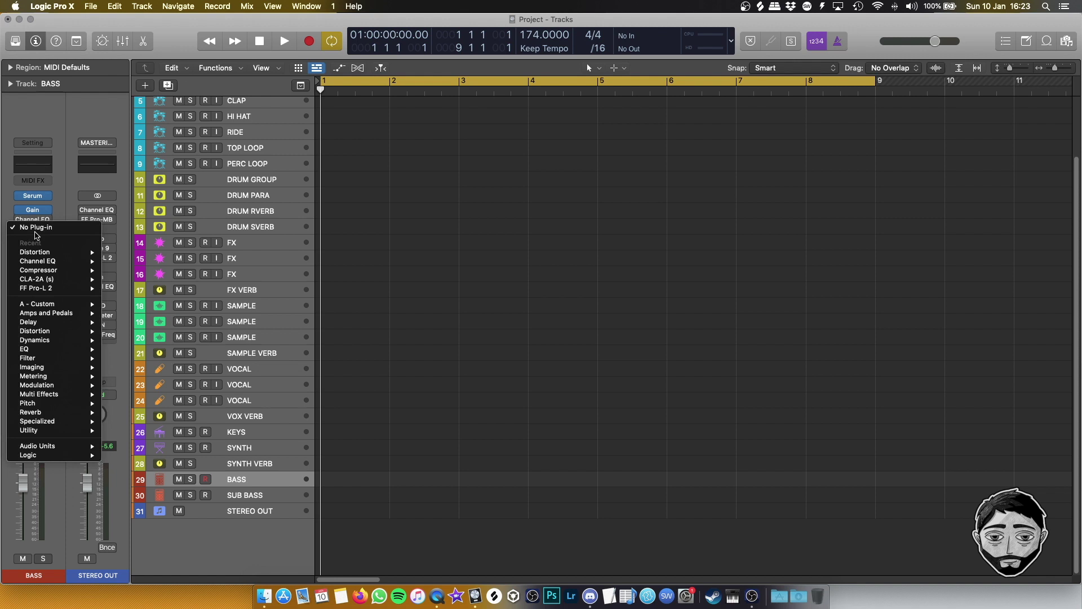
left_click(385, 281)
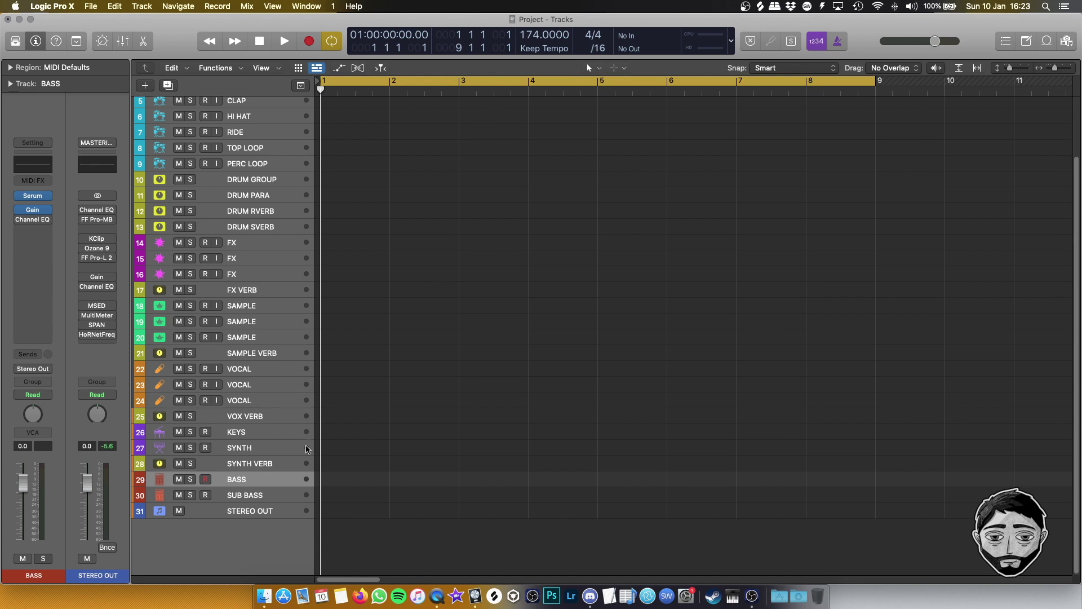
Replace Serum with Kontakt as the instrument on the BASS track and close the Kontakt window.
mouse_move(50, 198)
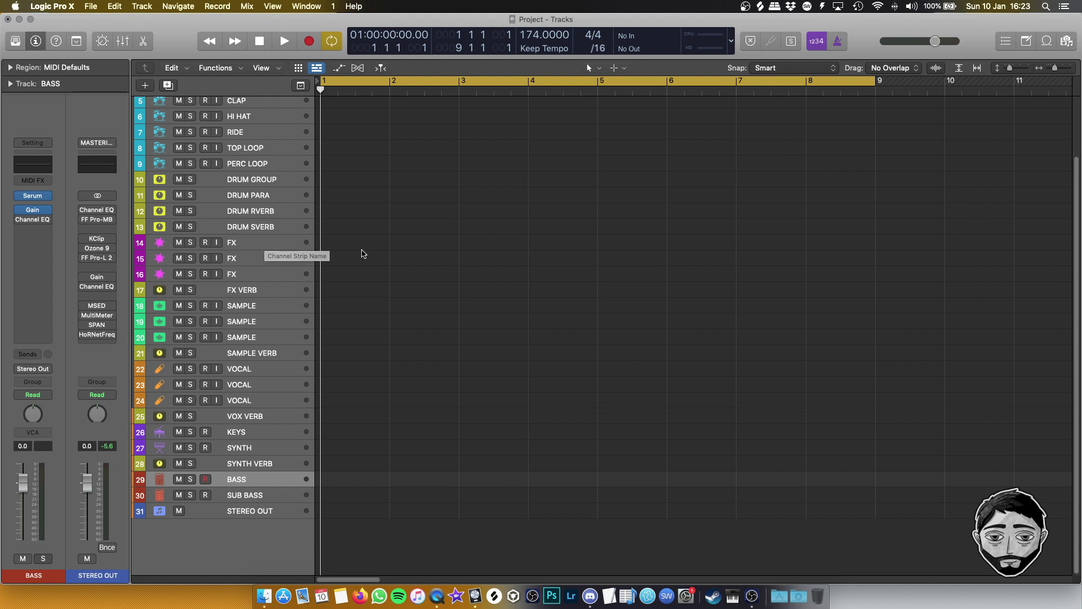
left_click(32, 196)
left_click(321, 501)
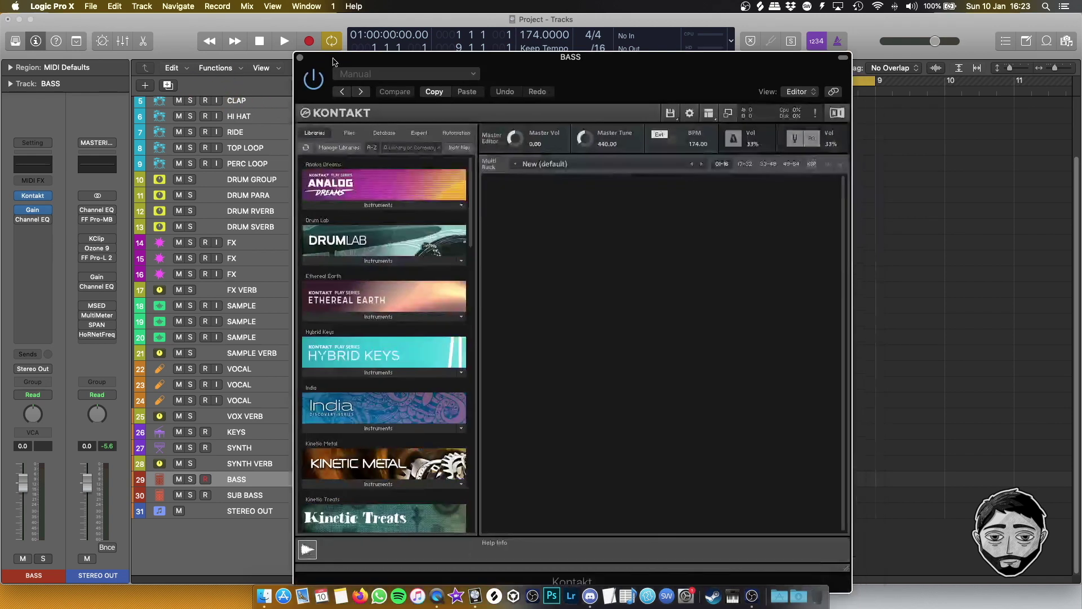
left_click(299, 59)
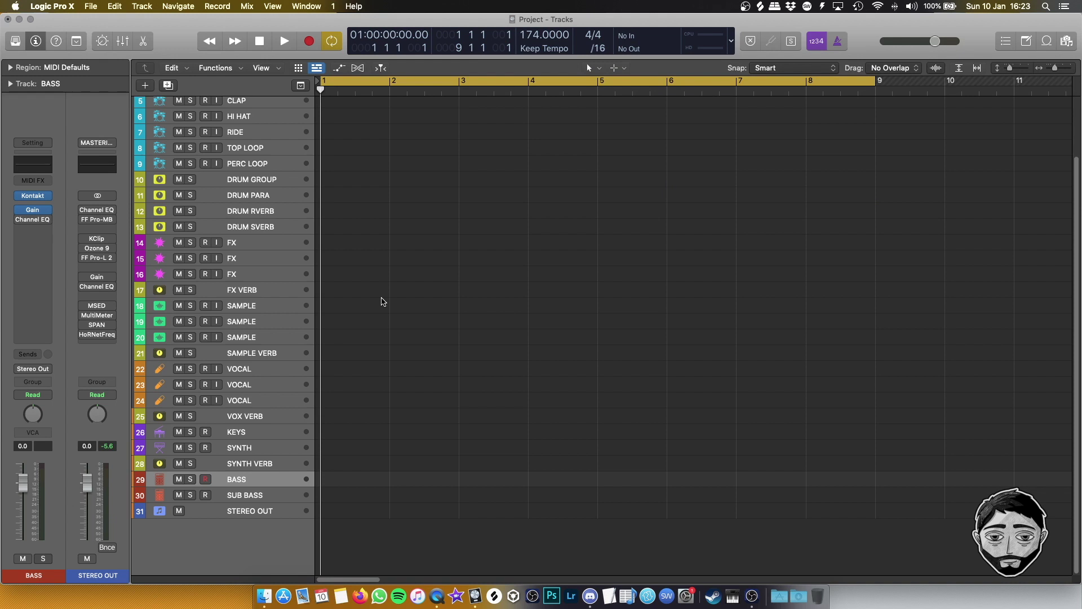
Compare the SUB BASS channel strip with BASS, and open Serum on SUB BASS to examine its sub oscillator patch.
left_click(260, 496)
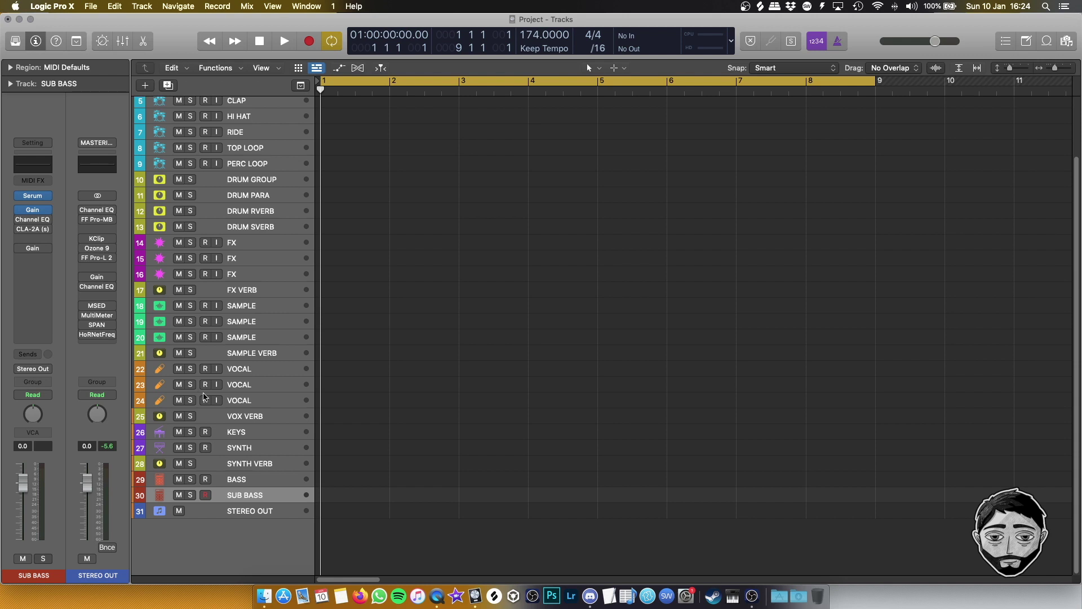
left_click(277, 481)
left_click(252, 491)
left_click(33, 196)
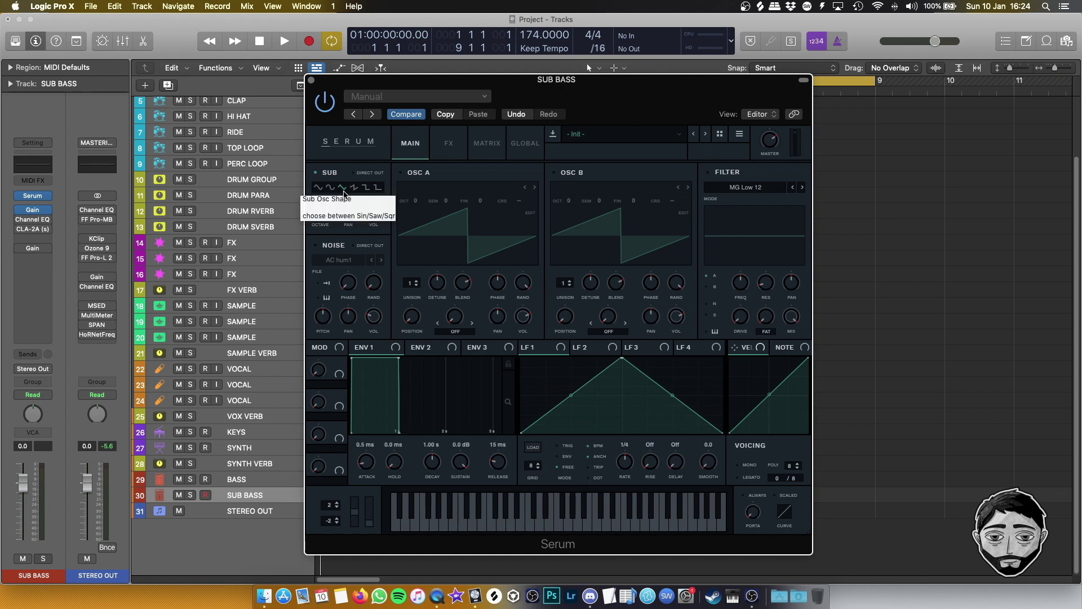
left_click_drag(502, 90, 601, 89)
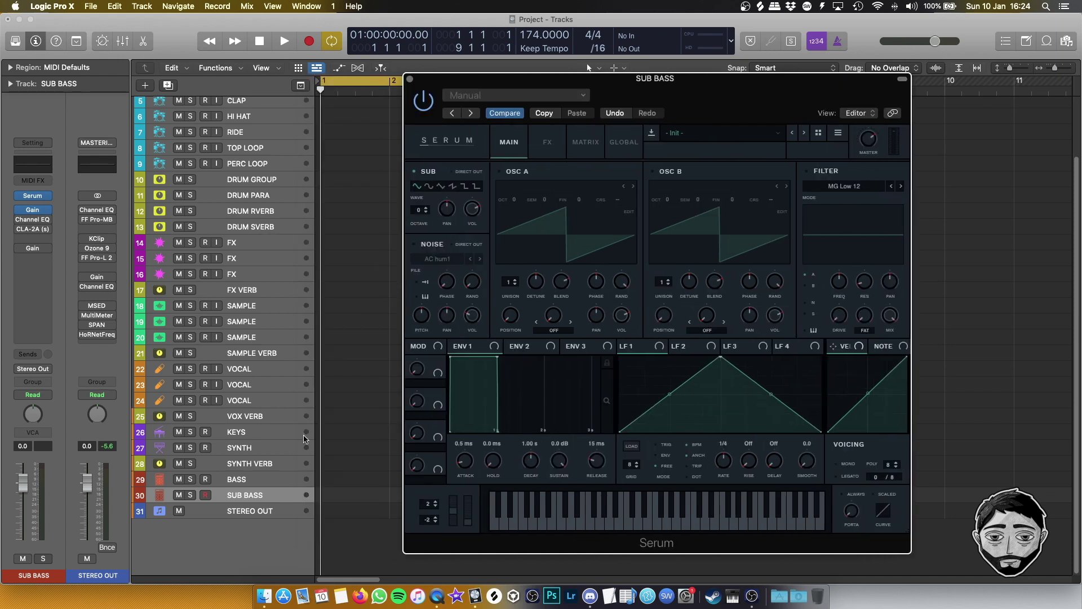
Compare the BASS and KEYS channel strips with SUB BASS, and close the Serum window.
left_click(261, 481)
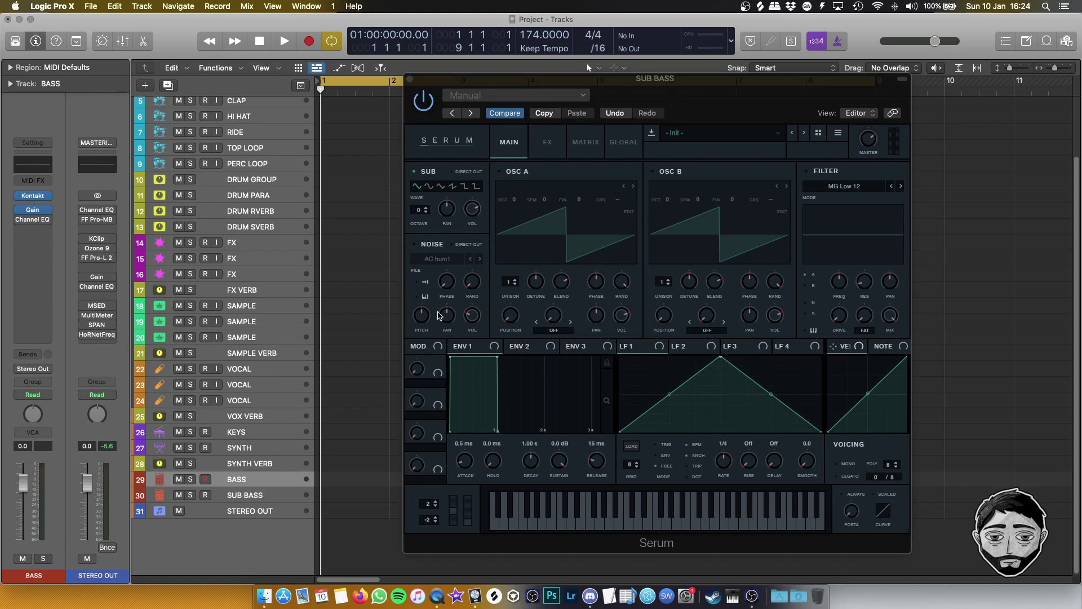
left_click_drag(472, 126, 446, 122)
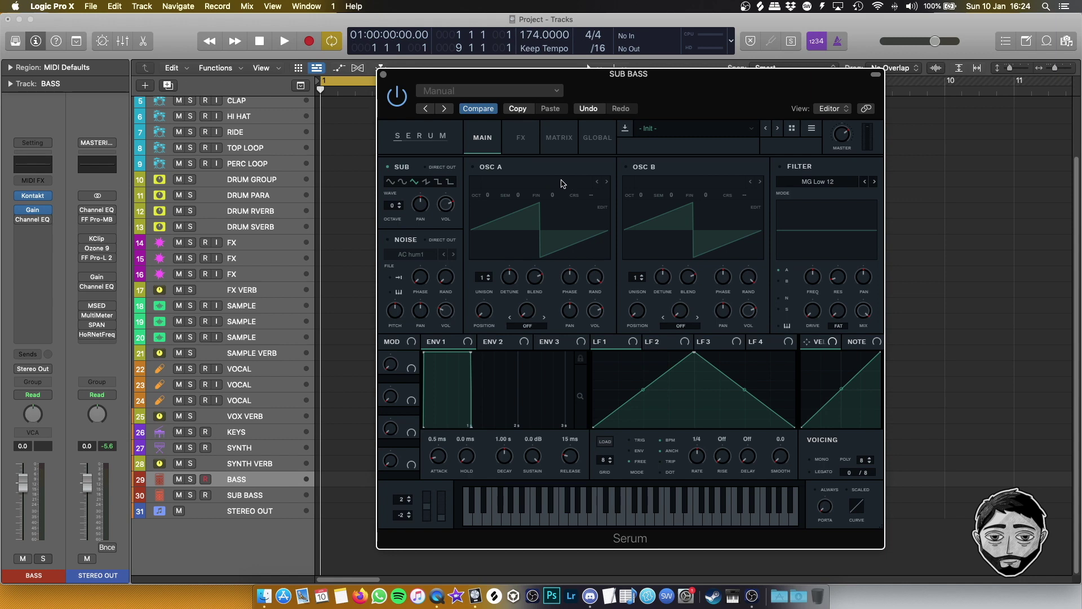
left_click(279, 432)
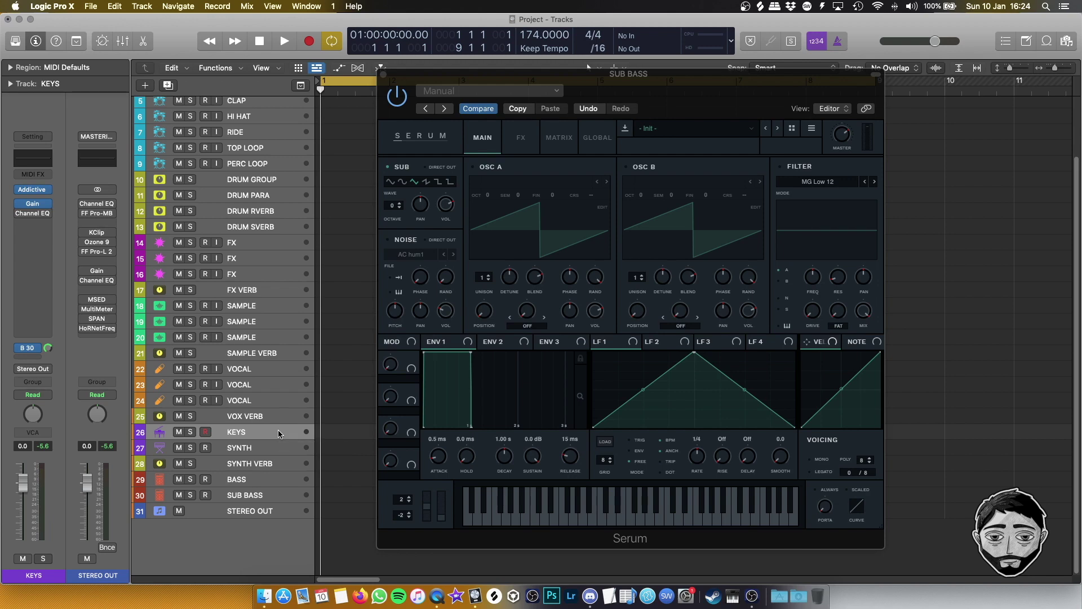
left_click(383, 74)
left_click(284, 480)
left_click(266, 494)
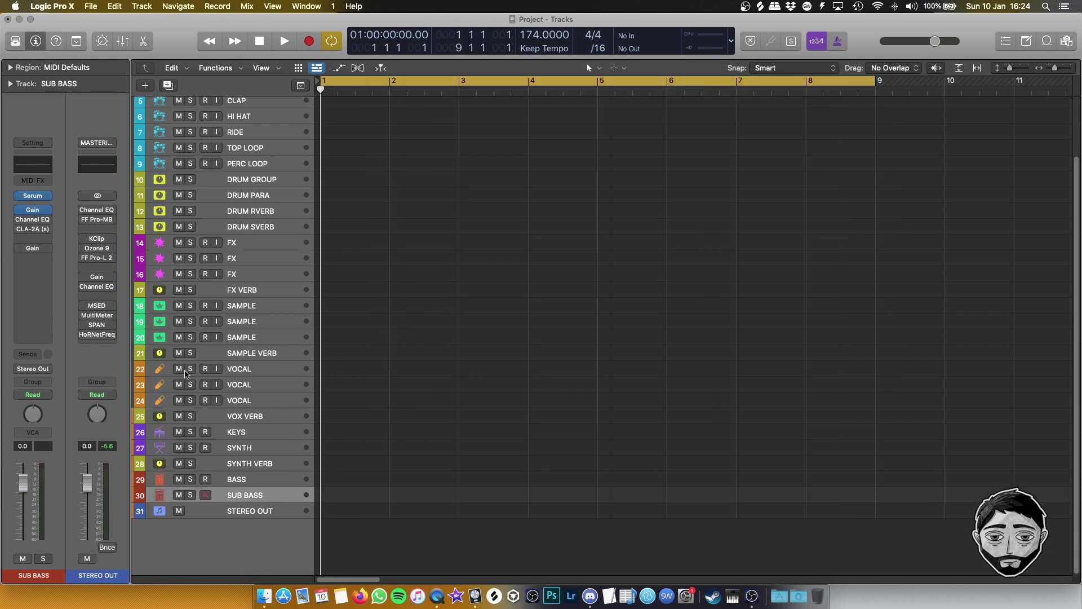
Enable Distortion in the effects section of Serum on SUB BASS and browse the available distortion types.
left_click(32, 195)
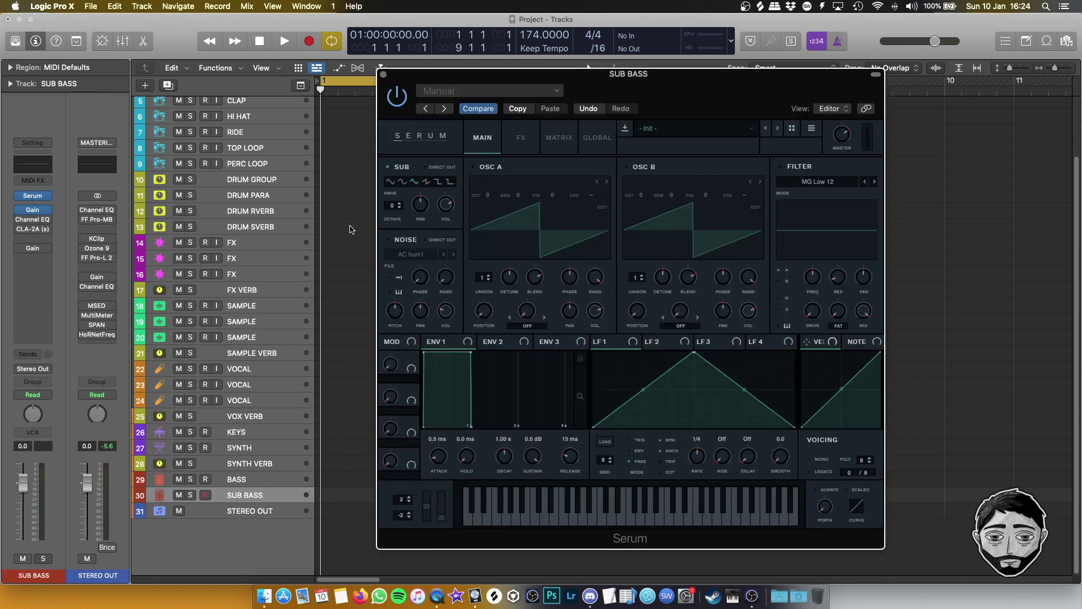
left_click(518, 141)
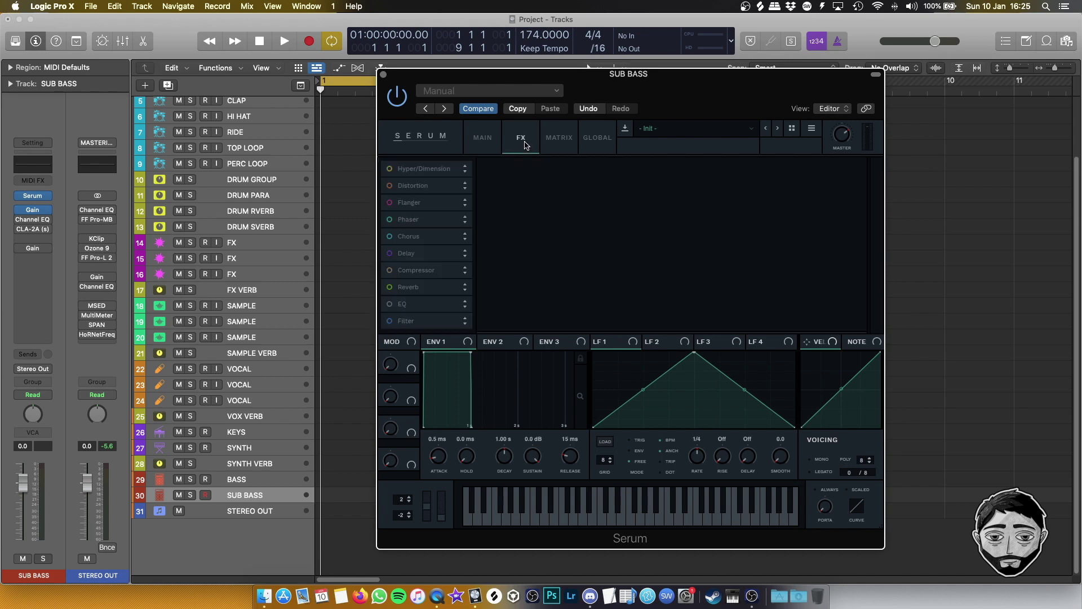
left_click(390, 186)
left_click(583, 179)
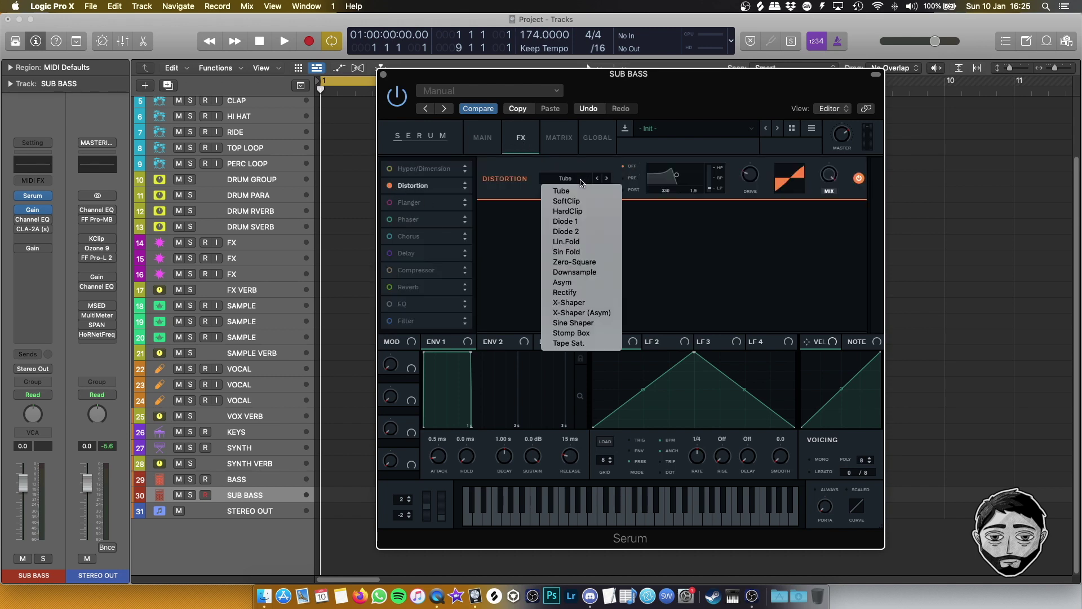
left_click(689, 273)
left_click(575, 179)
left_click(704, 279)
left_click(585, 182)
Review the channel strips of STEREO OUT, DRUM GROUP, DRUM PARA, HI HAT, SAMPLE and KEYS, ending on STEREO OUT.
left_click(283, 510)
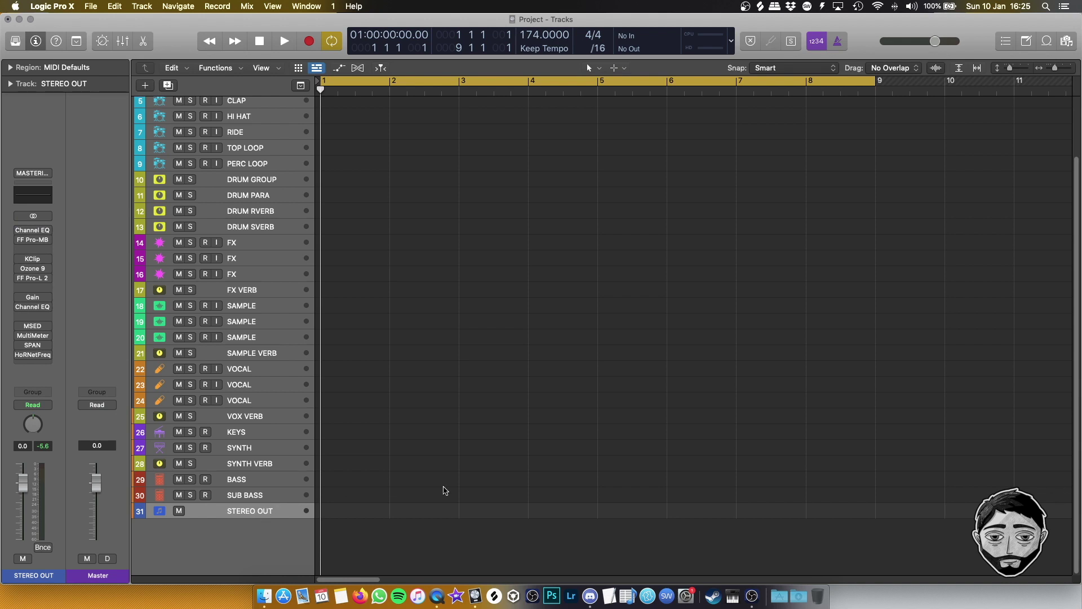
left_click(260, 179)
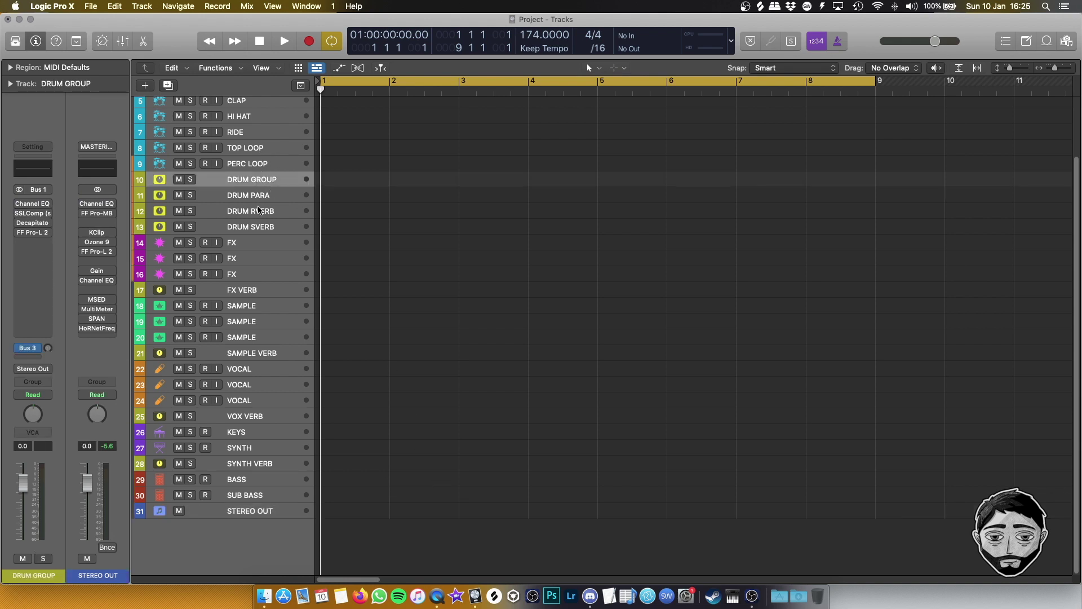
left_click(265, 197)
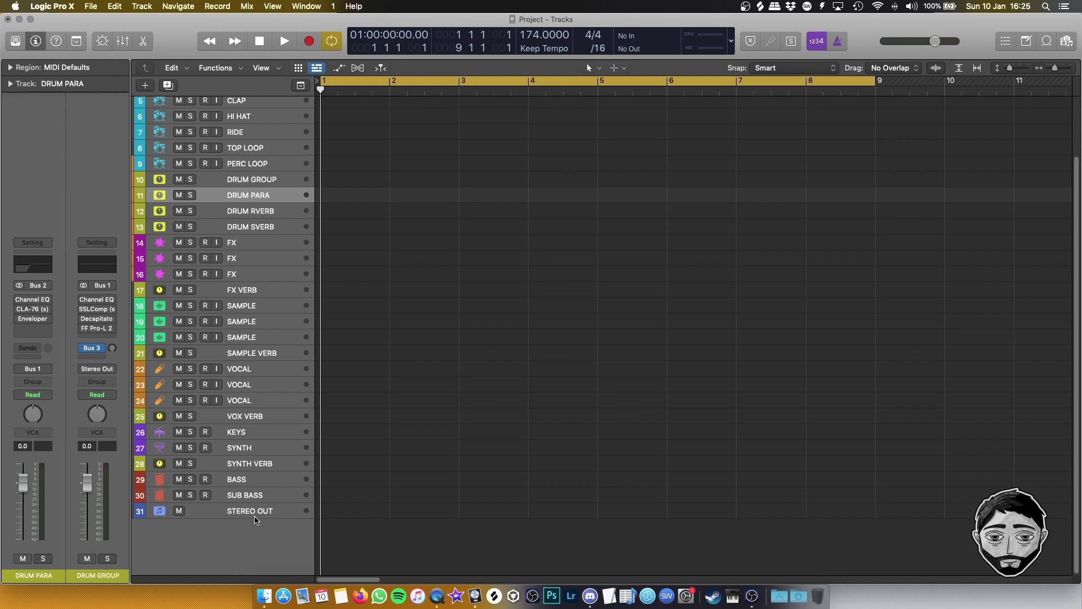
scroll(361, 394, "up", 4)
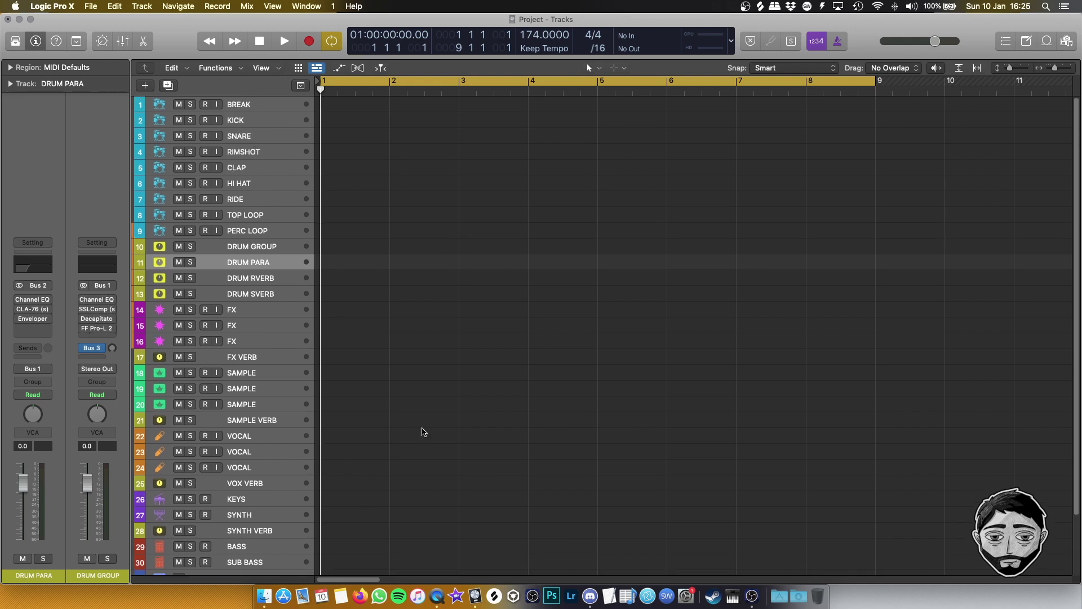
left_click(259, 182)
scroll(298, 414, "down", 4)
left_click(266, 312)
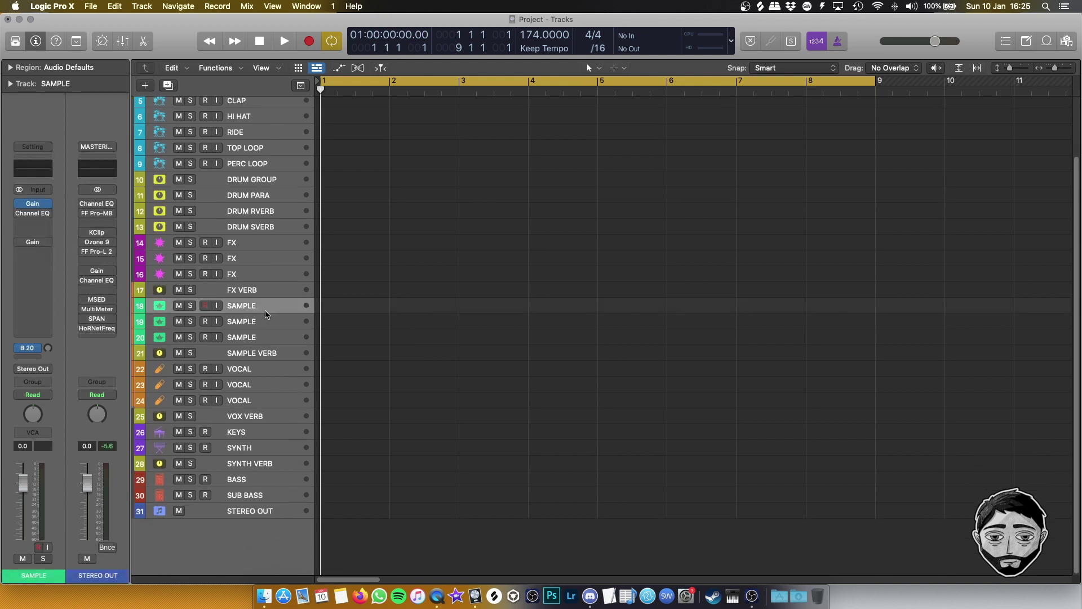
left_click(274, 435)
left_click(273, 510)
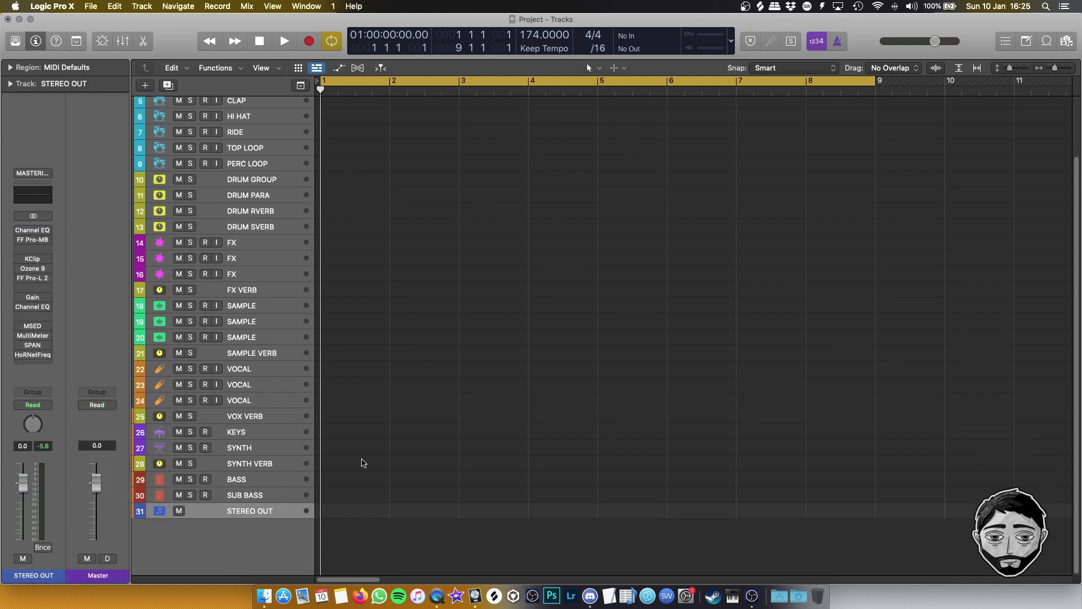
Compare the FF Pro-L 2 limiter with the Ozone 9 maximizer on STEREO OUT, and try raising the Pro-L 2 gain.
mouse_move(19, 234)
left_click(32, 278)
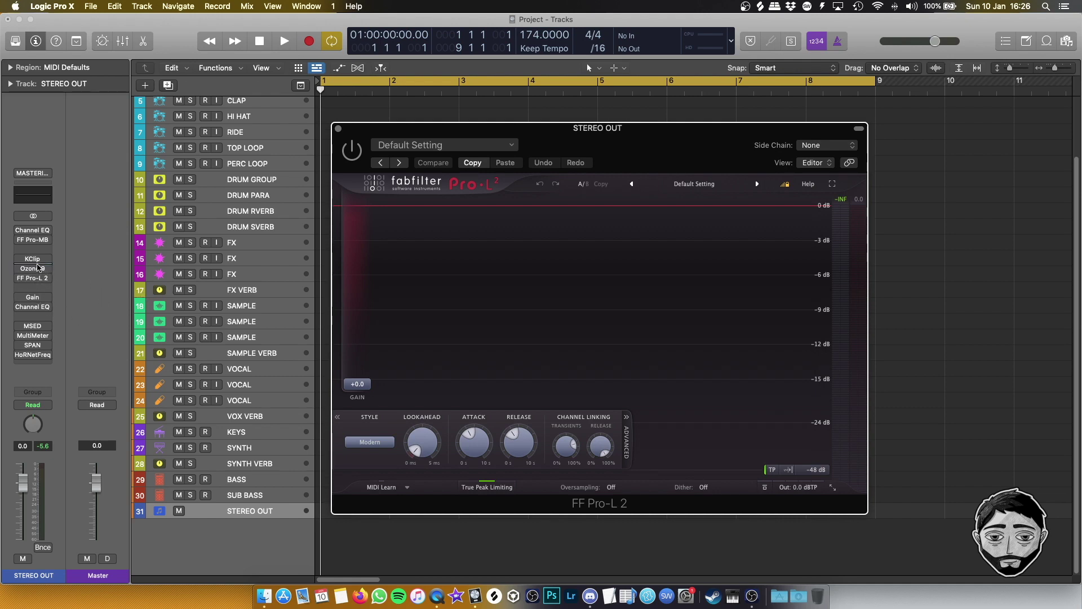
left_click(28, 269)
left_click_drag(570, 142, 568, 182)
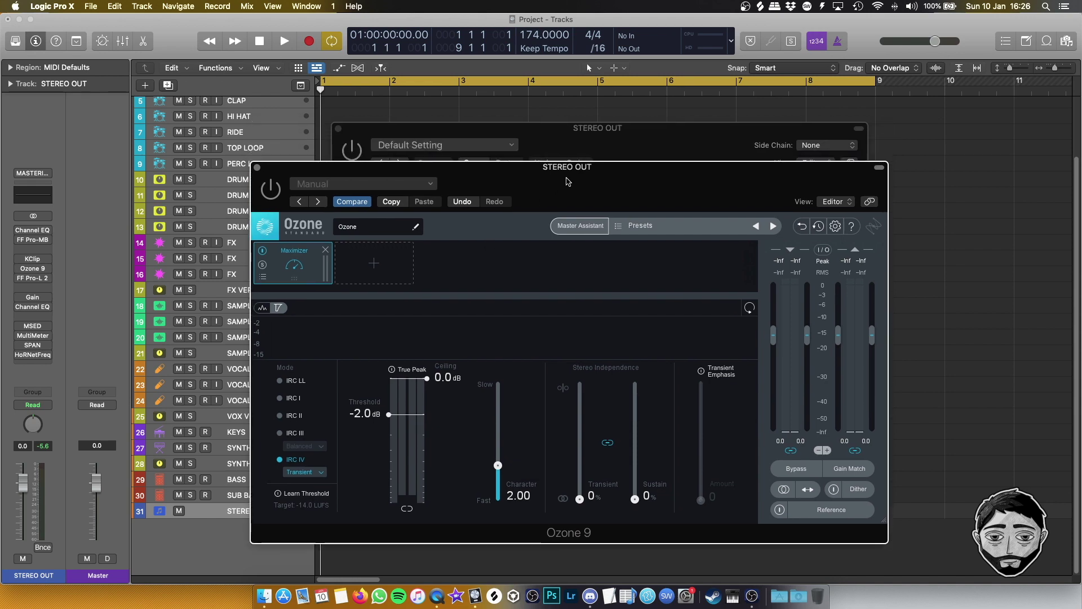
left_click(604, 133)
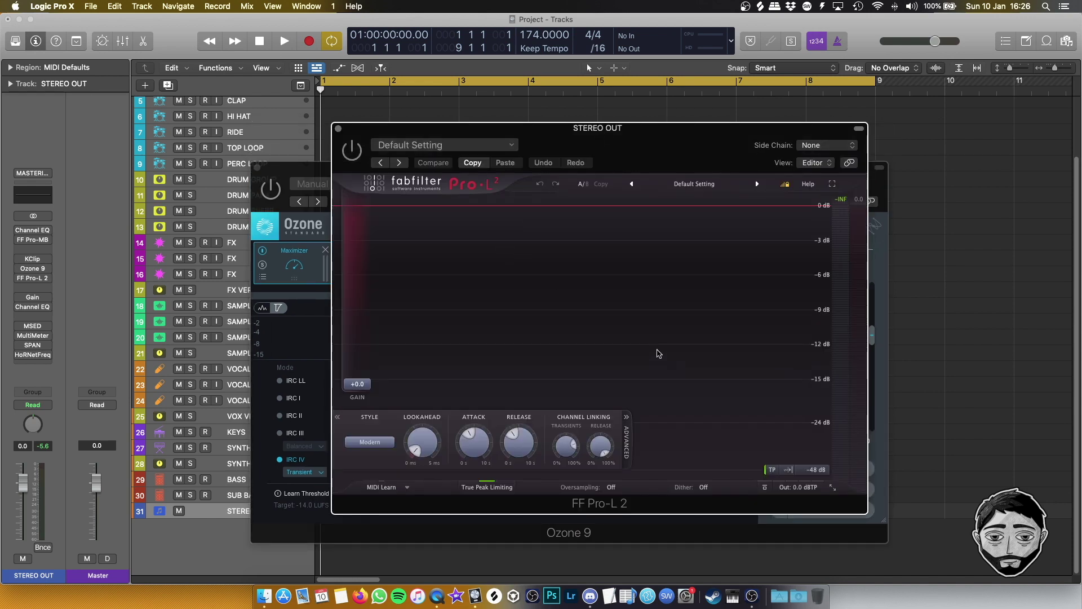
left_click_drag(365, 383, 381, 364)
key("v")
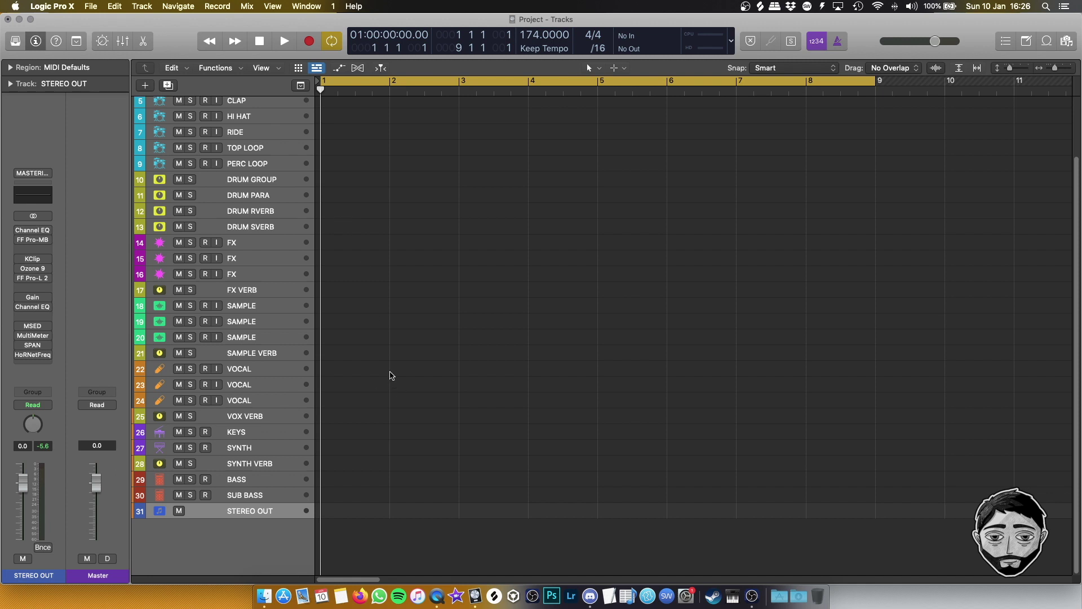
Check the mono Gain plug-in on STEREO OUT, and try a high-cut filter at 390 Hz in the Channel EQ after it.
left_click(32, 297)
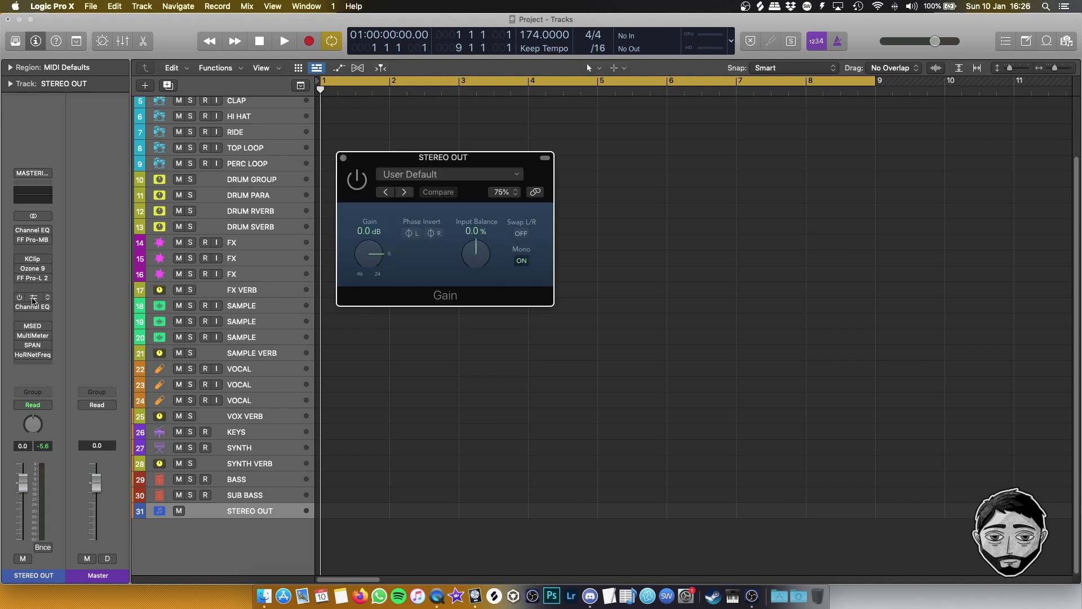
left_click(344, 158)
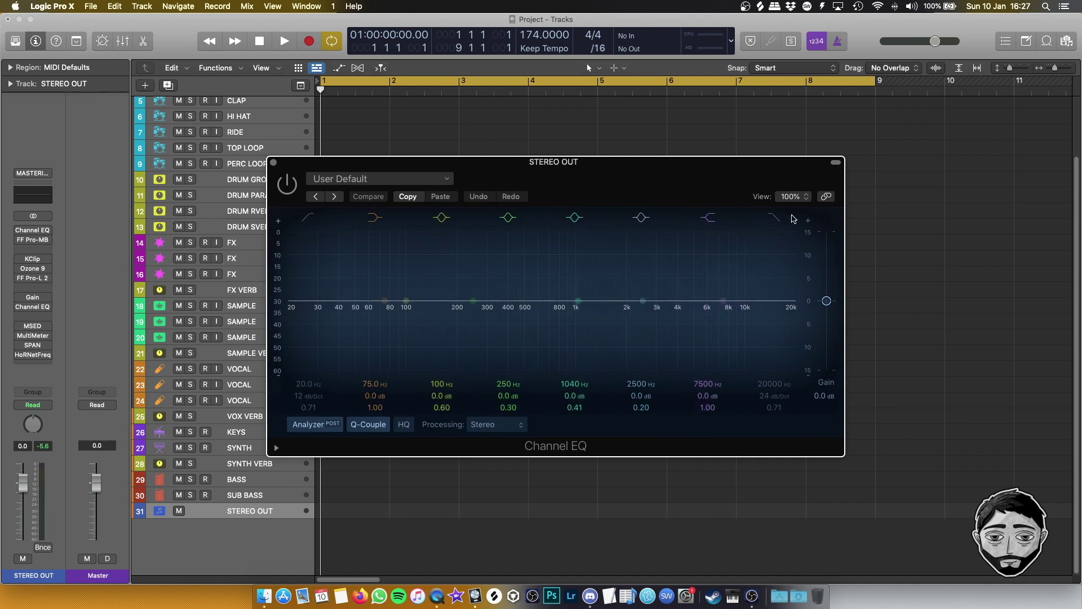
left_click(780, 223)
left_click_drag(761, 381, 761, 434)
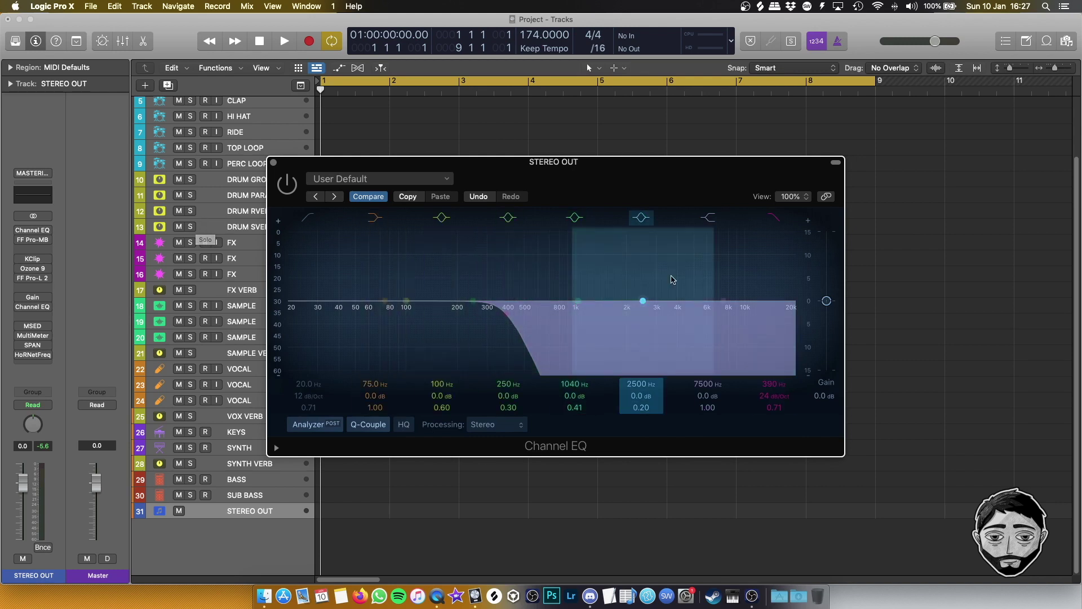
left_click(775, 219)
key("super+w")
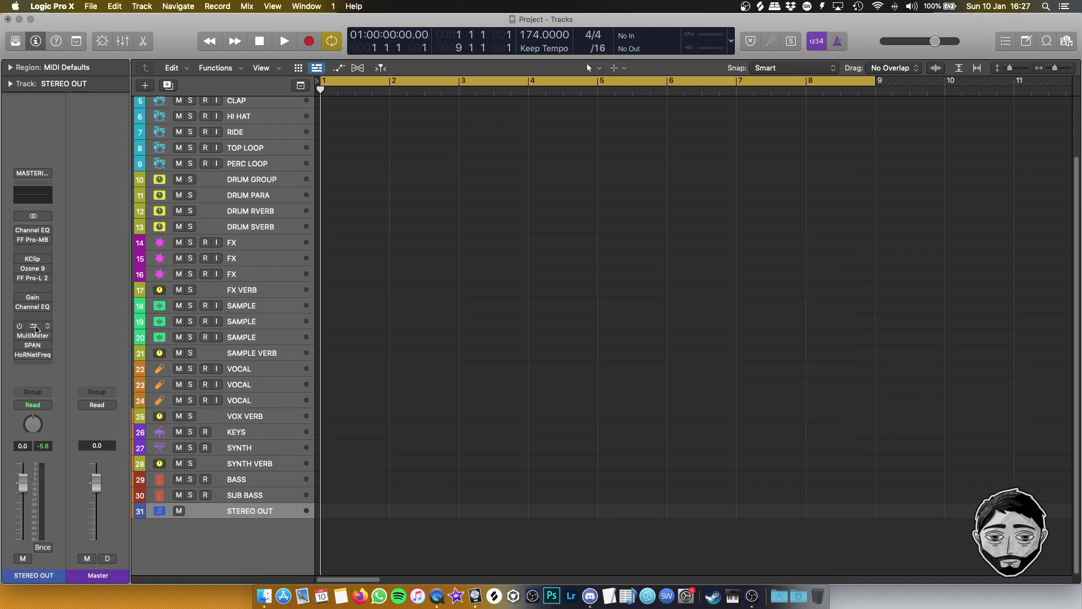
Open MSED on STEREO OUT and mute the mid signal.
left_click(32, 325)
left_click_drag(543, 158, 562, 200)
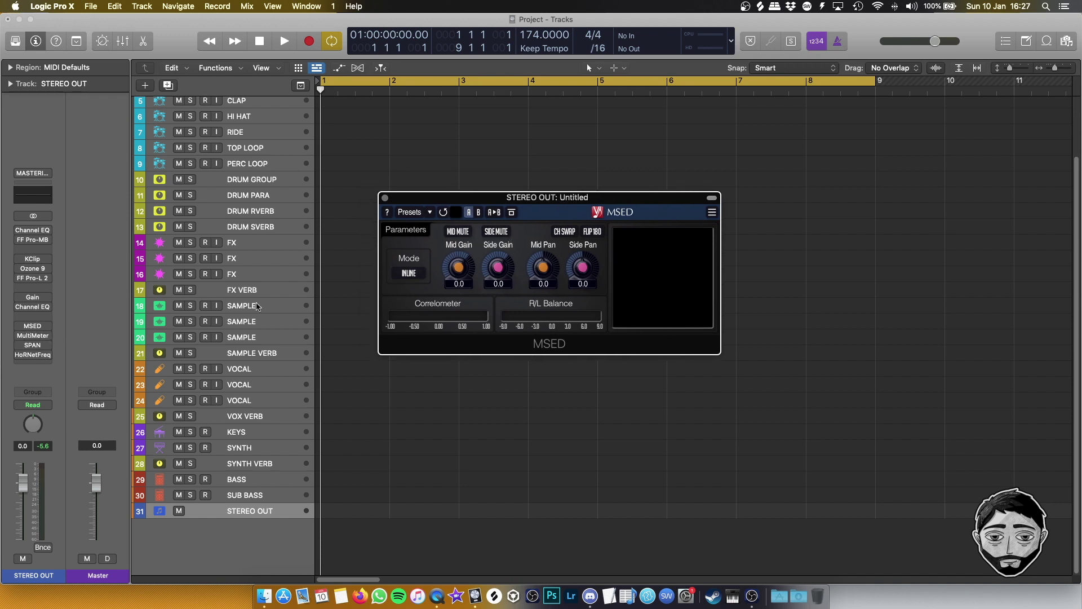
left_click(458, 231)
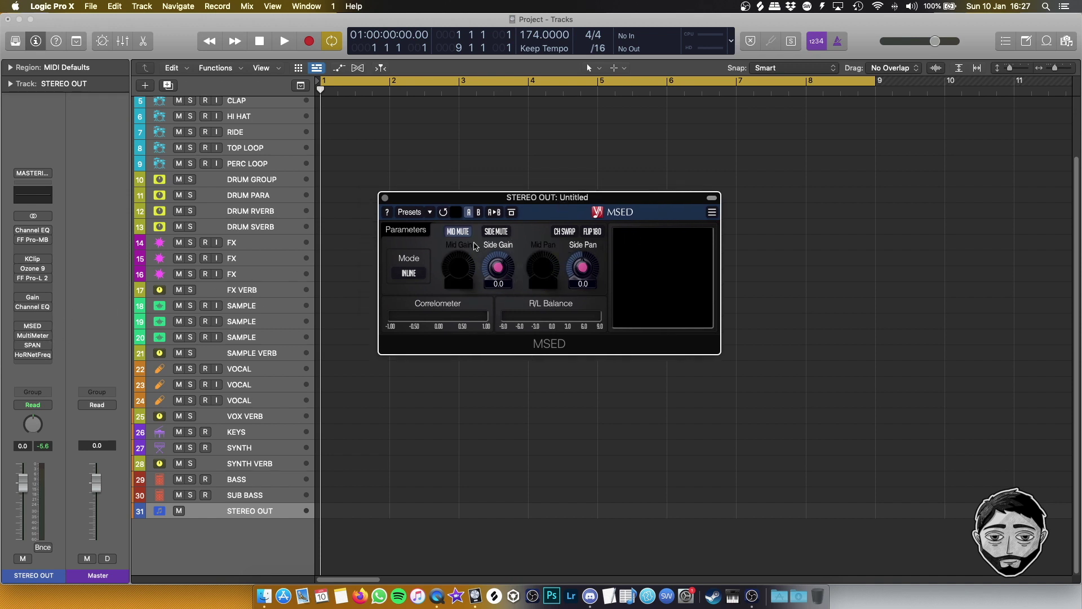
Examine the MultiMeter and SPAN analyzers on STEREO OUT, along with the other metering plug-ins on offer.
left_click(32, 335)
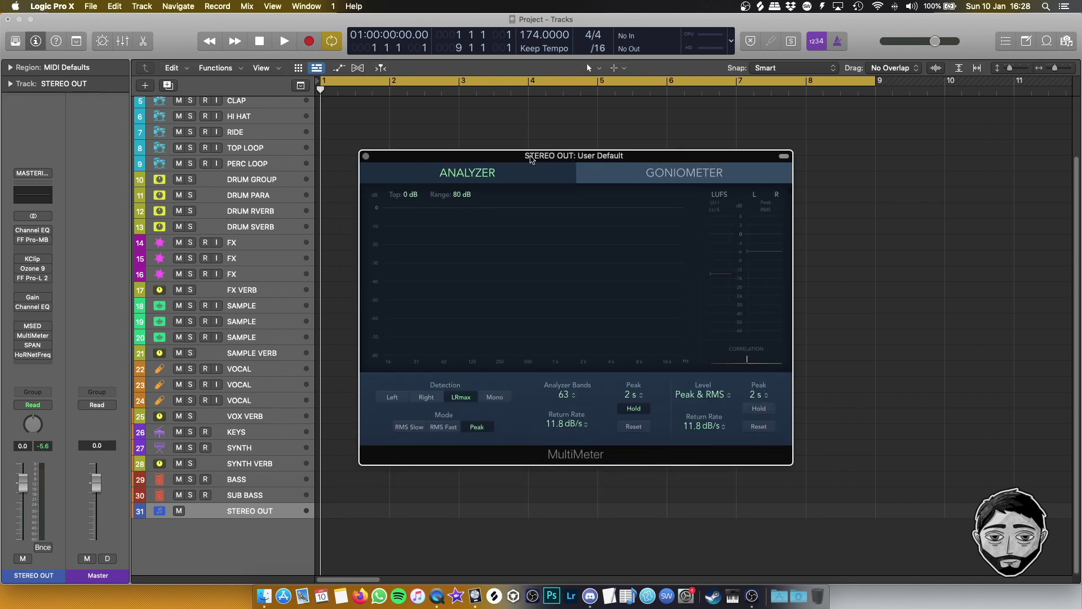
left_click(50, 336)
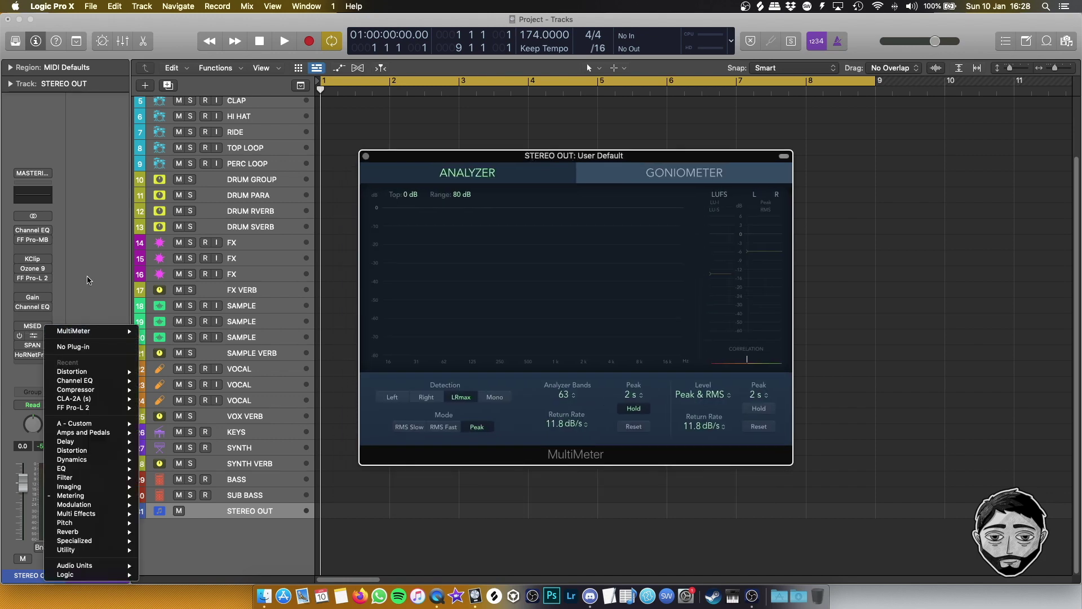
mouse_move(91, 495)
mouse_move(204, 527)
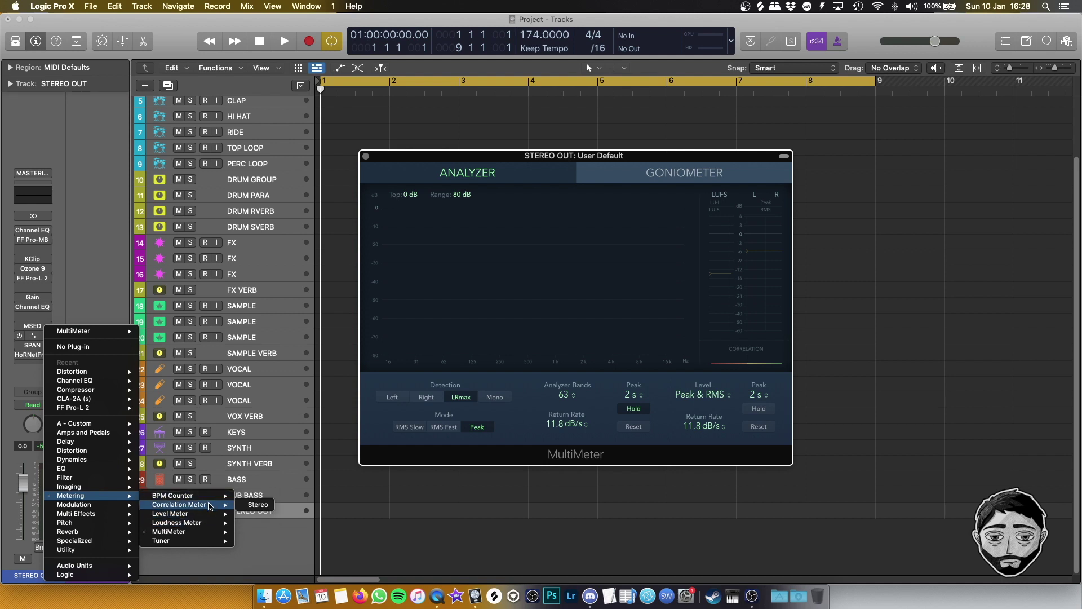
left_click(32, 348)
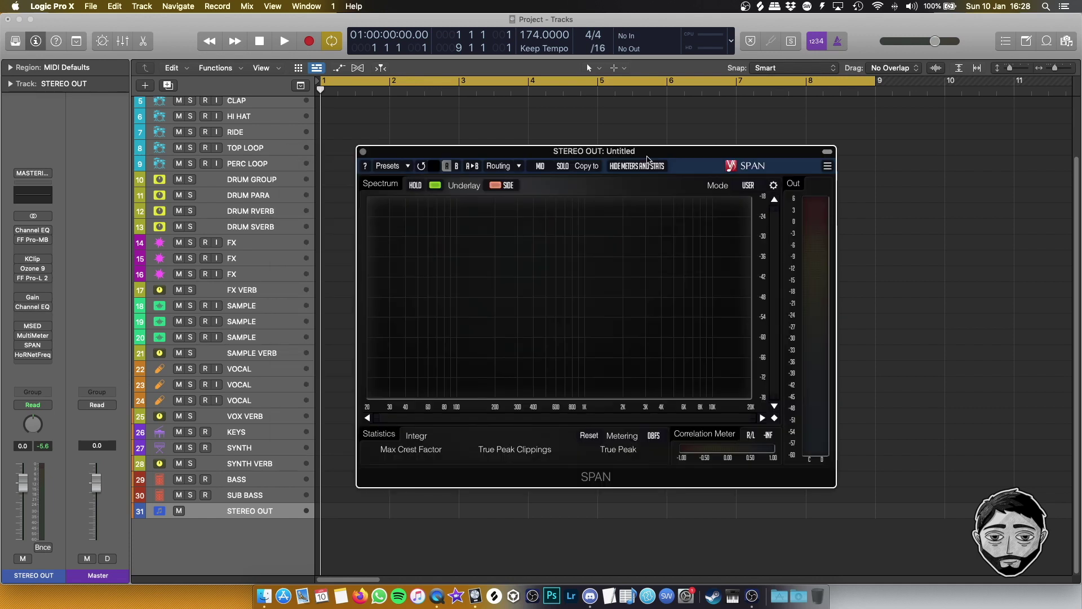
left_click_drag(647, 159, 614, 159)
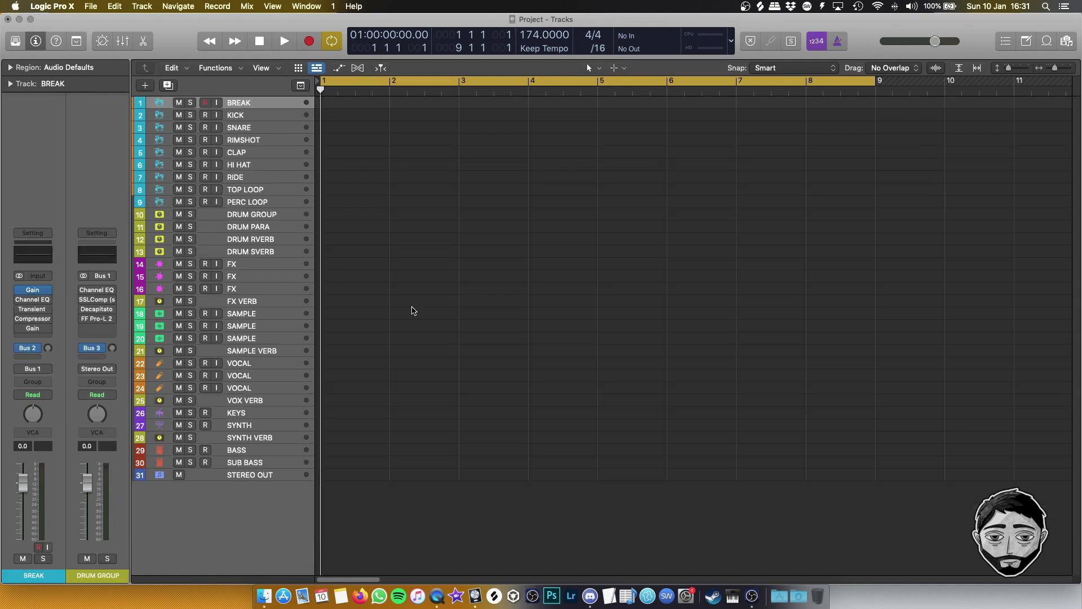
Slightly enlarge the track heights and compare the BASS channel strip with STEREO OUT.
scroll(394, 380, "up", 1)
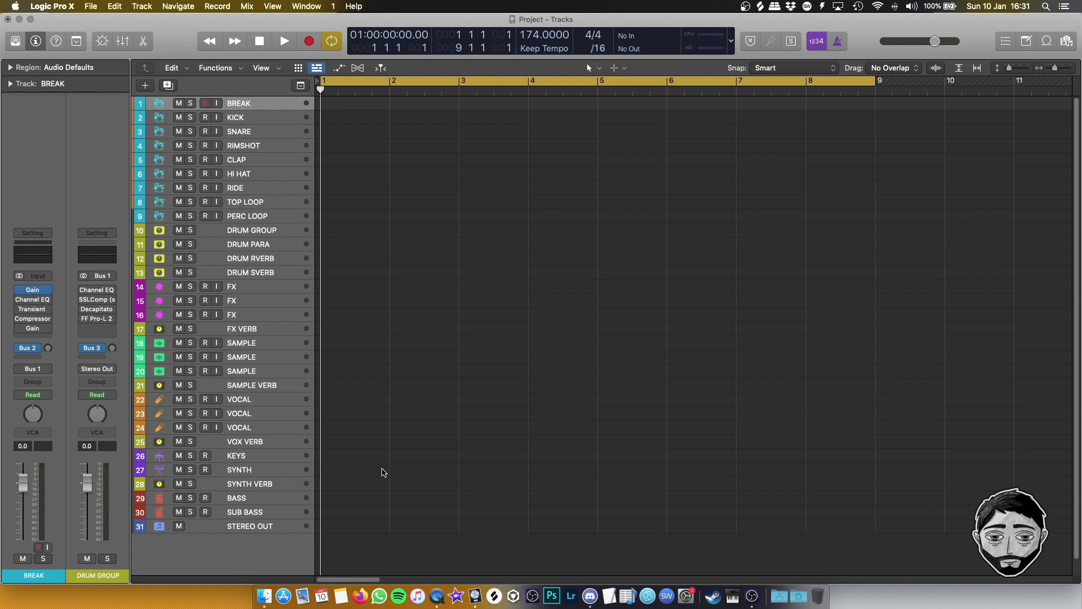
left_click(266, 525)
left_click(283, 497)
left_click(278, 525)
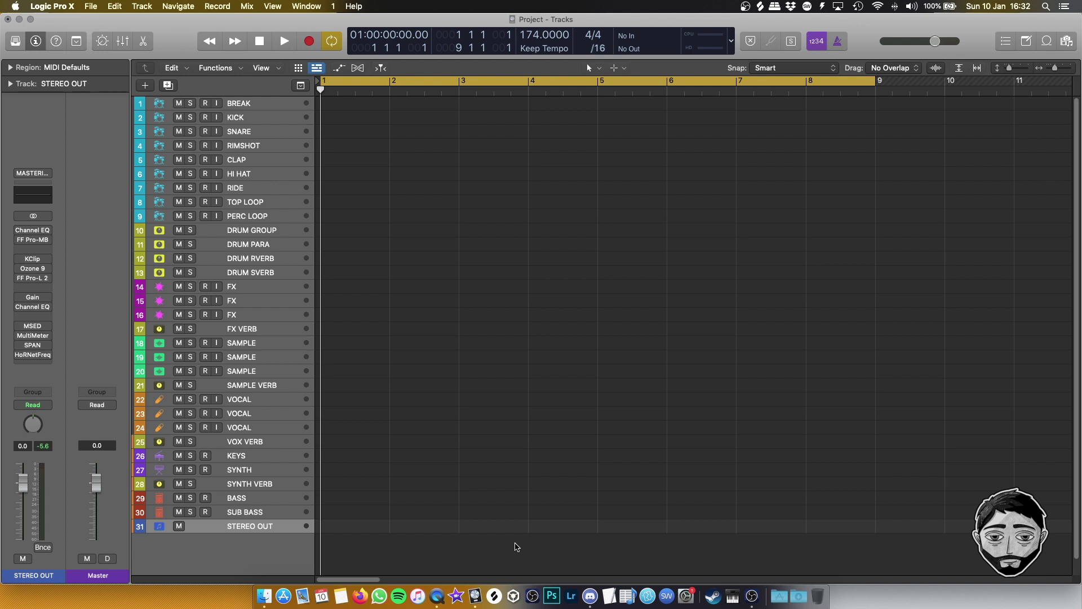
left_click(263, 548)
left_click(272, 528)
left_click(274, 514)
left_click(275, 522)
left_click(275, 515)
left_click(278, 526)
left_click(282, 515)
left_click(285, 525)
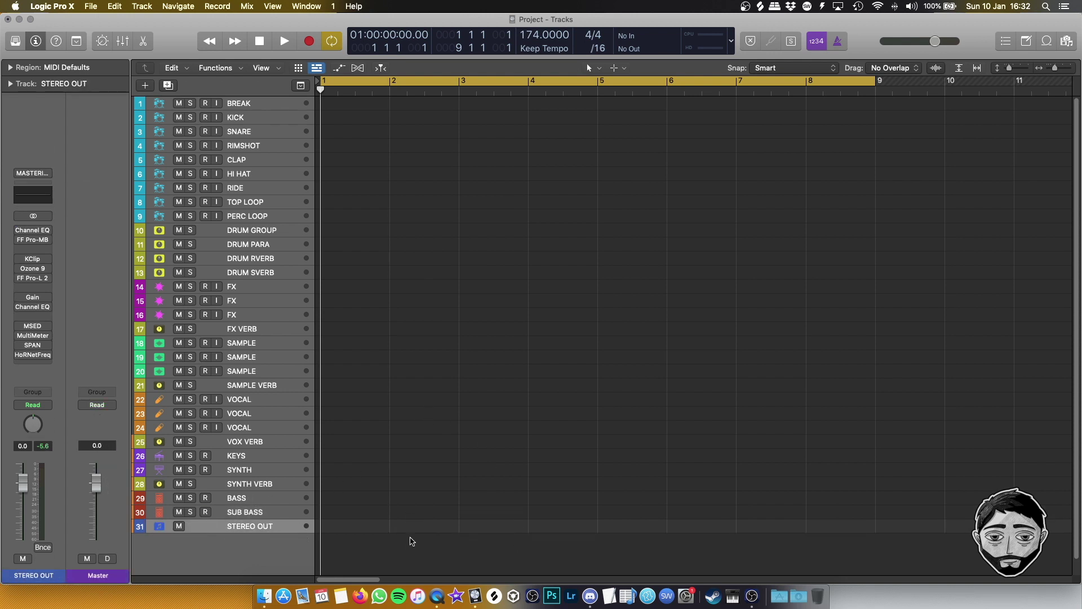